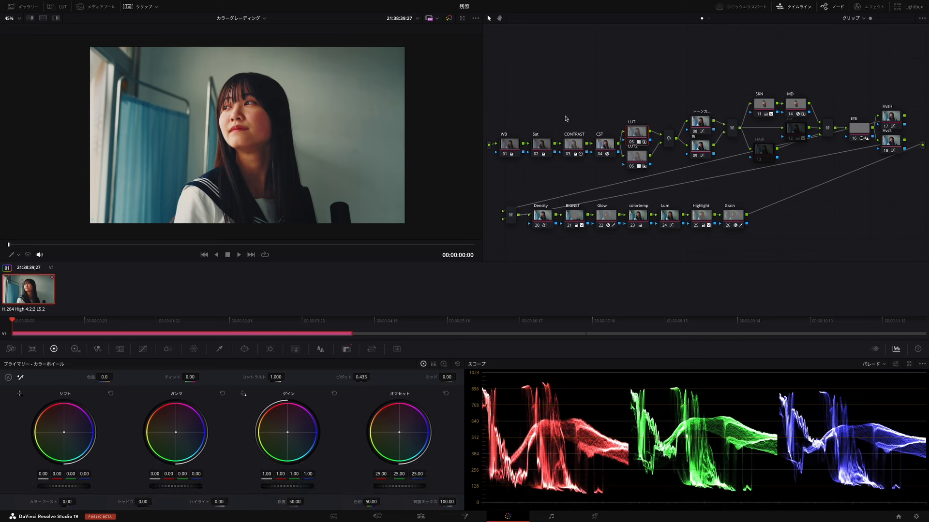
# - Delete all the existing nodes from the clip's node graph
pyautogui.moveTo(498, 119); pyautogui.dragTo(640, 94)
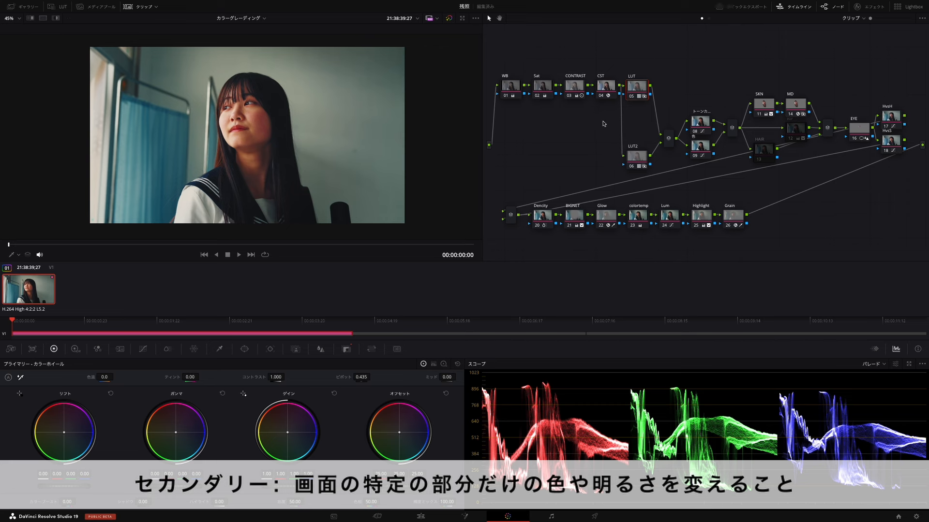
pyautogui.moveTo(898, 245); pyautogui.dragTo(495, 36)
pyautogui.press('Delete')
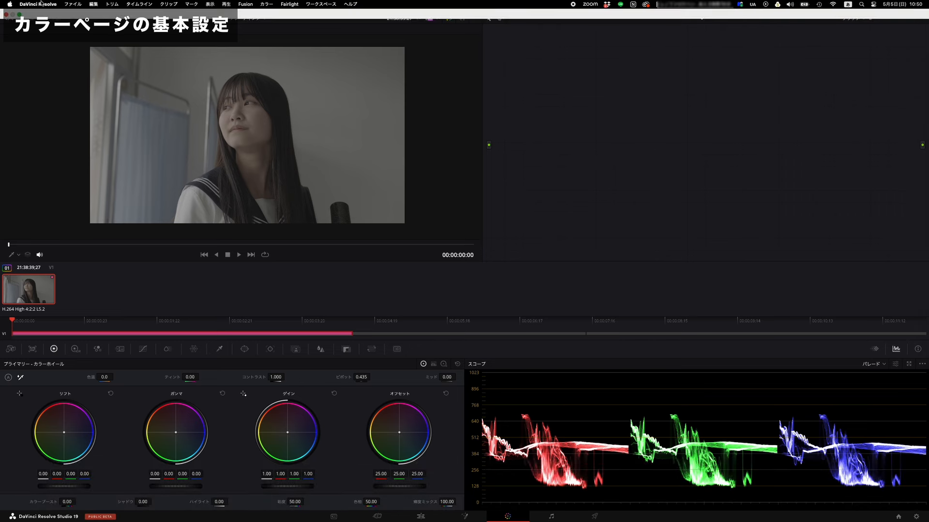
# - Enable 10-bit image display and the Mac display color profile for viewers in the system's general preferences, and save the changes
pyautogui.click(41, 3)
pyautogui.click(53, 27)
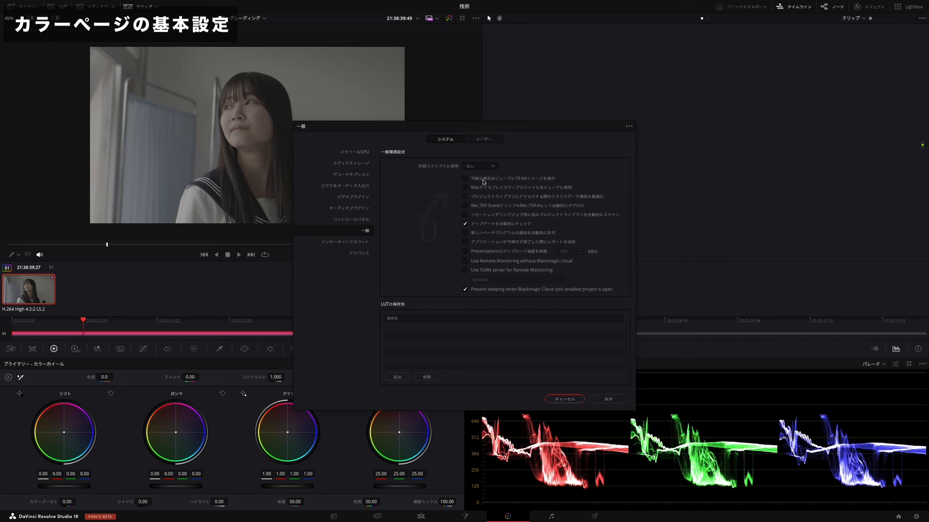
pyautogui.click(467, 180)
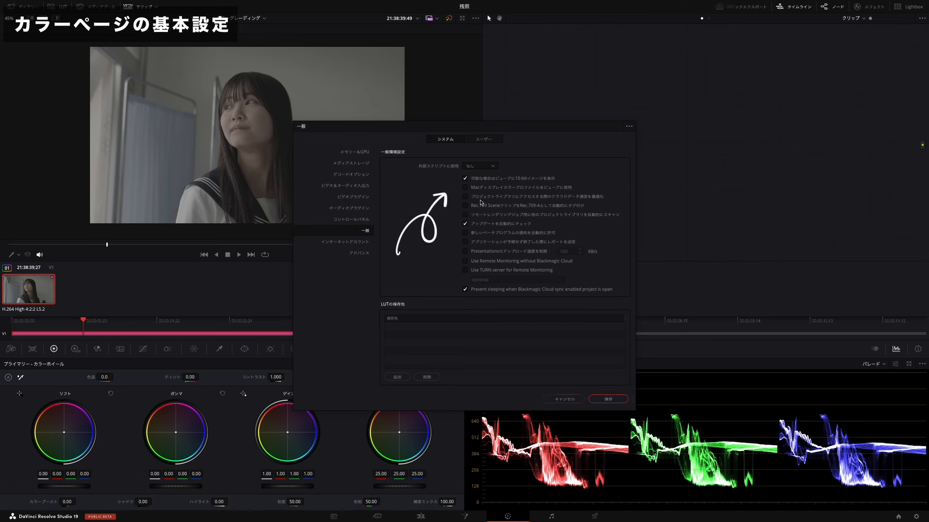
pyautogui.click(466, 189)
pyautogui.click(599, 401)
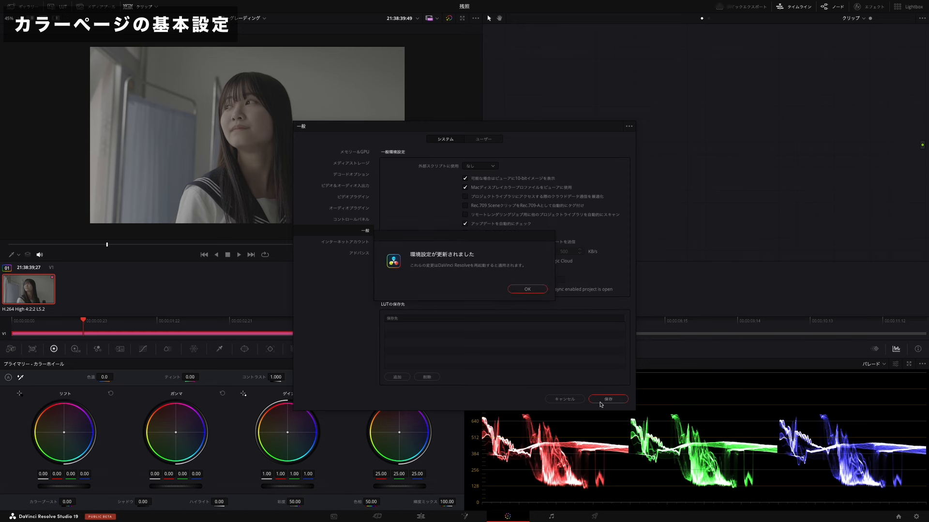
pyautogui.click(526, 290)
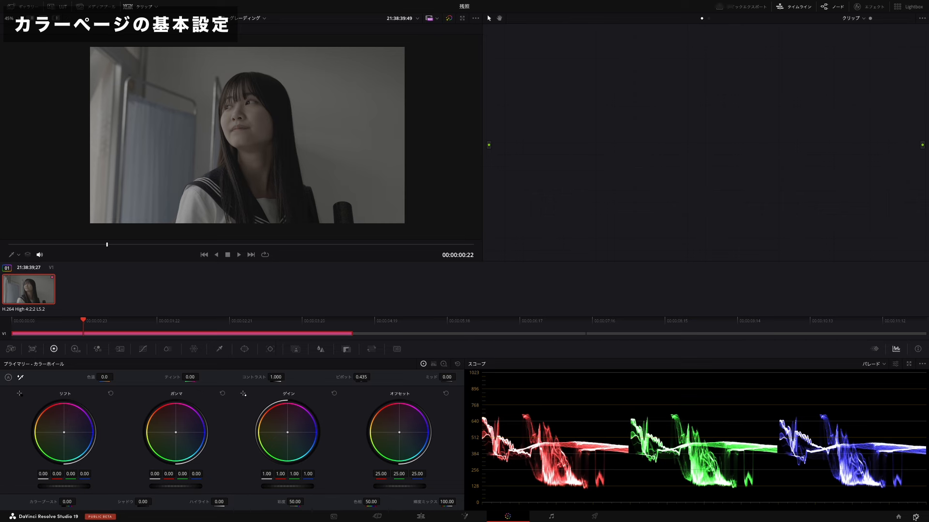
# - Open the project's color management settings and choose the timeline color space
pyautogui.click(915, 518)
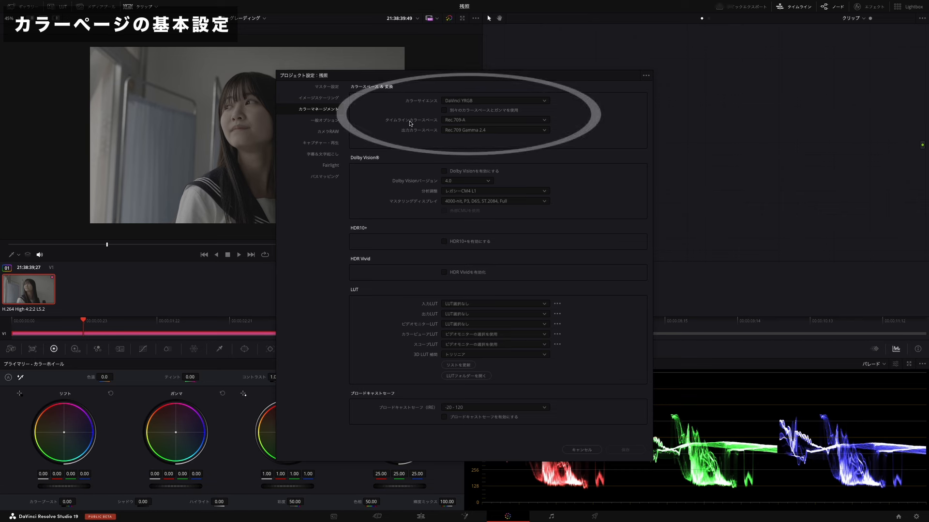
pyautogui.click(477, 119)
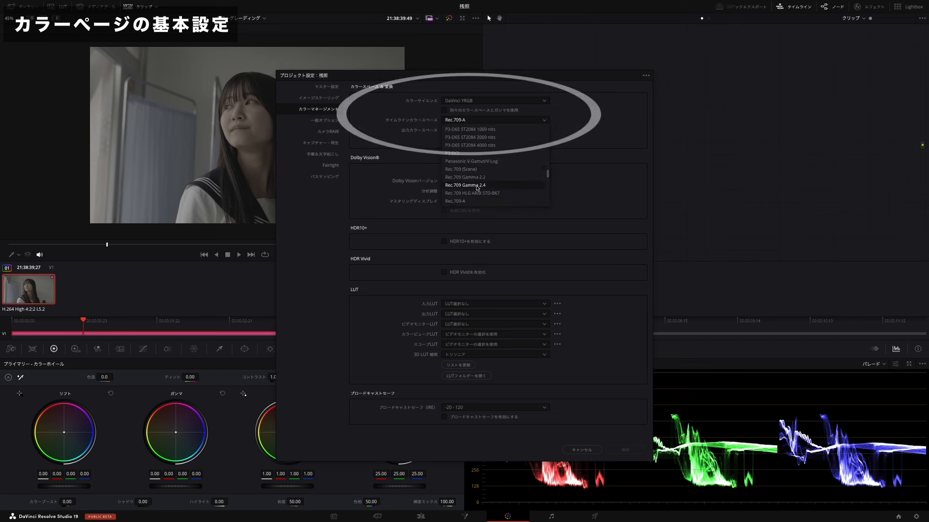
pyautogui.click(478, 148)
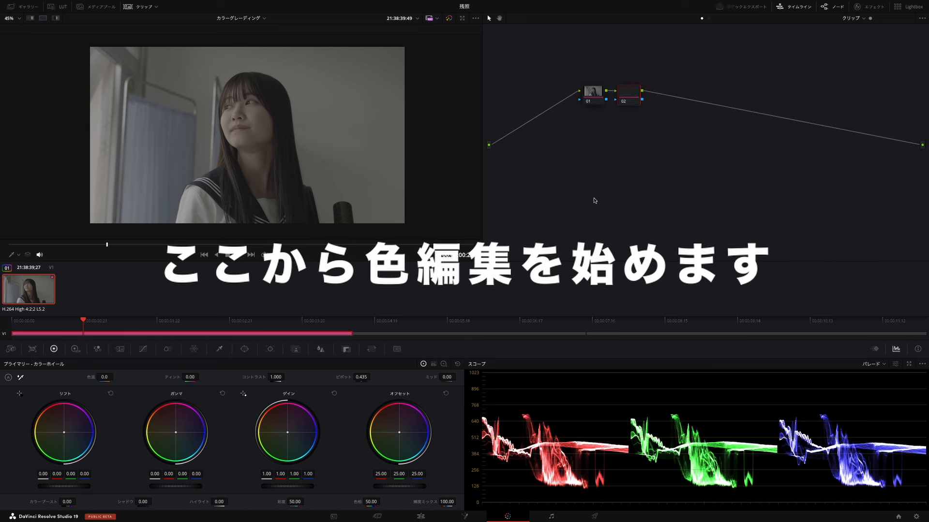
# - Append a third serial node labelled CST and apply the カラースペース変換 (Color Space Transform) effect to it
pyautogui.hotkey('alt', 's')
pyautogui.hotkey('alt', 's')
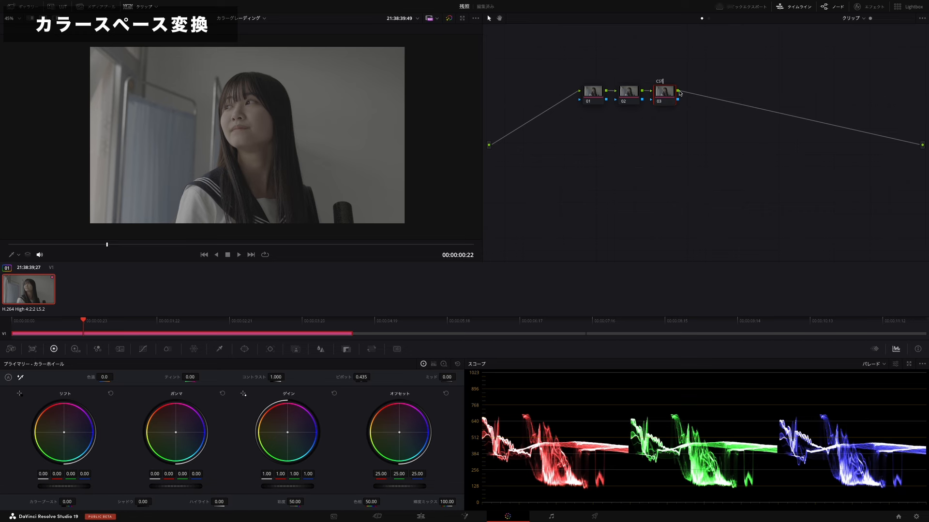
pyautogui.click(859, 7)
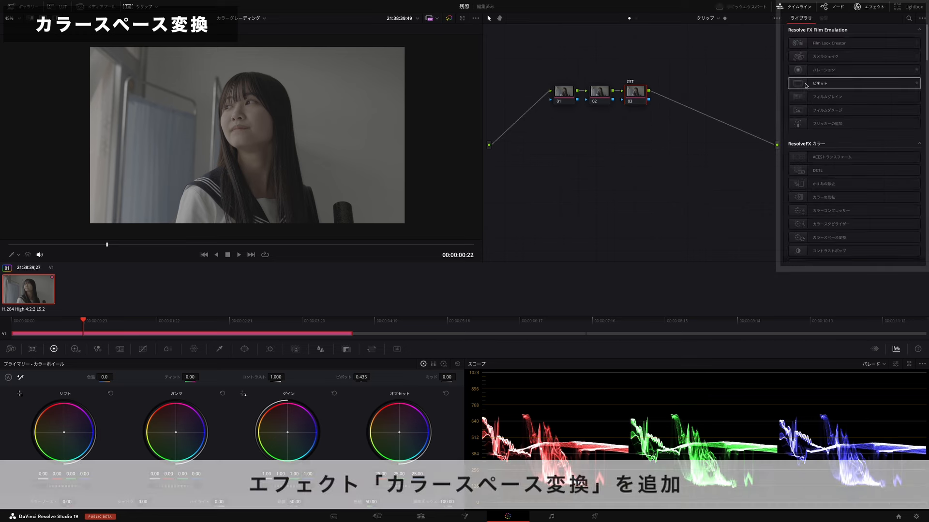
pyautogui.click(908, 18)
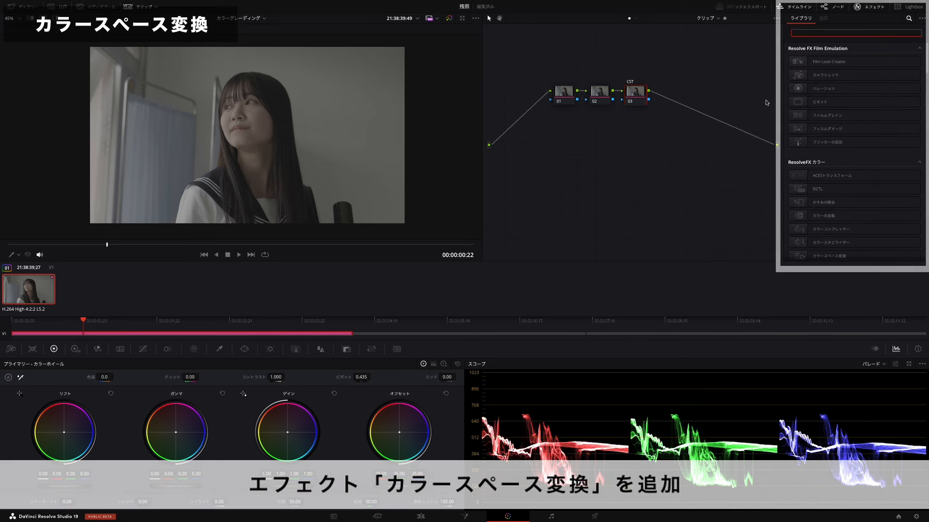
pyautogui.write('カラースペー')
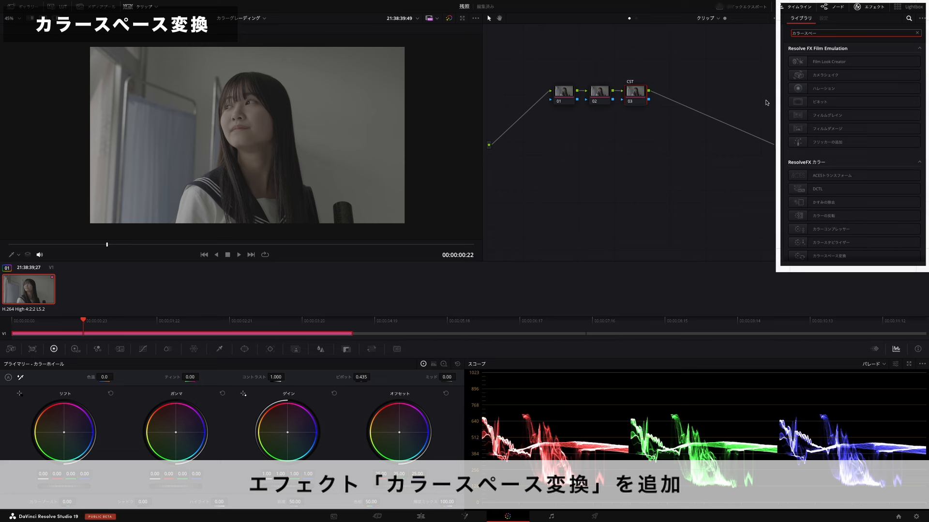
pyautogui.write('ス')
pyautogui.moveTo(828, 61); pyautogui.dragTo(635, 93)
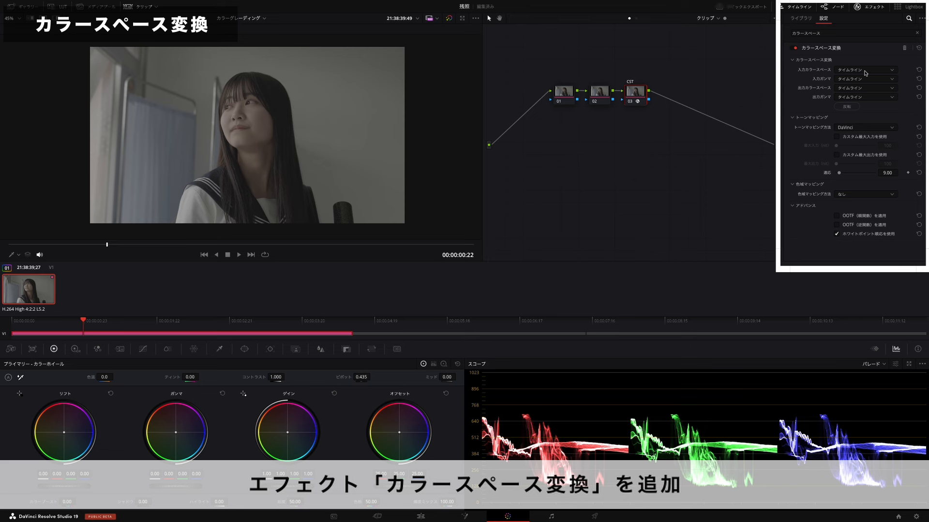
# - Set the CST node's input color space to Sony S-Gamut3.Cine and its input gamma to Sony S-Log3
pyautogui.click(866, 71)
pyautogui.scroll(-5, 869, 116)
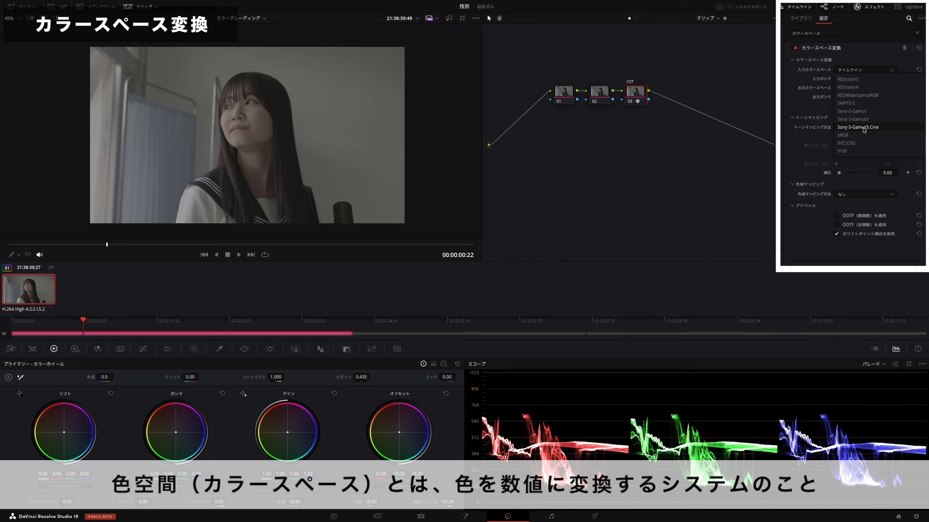
pyautogui.click(864, 127)
pyautogui.click(864, 79)
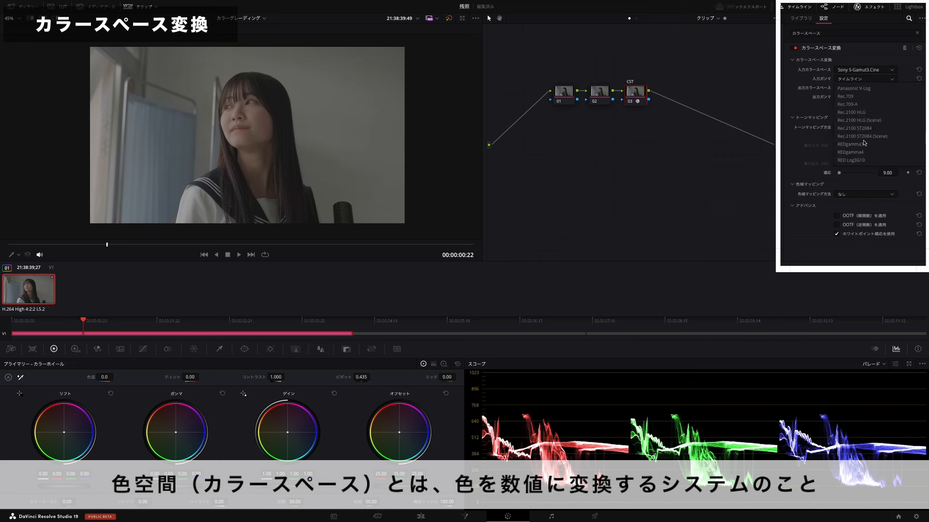
pyautogui.scroll(-2, 864, 143)
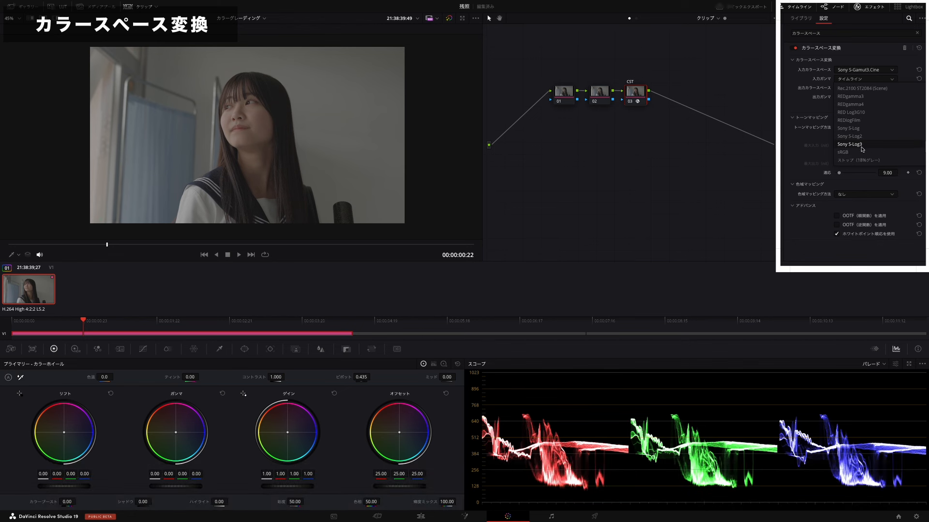
pyautogui.click(861, 145)
# - Set the CST node's output color space to Rec.709 and its output gamma to Gamma 2.4, and hide the effects library
pyautogui.click(845, 88)
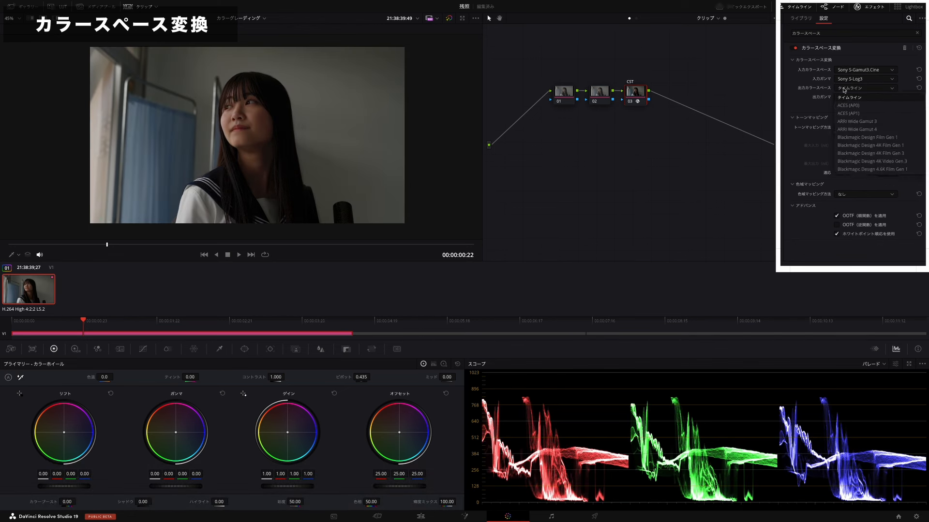
pyautogui.scroll(-10, 861, 135)
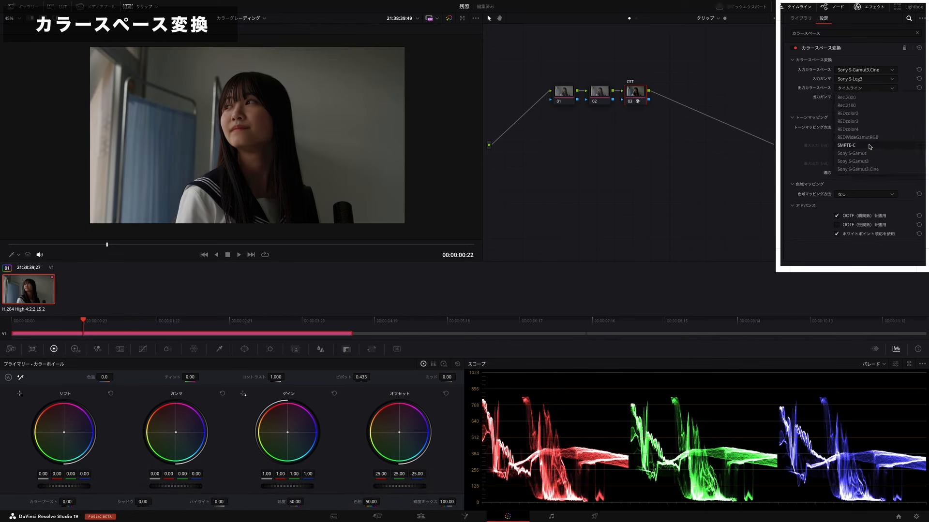
pyautogui.scroll(5, 869, 146)
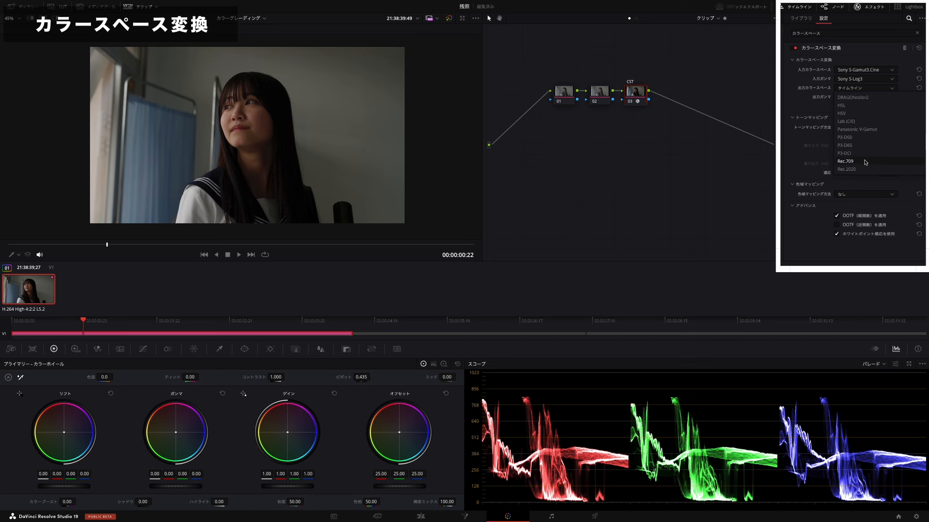
pyautogui.click(864, 162)
pyautogui.click(862, 96)
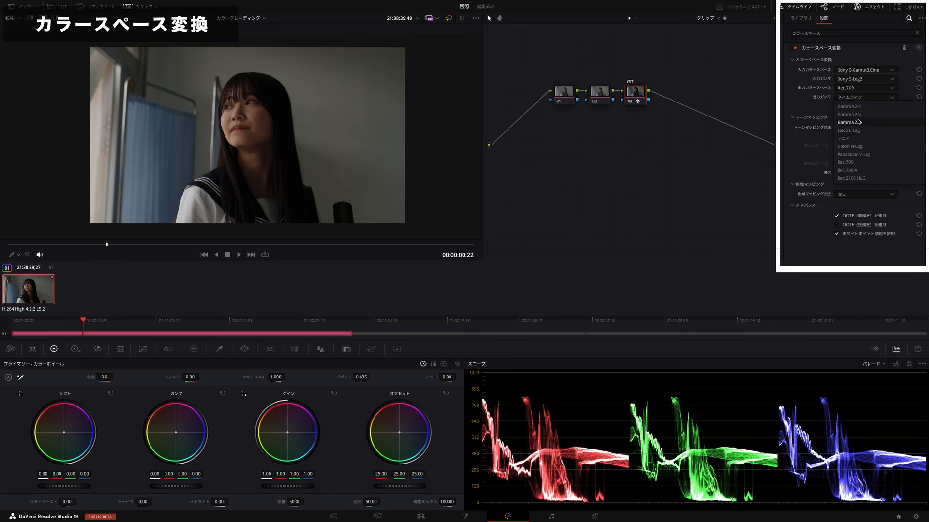
pyautogui.click(871, 106)
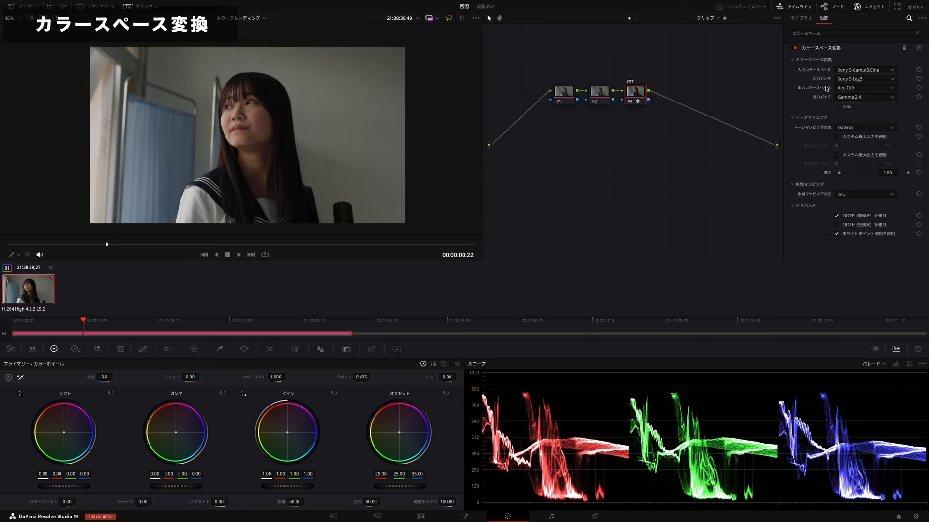
pyautogui.click(857, 6)
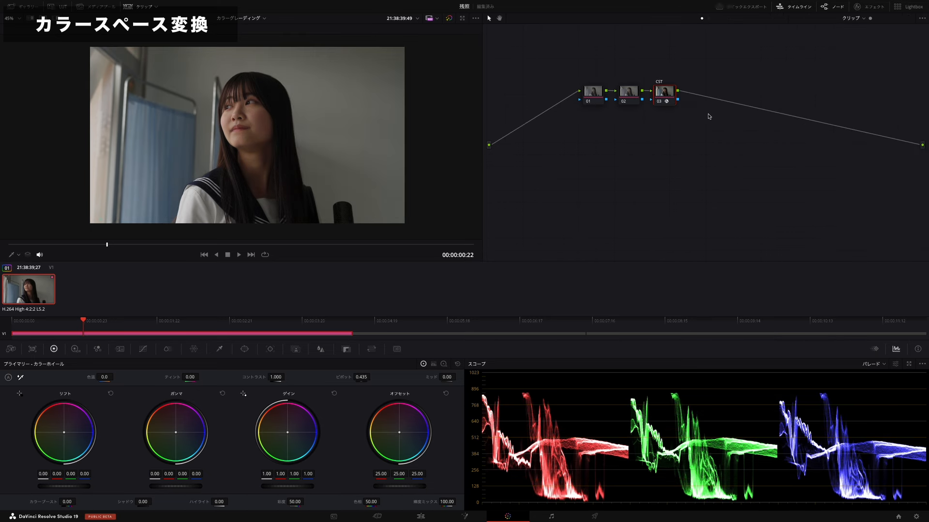
# - Space out the three nodes in the node graph and label the first node WB
pyautogui.moveTo(655, 97); pyautogui.dragTo(668, 107)
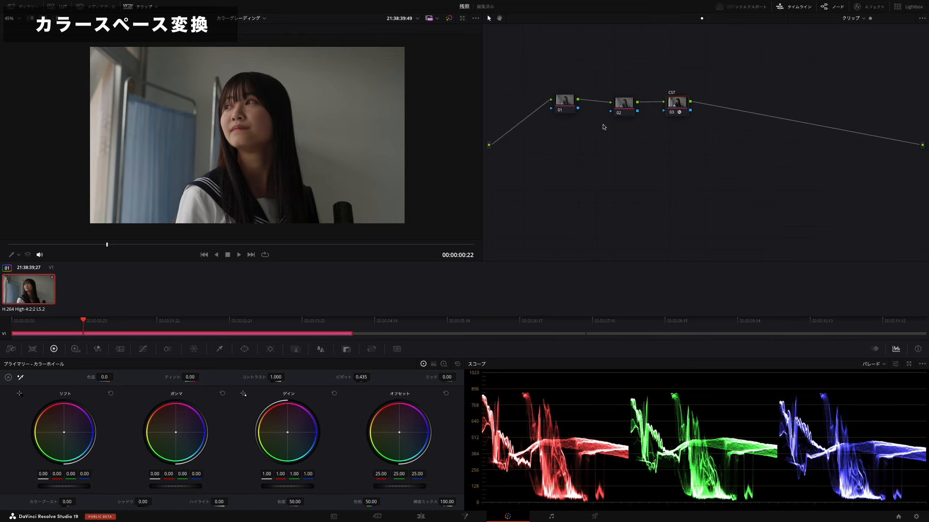
pyautogui.moveTo(559, 107); pyautogui.dragTo(560, 110)
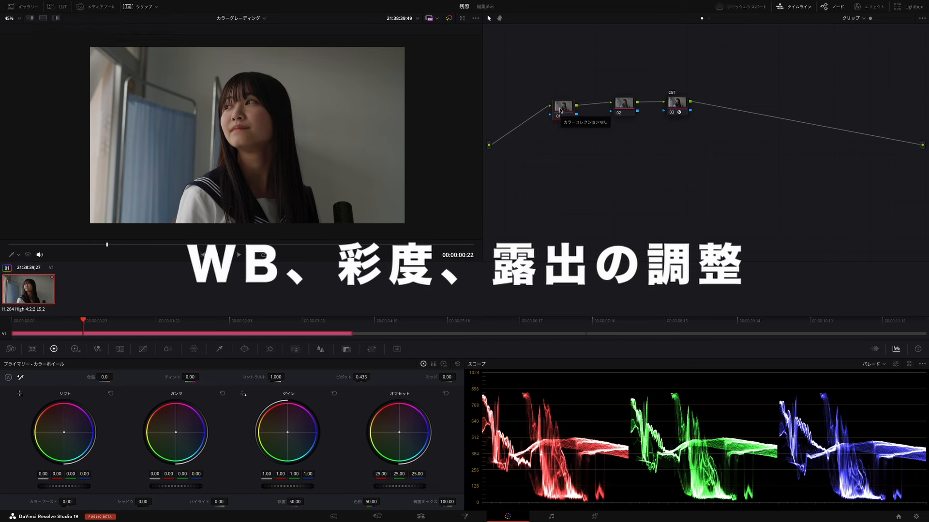
pyautogui.press('F2')
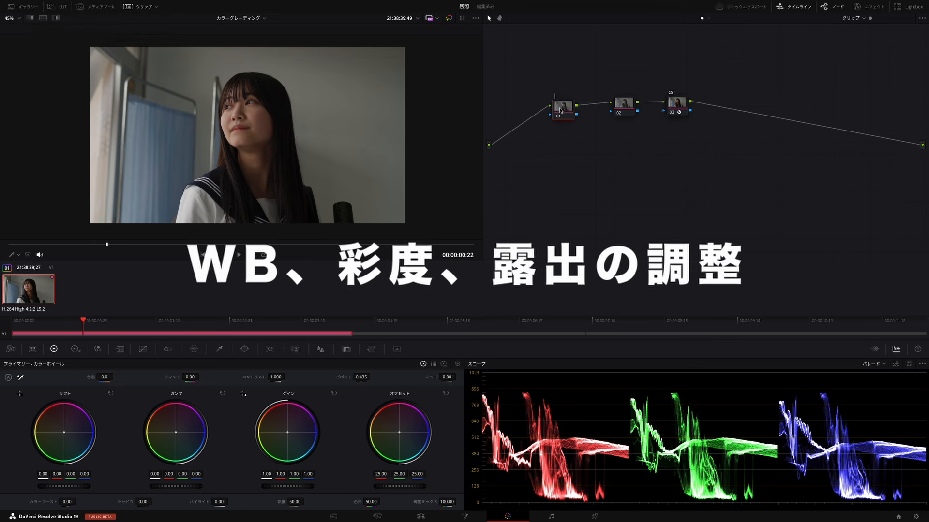
pyautogui.write('WB')
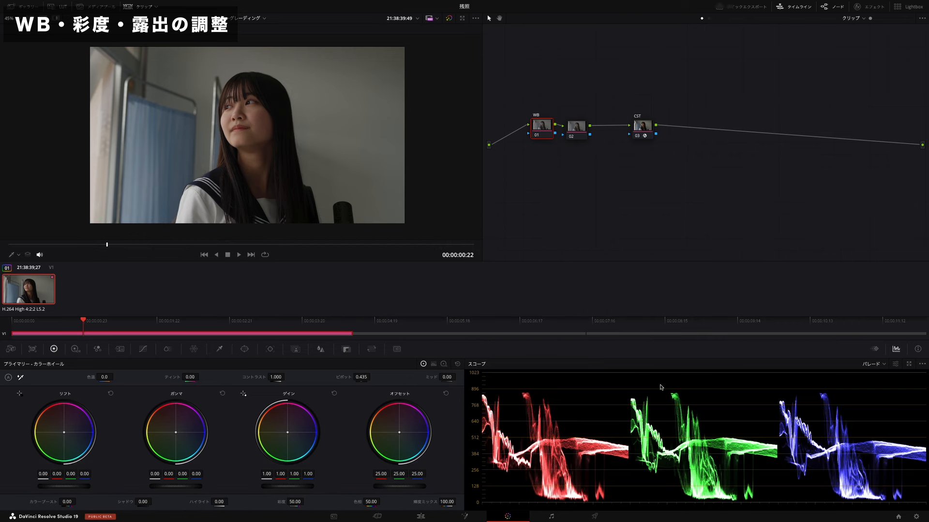
pyautogui.moveTo(103, 377)
pyautogui.mouseDown()
pyautogui.moveTo(110, 377)
pyautogui.moveTo(102, 377)
pyautogui.mouseUp()
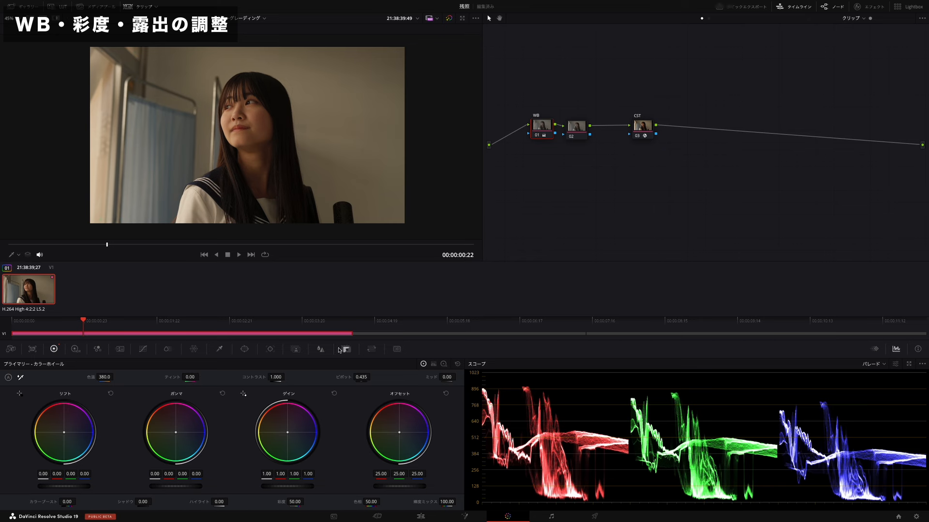
pyautogui.click(457, 364)
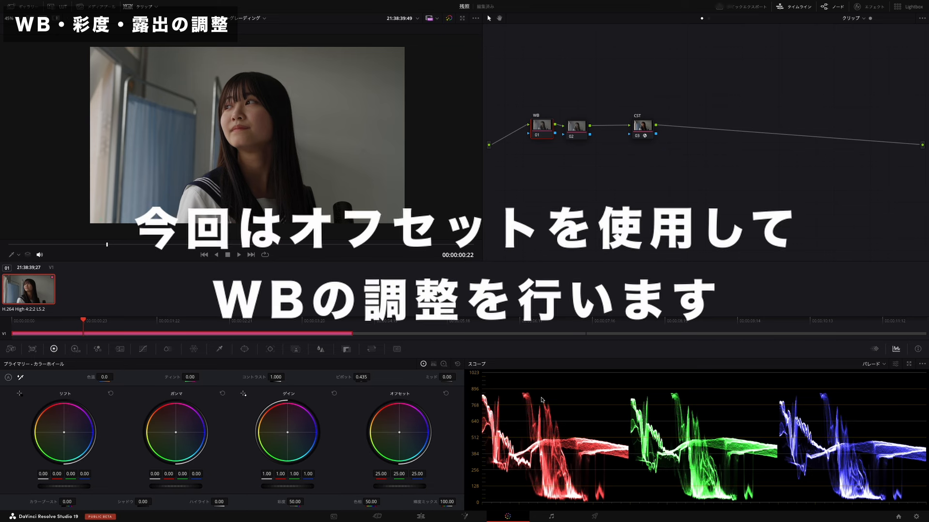
pyautogui.click(866, 364)
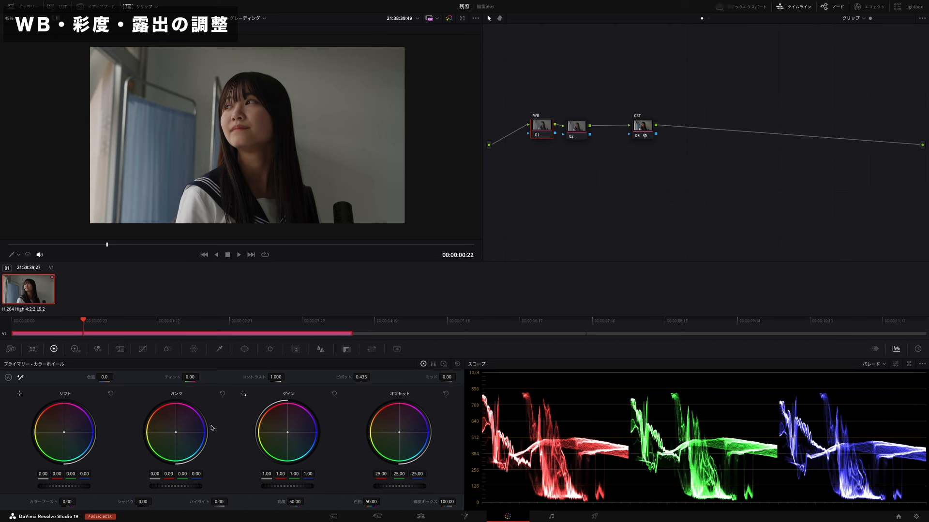
pyautogui.moveTo(399, 434); pyautogui.dragTo(401, 433)
pyautogui.doubleClick(401, 434)
pyautogui.scroll(1, 355, 137)
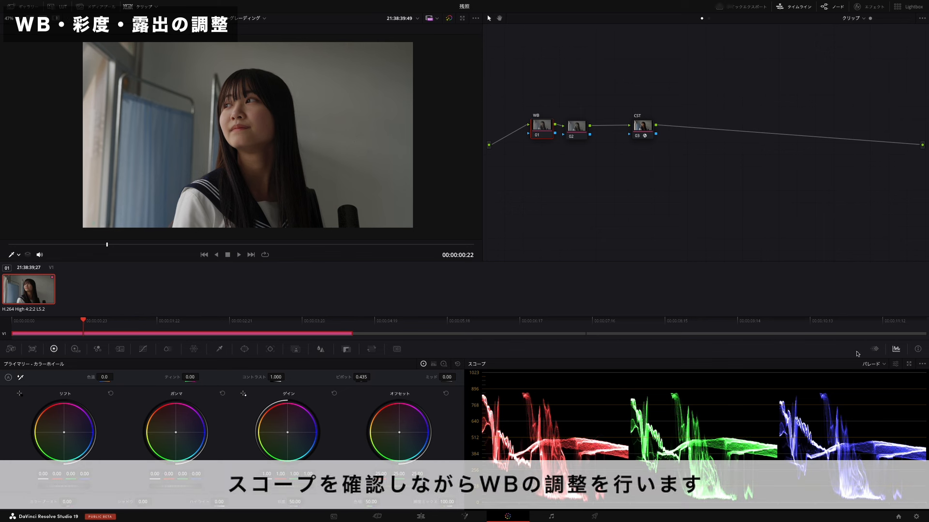
# - Balance the WB node's Offset wheel to about 23.62, 23.69, 25.08 against the vectorscope, and compare the image with the node disabled
pyautogui.click(873, 364)
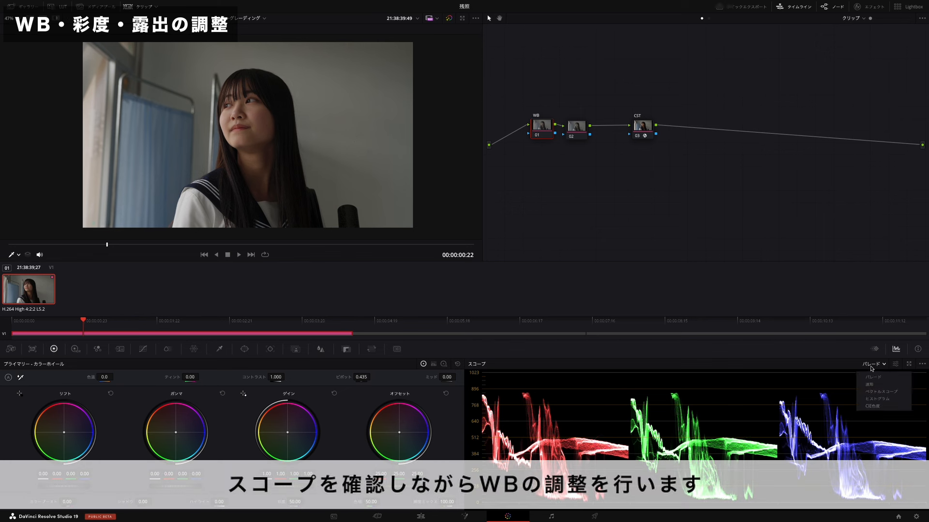
pyautogui.click(898, 394)
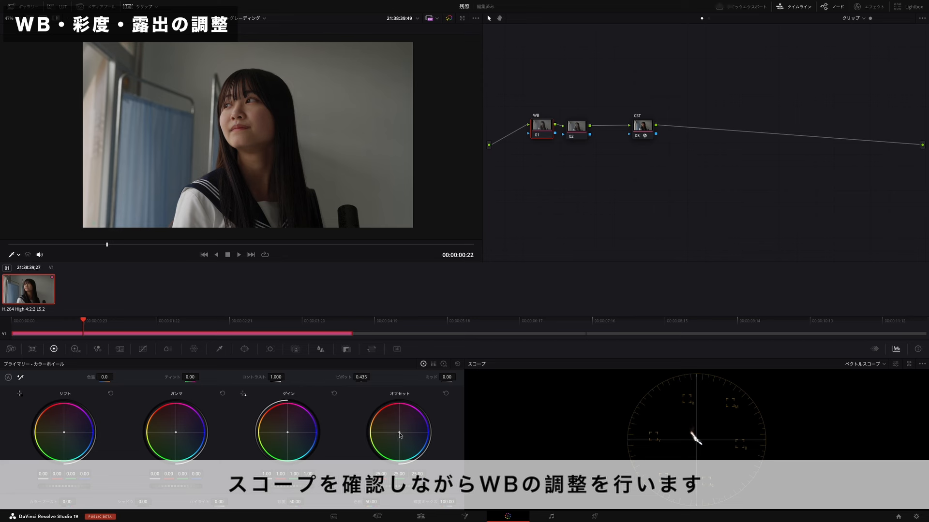
pyautogui.moveTo(399, 432); pyautogui.dragTo(401, 434)
pyautogui.moveTo(399, 432); pyautogui.dragTo(400, 434)
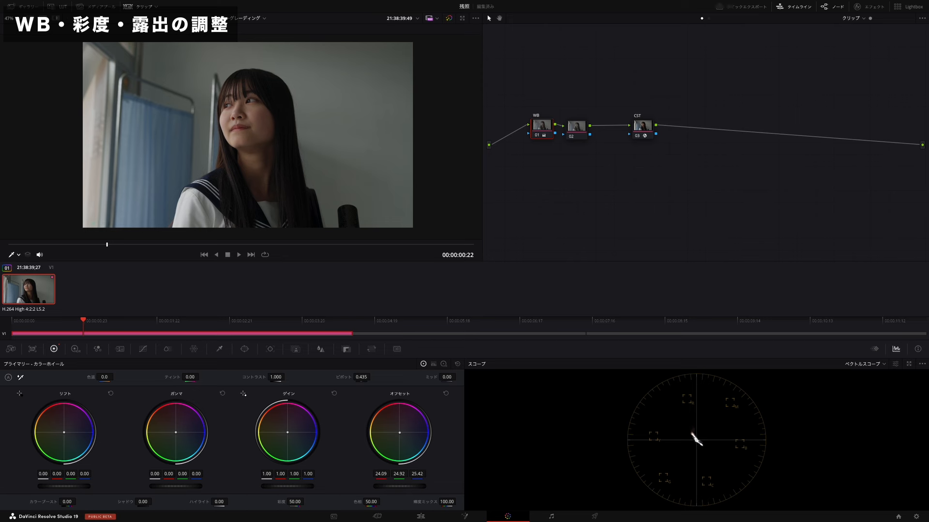
pyautogui.moveTo(400, 433); pyautogui.dragTo(401, 434)
pyautogui.hotkey('ctrl', 'd')
pyautogui.hotkey('ctrl', 'd')
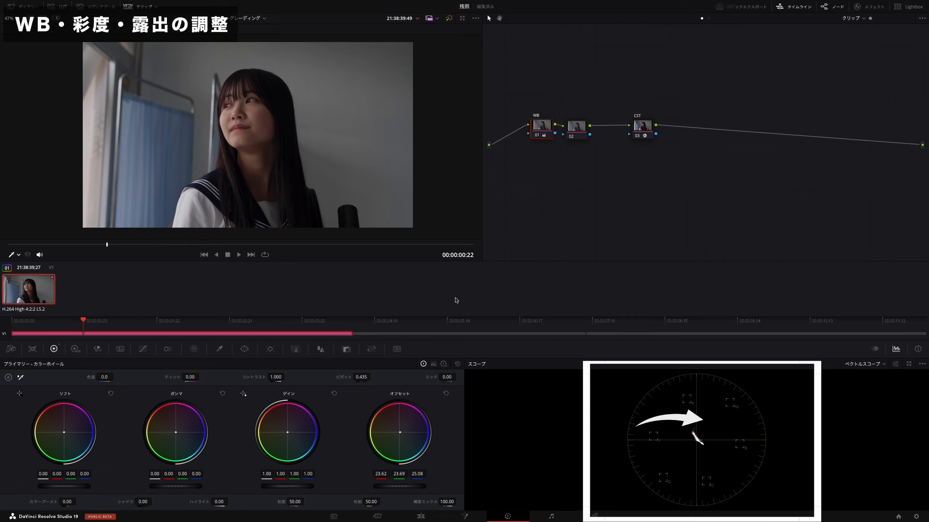
# - Compare the image with the WB node disabled and enabled, and turn on the printer light hotkeys
pyautogui.hotkey('ctrl', 'd')
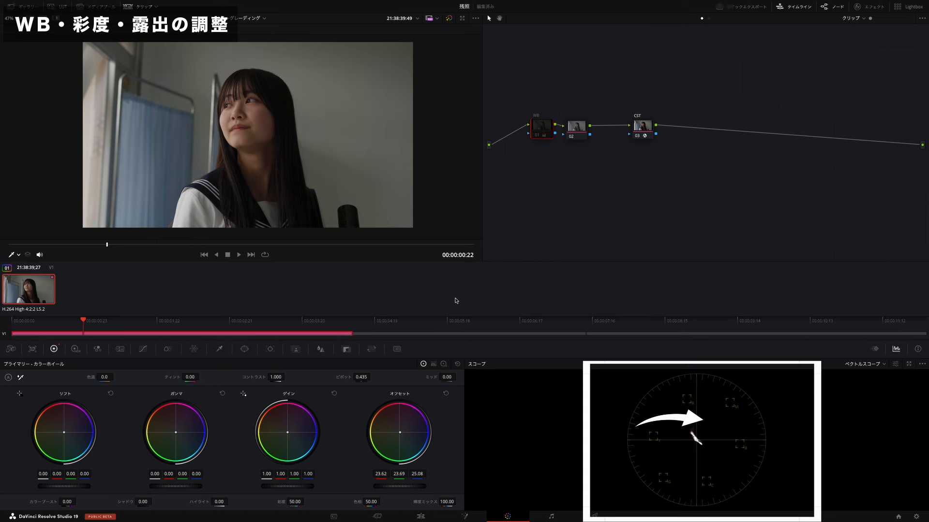
pyautogui.hotkey('ctrl', 'd')
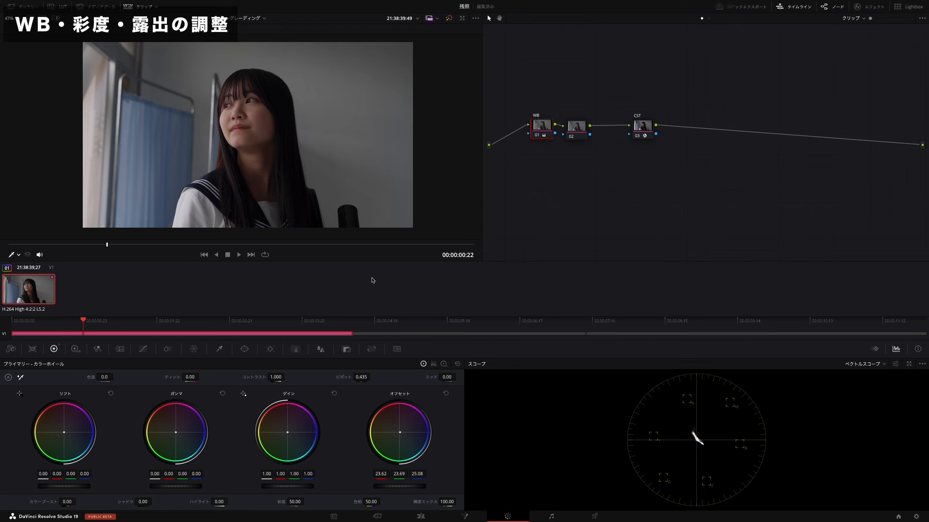
pyautogui.moveTo(104, 2)
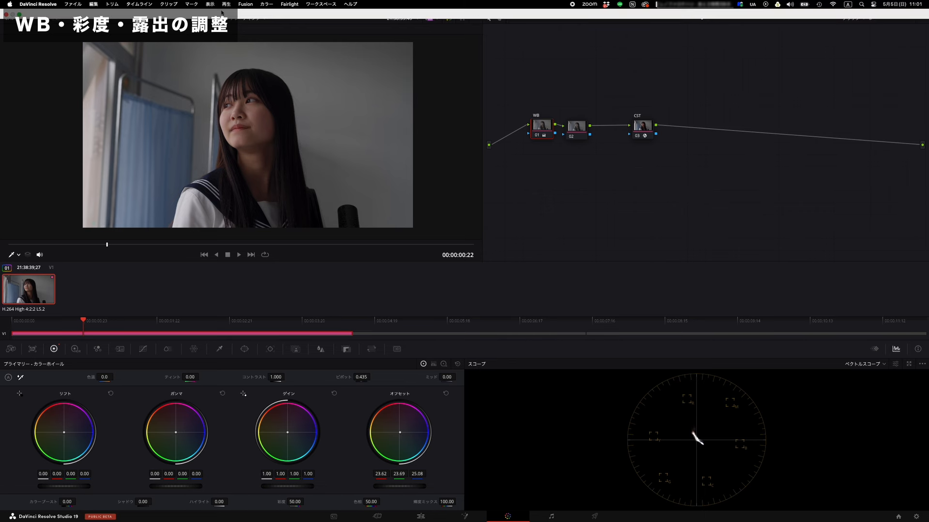
pyautogui.click(267, 4)
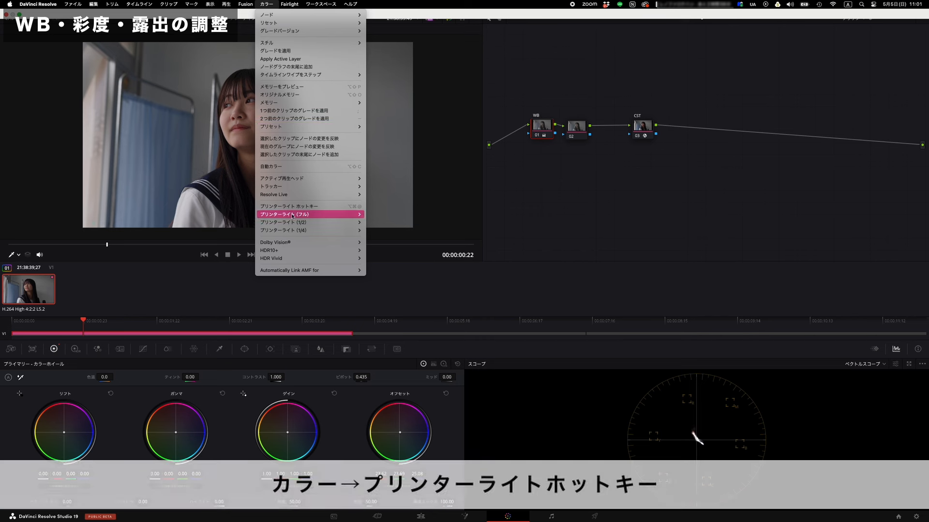
pyautogui.click(305, 208)
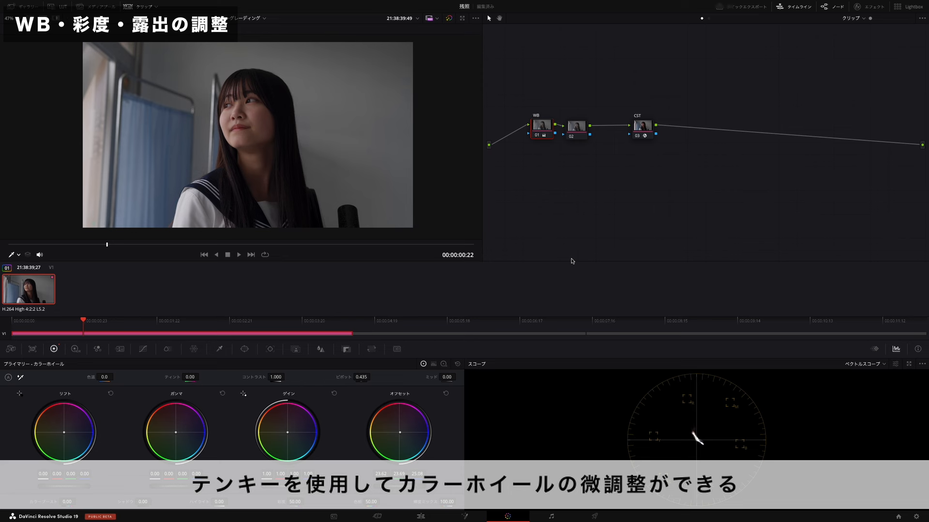
pyautogui.click(265, 4)
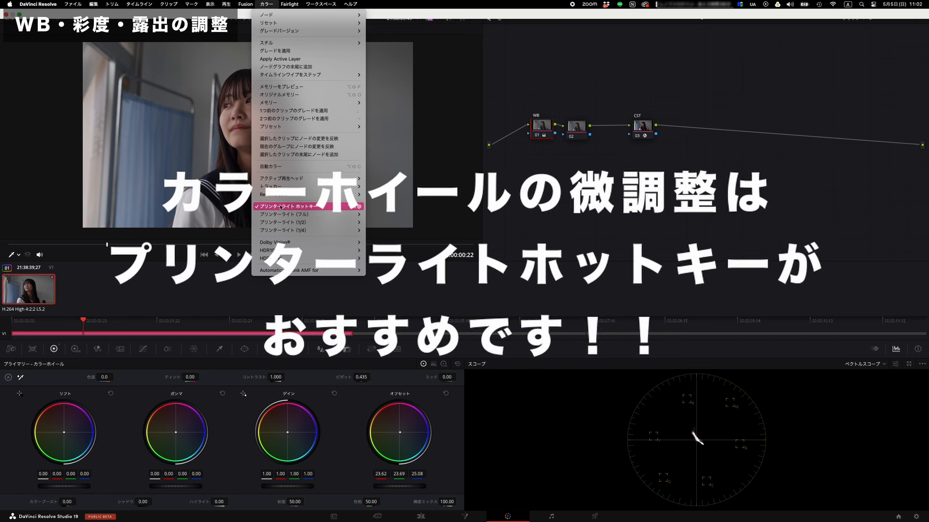
# - Label the second node, between WB and CST, Sat
pyautogui.click(584, 130)
pyautogui.press('F2')
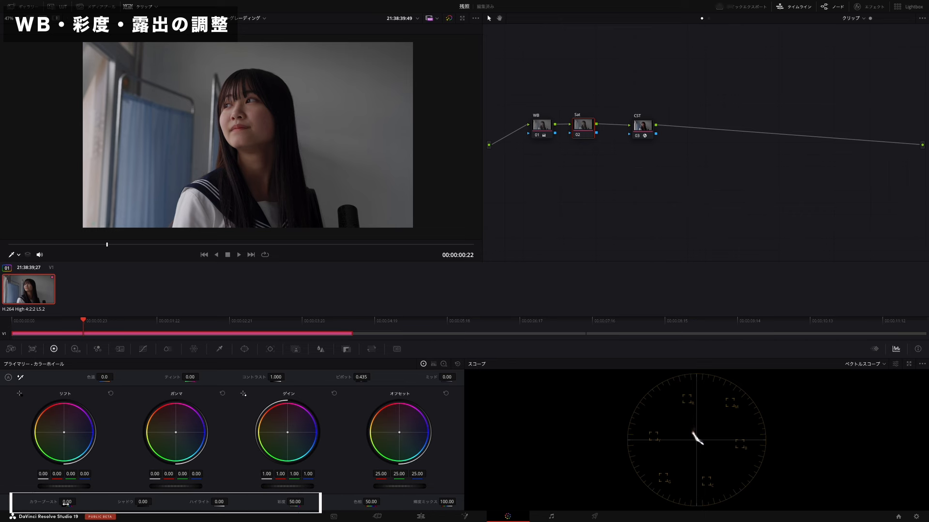
# - Try out the Sat node's color boost and saturation values, and reset both to their defaults
pyautogui.moveTo(67, 502)
pyautogui.mouseDown()
pyautogui.moveTo(78, 501)
pyautogui.moveTo(66, 503)
pyautogui.mouseUp()
pyautogui.doubleClick(66, 502)
pyautogui.moveTo(295, 502); pyautogui.dragTo(300, 503)
pyautogui.doubleClick(292, 501)
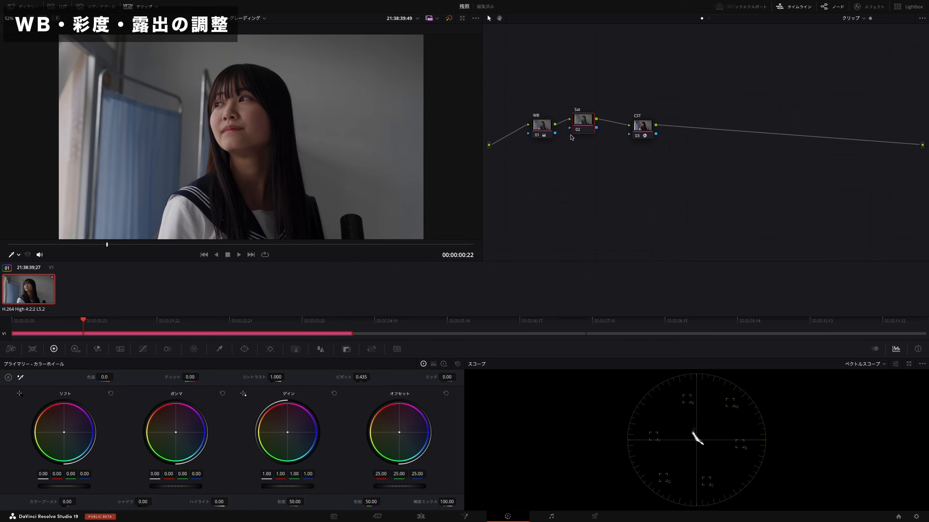
# - Align the Sat node with its neighbours and set its color space to HSV
pyautogui.moveTo(584, 119); pyautogui.dragTo(584, 125)
pyautogui.rightClick(584, 125)
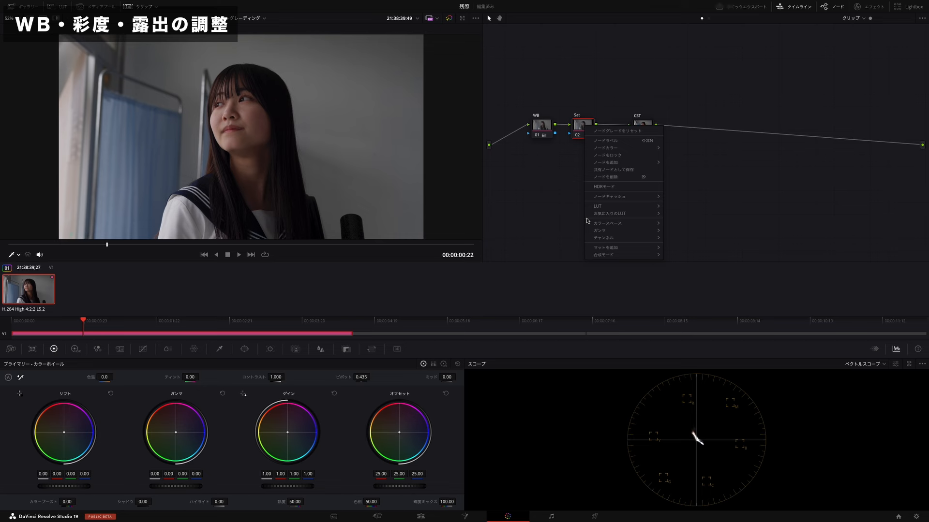
pyautogui.moveTo(619, 224)
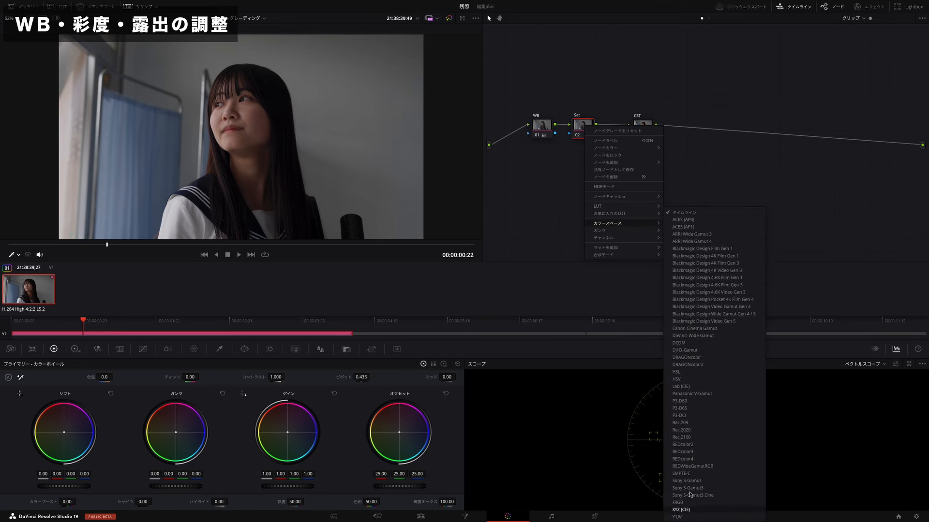
pyautogui.click(702, 381)
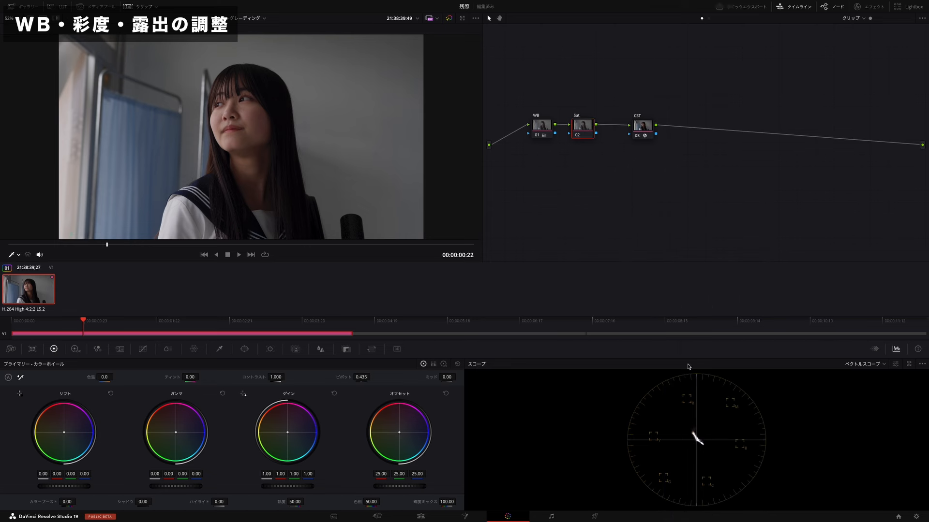
# - Disable channels 1 and 3 on the Sat node so that only channel 2 is active
pyautogui.rightClick(581, 128)
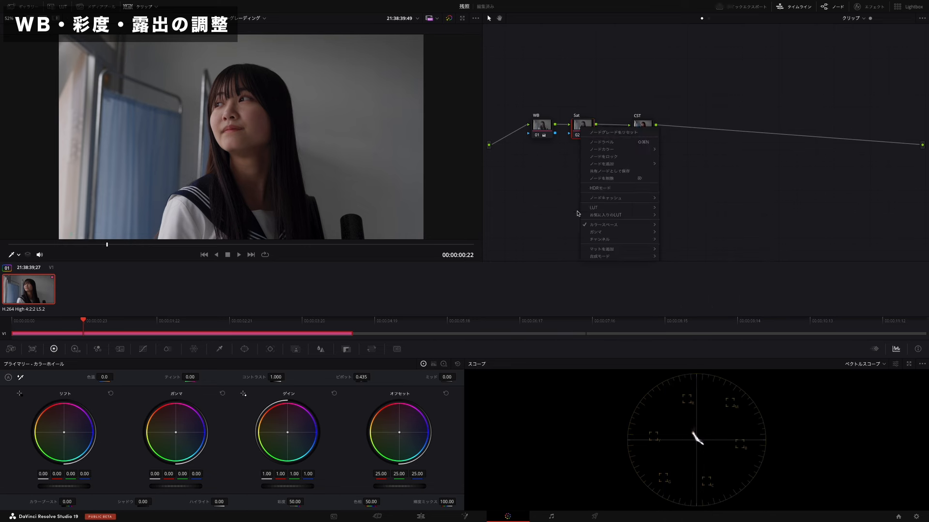
pyautogui.moveTo(598, 239)
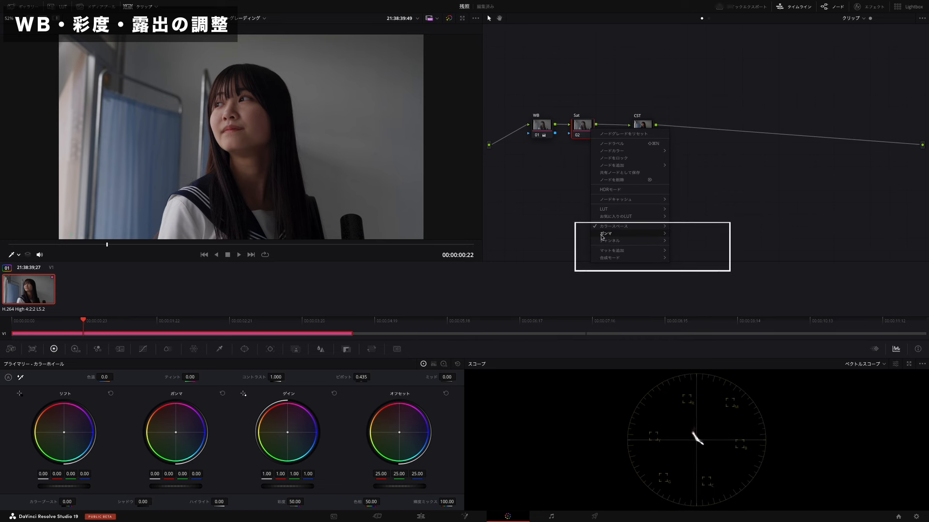
pyautogui.moveTo(607, 241)
pyautogui.click(679, 255)
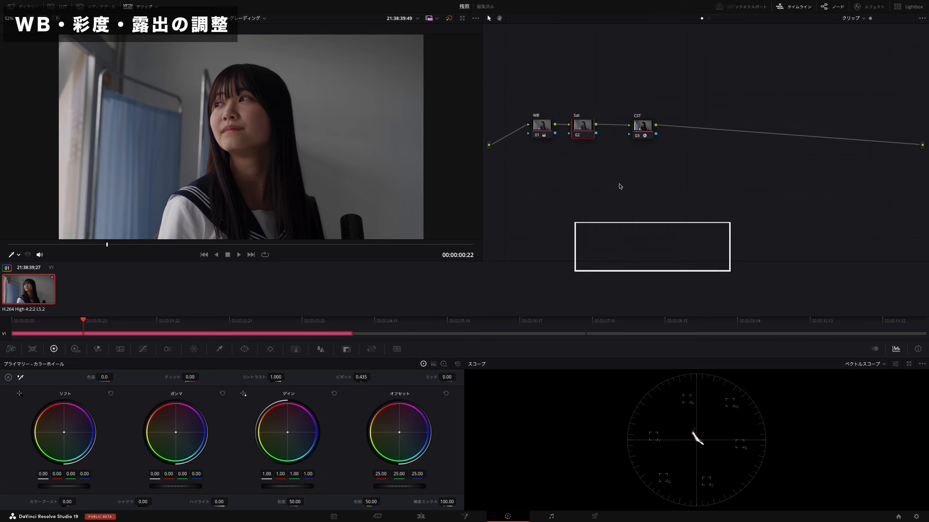
pyautogui.rightClick(588, 134)
pyautogui.moveTo(611, 246)
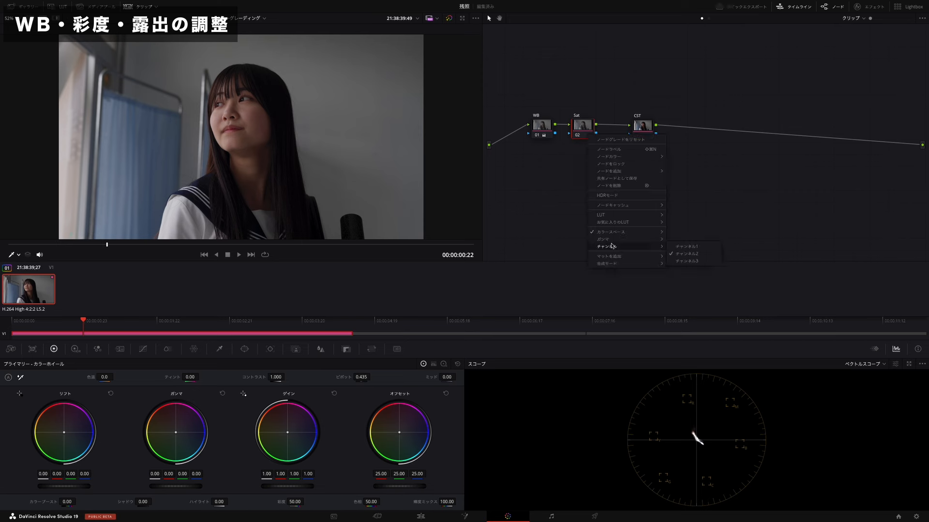
pyautogui.click(433, 294)
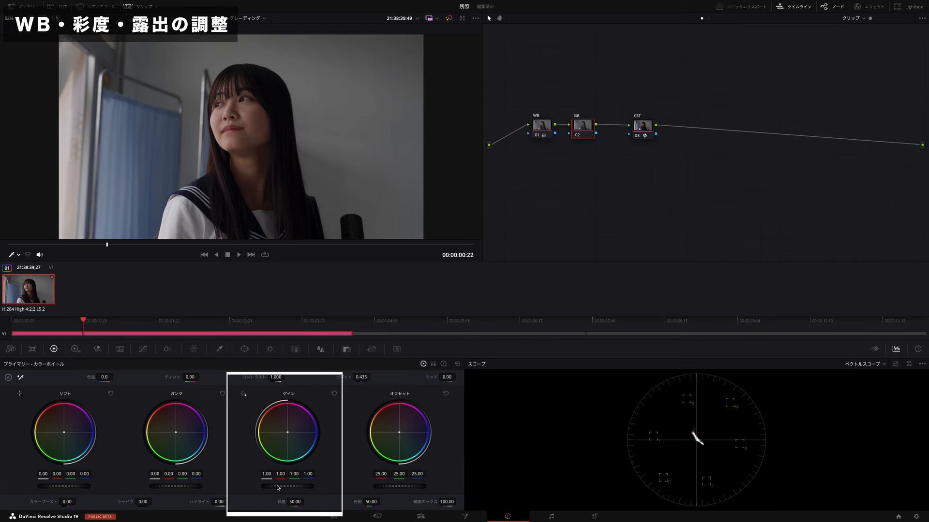
# - Raise the Sat node's Gain master wheel to 1.15 and bring the node back into line with WB and CST
pyautogui.moveTo(287, 486); pyautogui.dragTo(300, 486)
pyautogui.doubleClick(292, 486)
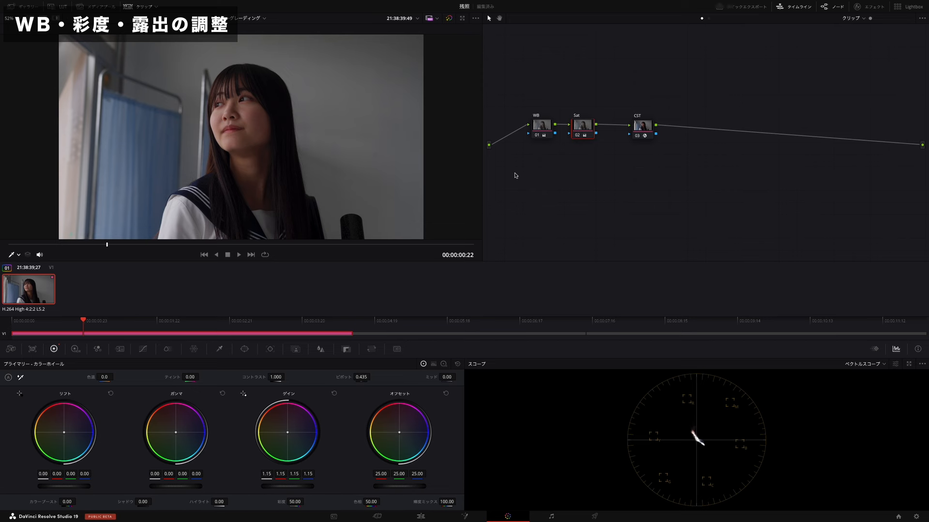
pyautogui.moveTo(583, 130); pyautogui.dragTo(583, 125)
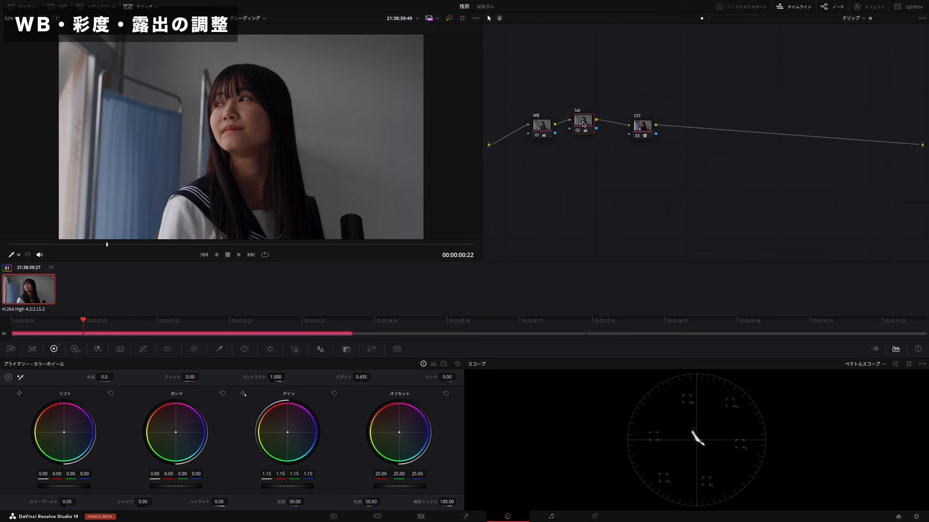
pyautogui.moveTo(581, 131); pyautogui.dragTo(581, 135)
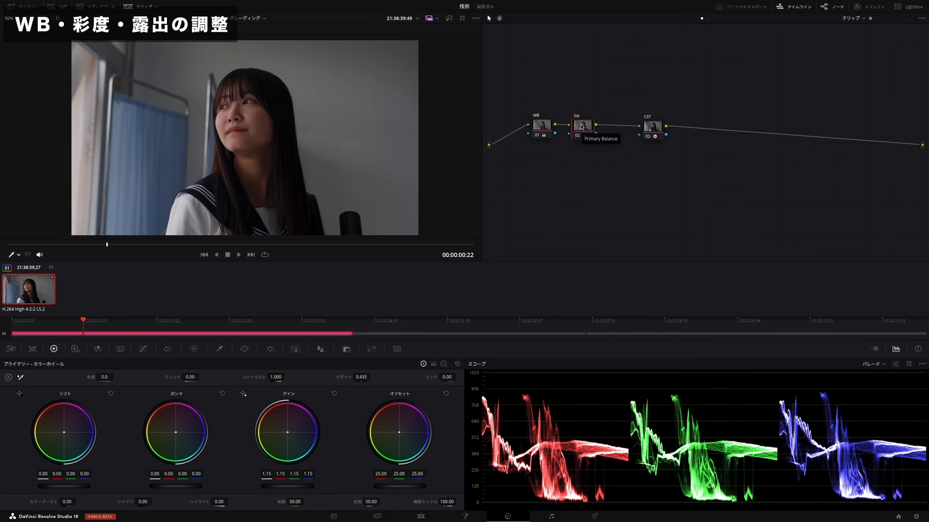
# - Add a serial node after the Sat node and label it CON
pyautogui.hotkey('alt', 's')
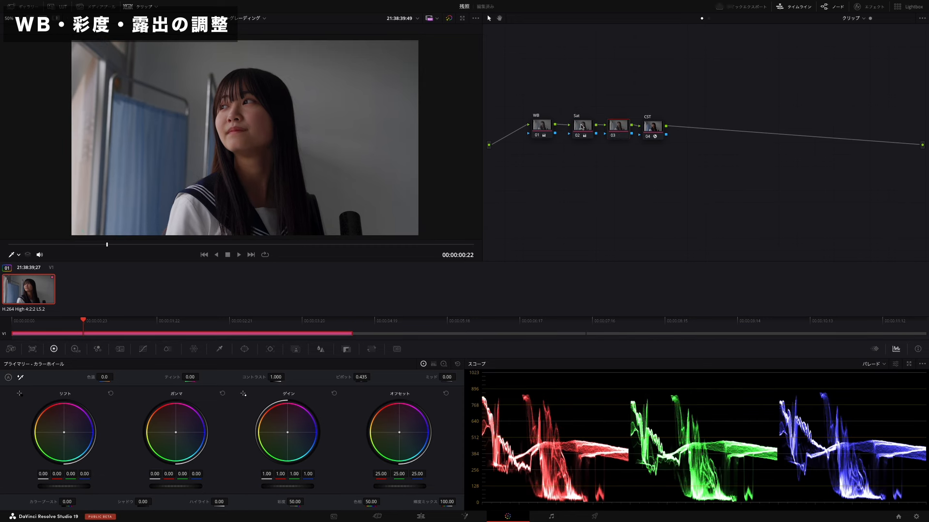
pyautogui.write('CON')
pyautogui.press('Return')
pyautogui.write('N')
pyautogui.press('Return')
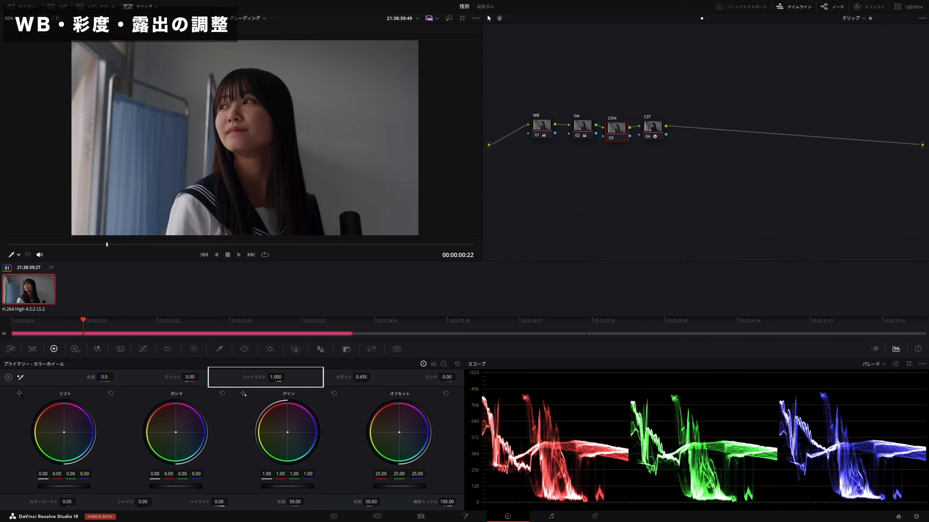
# - Reset the CON node's trial contrast change, and set its Offset to 42.40, Gain luminance to 0.94 and Gamma luminance to 0.01
pyautogui.moveTo(275, 377)
pyautogui.mouseDown()
pyautogui.moveTo(286, 377)
pyautogui.moveTo(264, 376)
pyautogui.mouseUp()
pyautogui.click(457, 364)
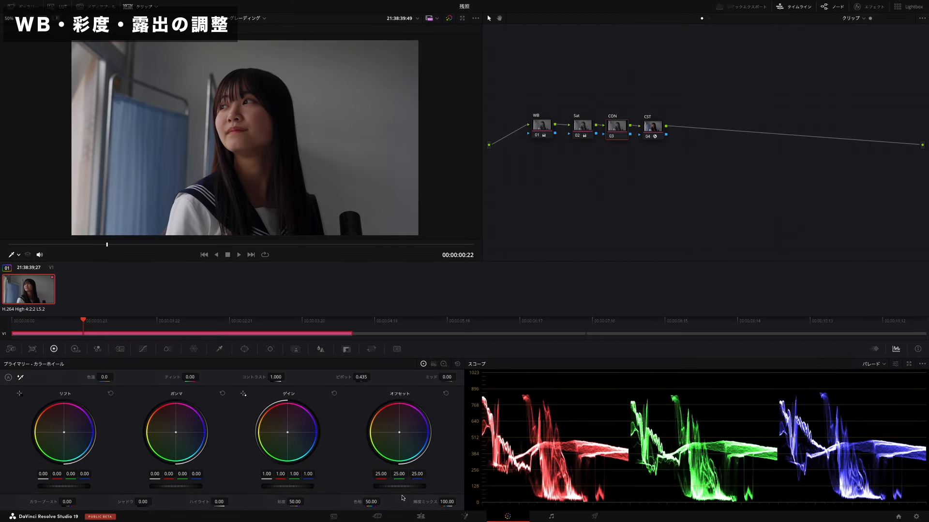
pyautogui.moveTo(401, 487); pyautogui.dragTo(446, 487)
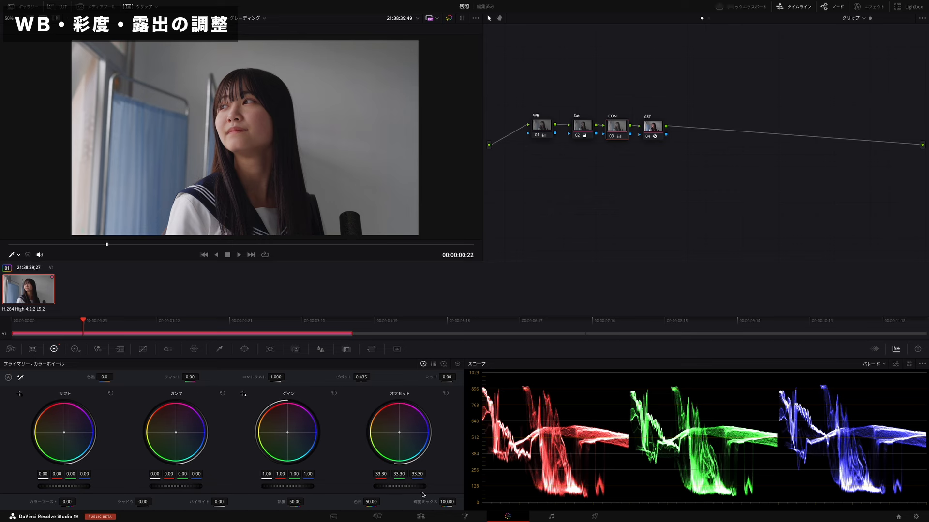
pyautogui.moveTo(417, 487); pyautogui.dragTo(475, 488)
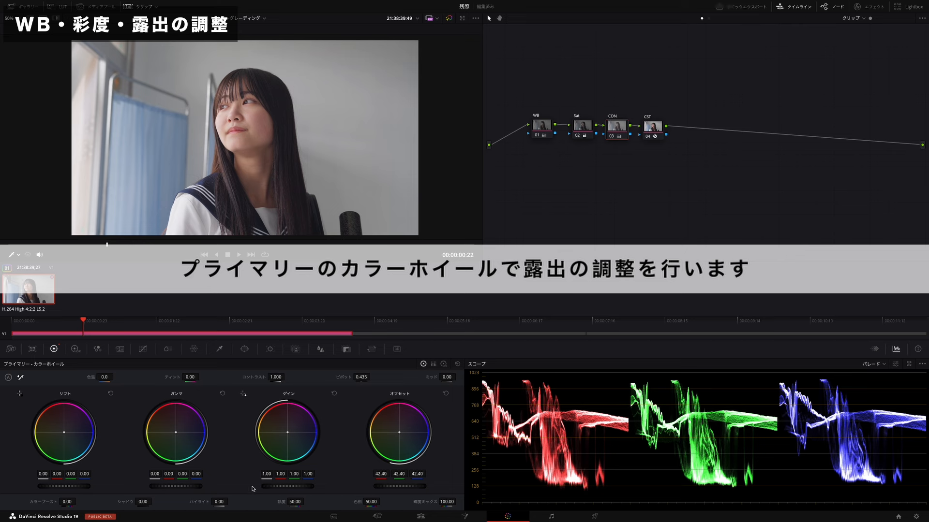
pyautogui.moveTo(266, 473); pyautogui.dragTo(258, 474)
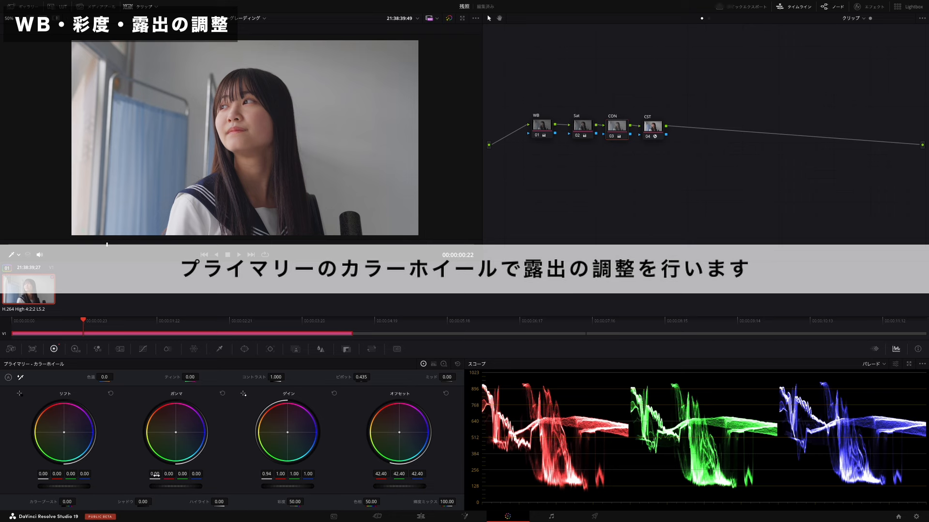
pyautogui.moveTo(156, 475); pyautogui.dragTo(159, 476)
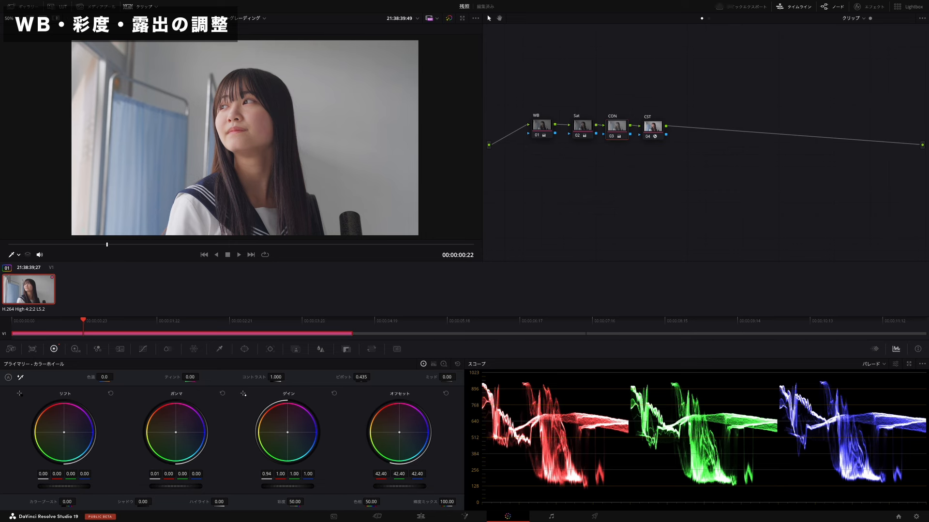
# - Set the CON node's contrast to 0.850 and pivot to 0.284, and lower its Offset to 41.00
pyautogui.moveTo(275, 378); pyautogui.dragTo(250, 377)
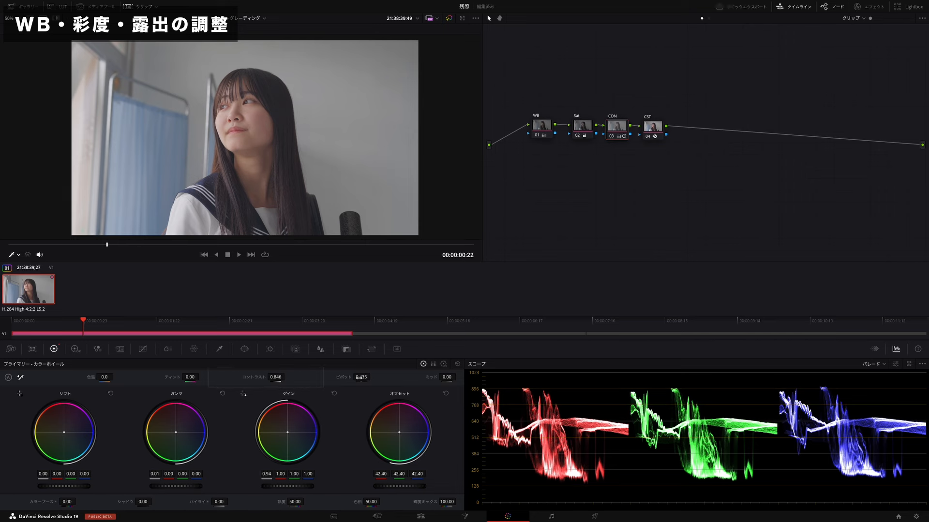
pyautogui.moveTo(360, 378); pyautogui.dragTo(346, 378)
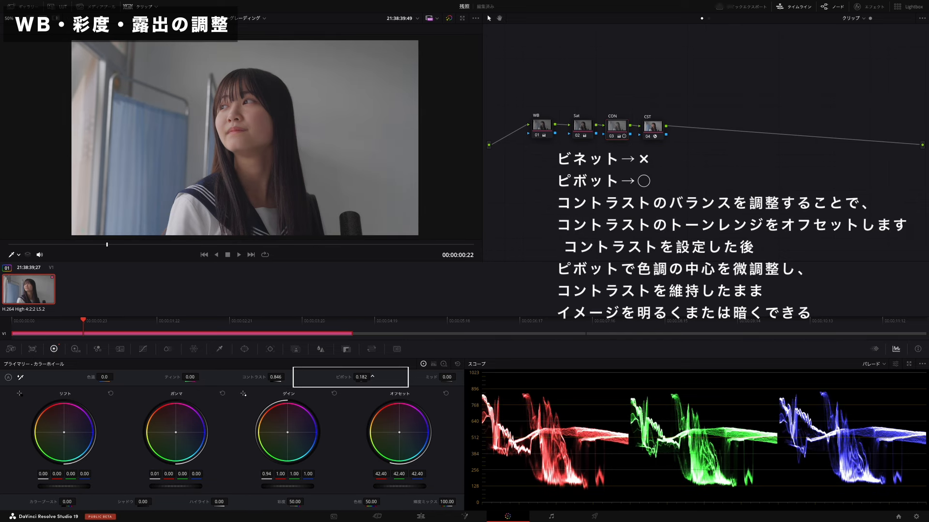
pyautogui.moveTo(372, 376); pyautogui.dragTo(374, 376)
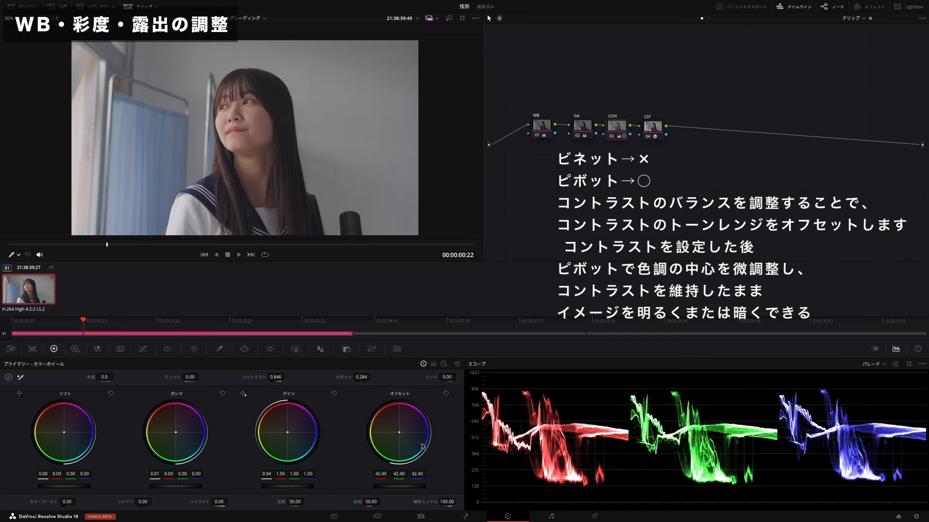
pyautogui.moveTo(409, 489); pyautogui.dragTo(390, 487)
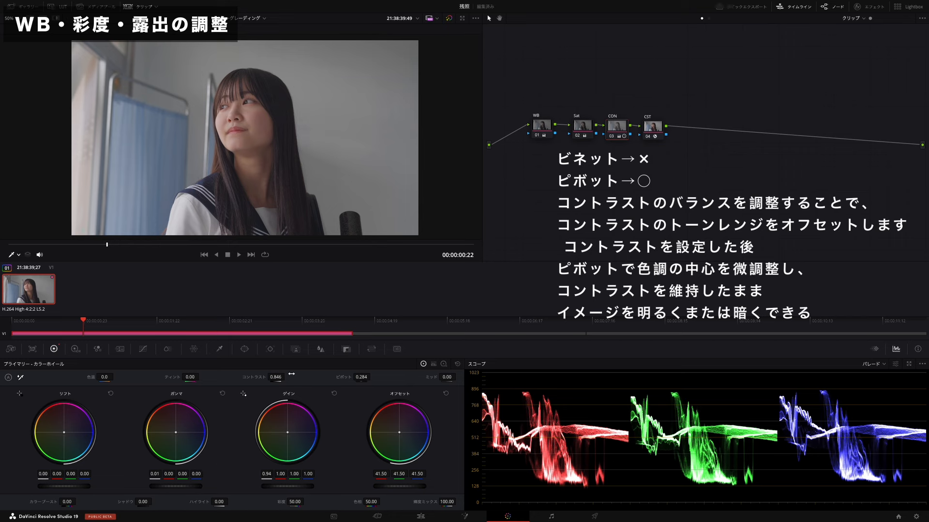
pyautogui.moveTo(291, 374); pyautogui.dragTo(294, 374)
pyautogui.moveTo(396, 488); pyautogui.dragTo(373, 487)
# - Compare the image with the CON node disabled and enabled
pyautogui.scroll(-2, 325, 210)
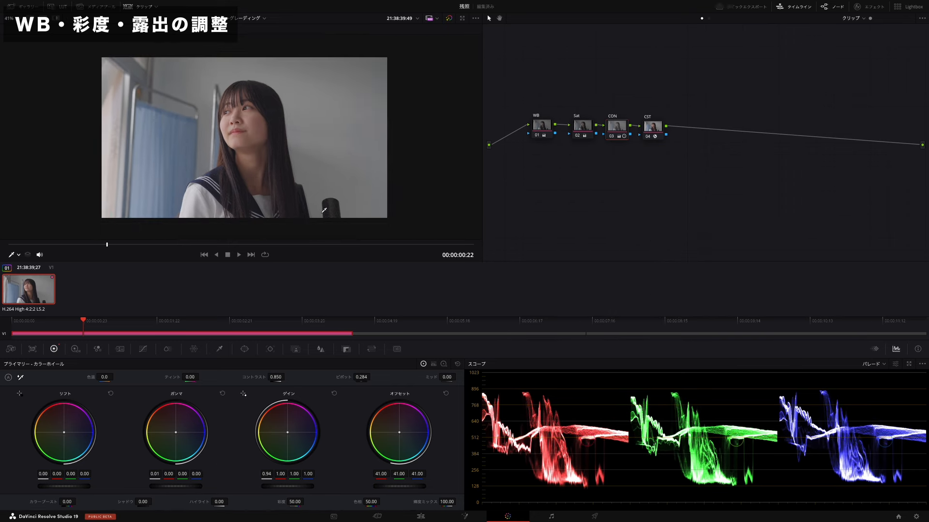
pyautogui.press('super+d')
pyautogui.press('super+d')
pyautogui.rightClick(260, 187)
pyautogui.press('Escape')
pyautogui.scroll(1, 218, 121)
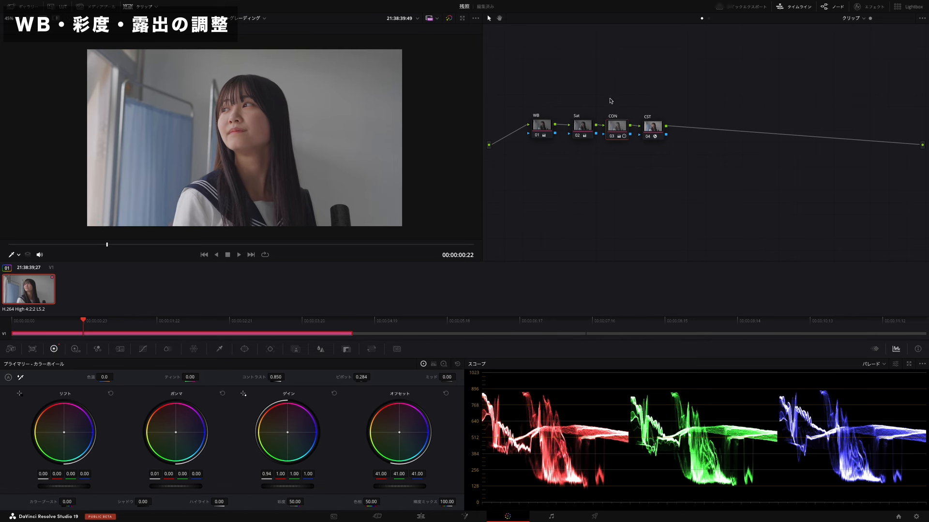
# - Add a serial node labelled LUT after the CST node and a parallel node labelled LUT2 beneath it
pyautogui.click(649, 127)
pyautogui.hotkey('alt', 's')
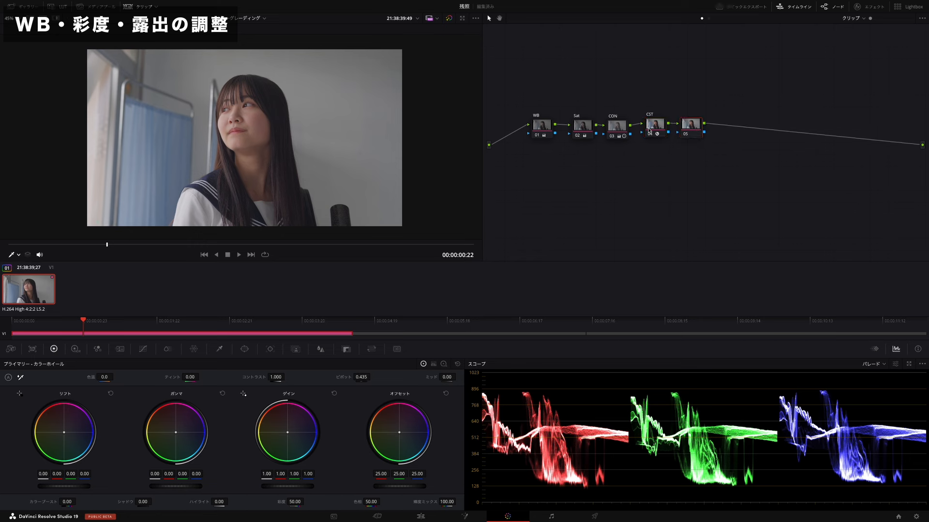
pyautogui.write('LUT')
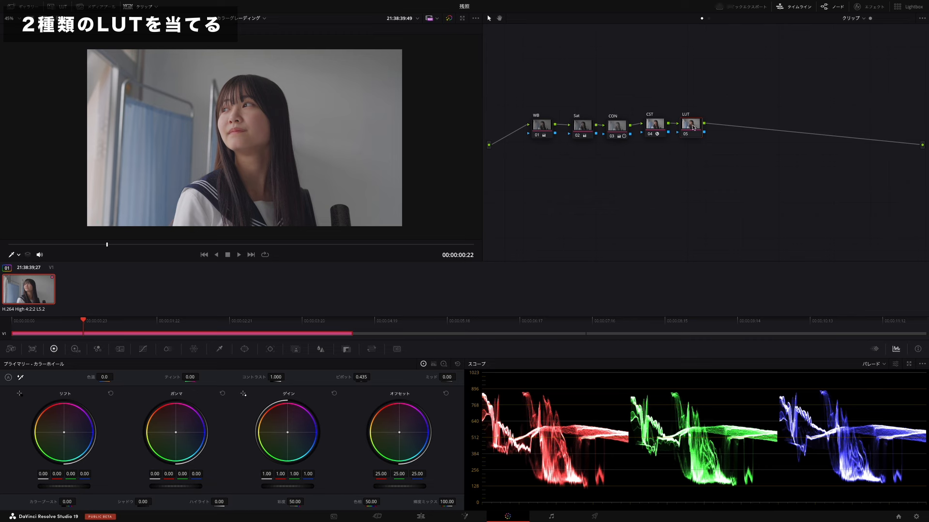
pyautogui.hotkey('alt', 'p')
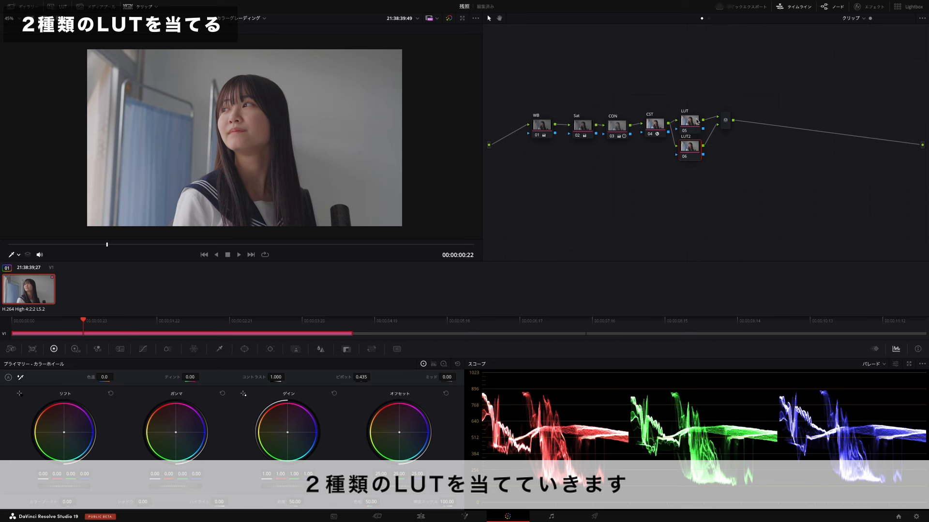
# - Move the LUT node away from LUT2 and apply the 03_SonyFX3 orebi_outside LUT from the SONY FX3 folder to it
pyautogui.moveTo(697, 128); pyautogui.dragTo(697, 106)
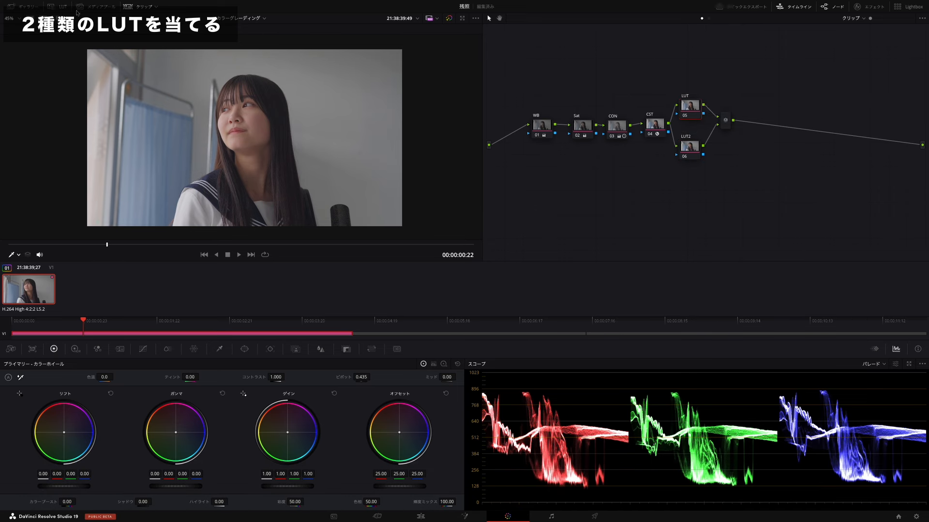
pyautogui.click(59, 7)
pyautogui.click(27, 244)
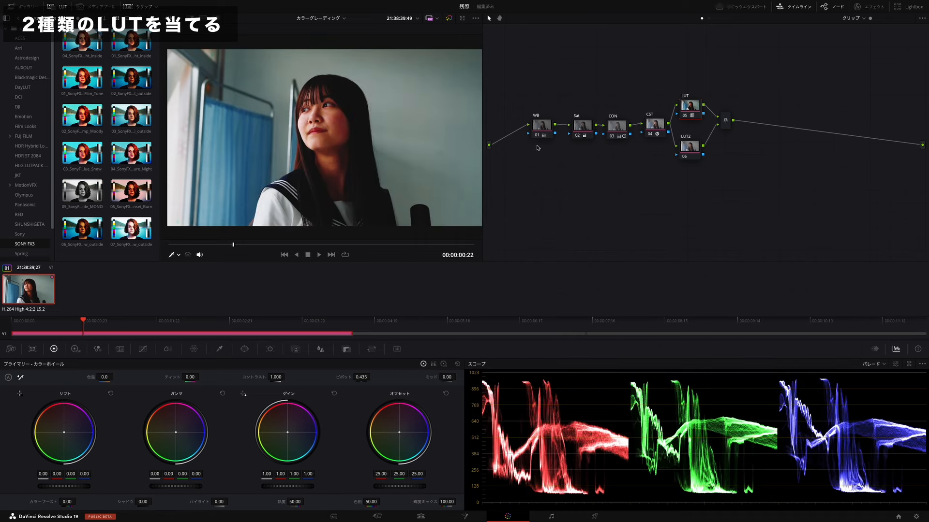
pyautogui.moveTo(687, 109); pyautogui.dragTo(687, 106)
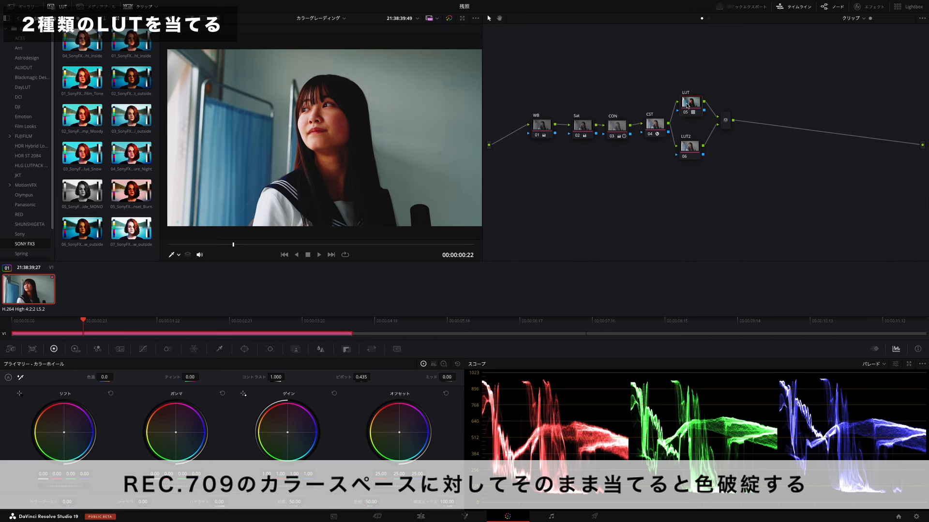
# - Set the LUT node's key output gain to 0.500
pyautogui.click(346, 349)
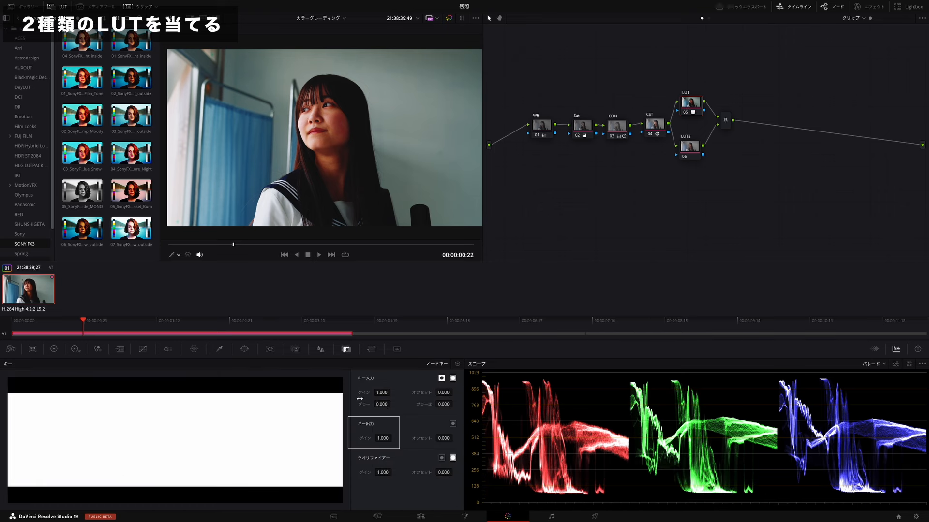
pyautogui.click(378, 439)
pyautogui.write('0.5')
pyautogui.press('Return')
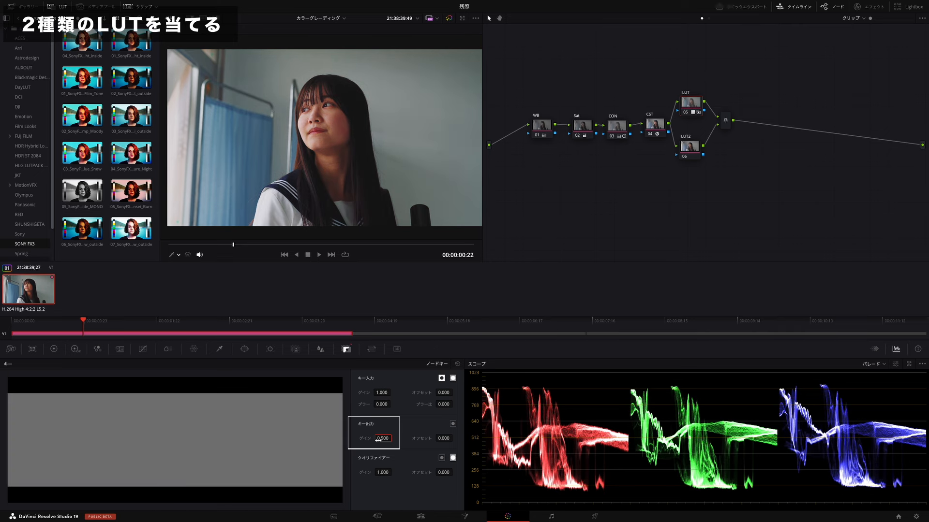
pyautogui.moveTo(689, 103); pyautogui.dragTo(689, 100)
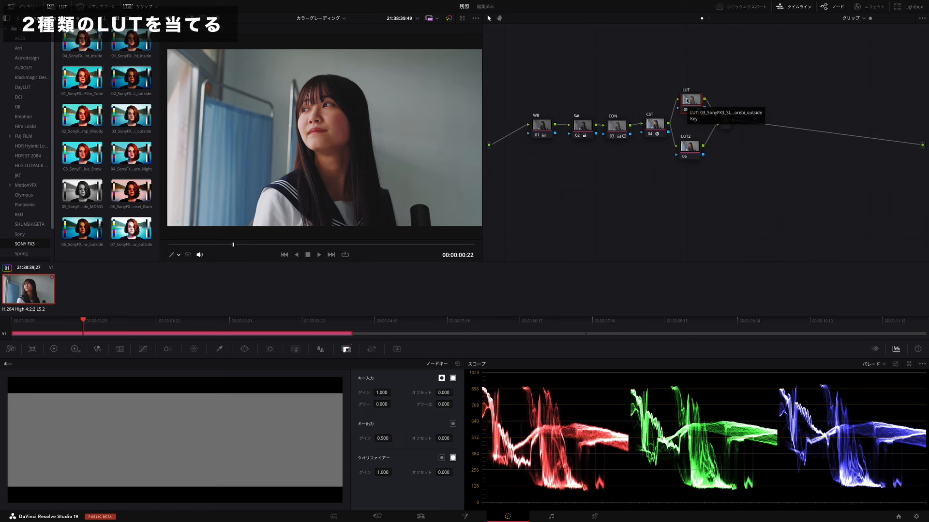
# - Compare the image with the LUT node disabled and enabled
pyautogui.press('super+d')
pyautogui.press('super+d')
pyautogui.press('super+d')
pyautogui.press('super+d')
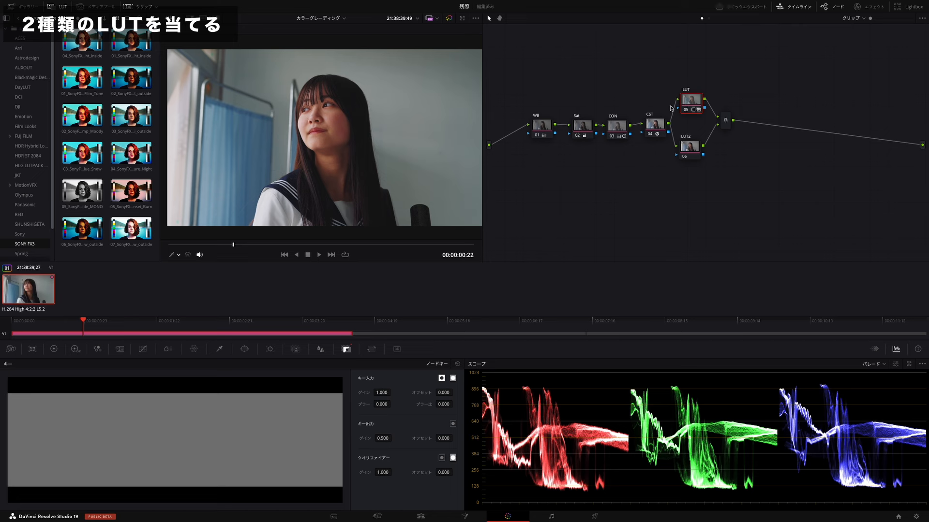
pyautogui.moveTo(690, 104); pyautogui.dragTo(691, 111)
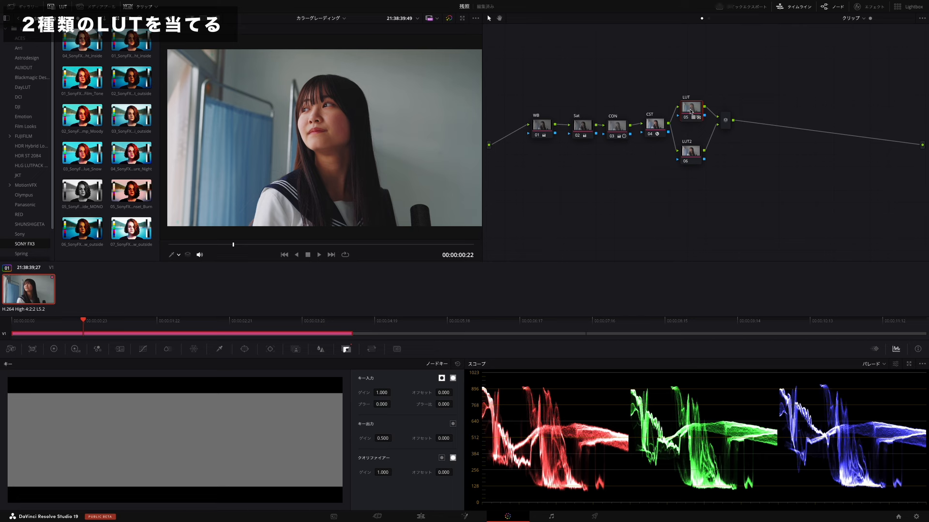
# - Disable the LUT node, review the CON node's primary color wheel settings, and re-enable the LUT node
pyautogui.hotkey('ctrl', 'd')
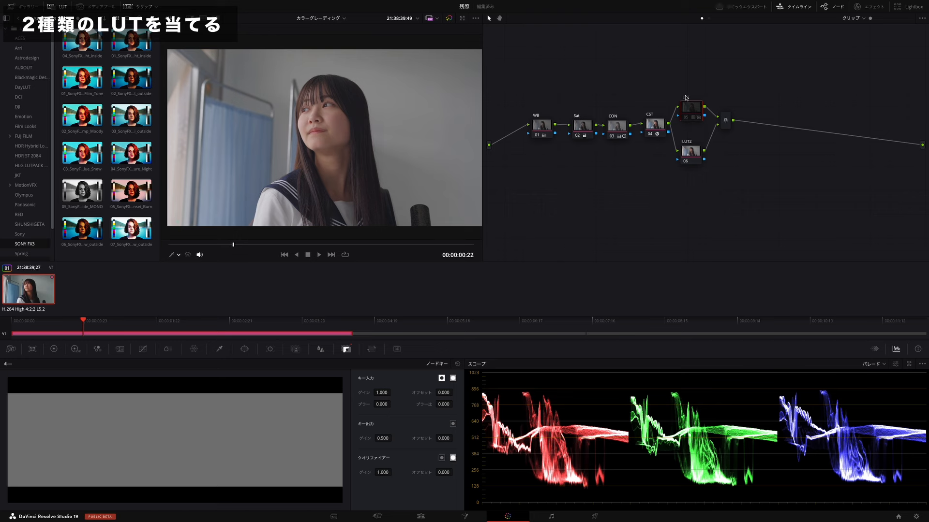
pyautogui.click(616, 125)
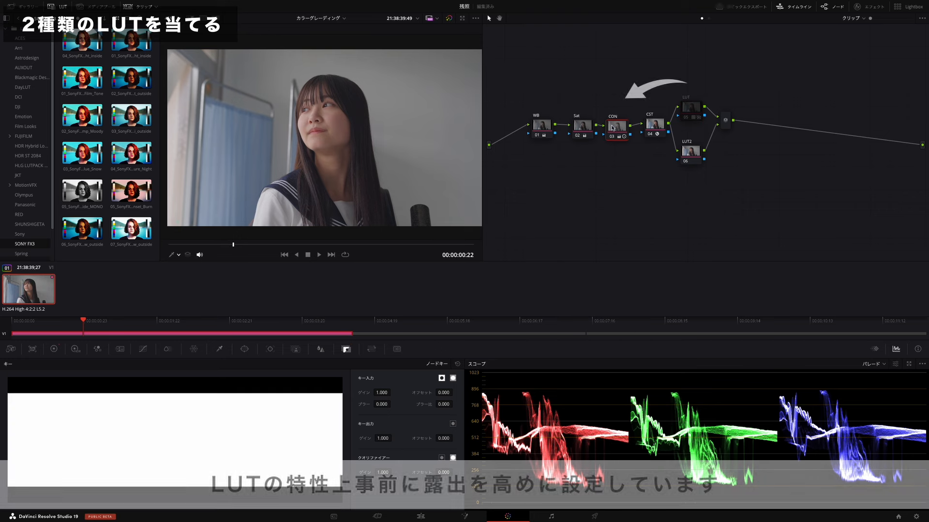
pyautogui.click(55, 349)
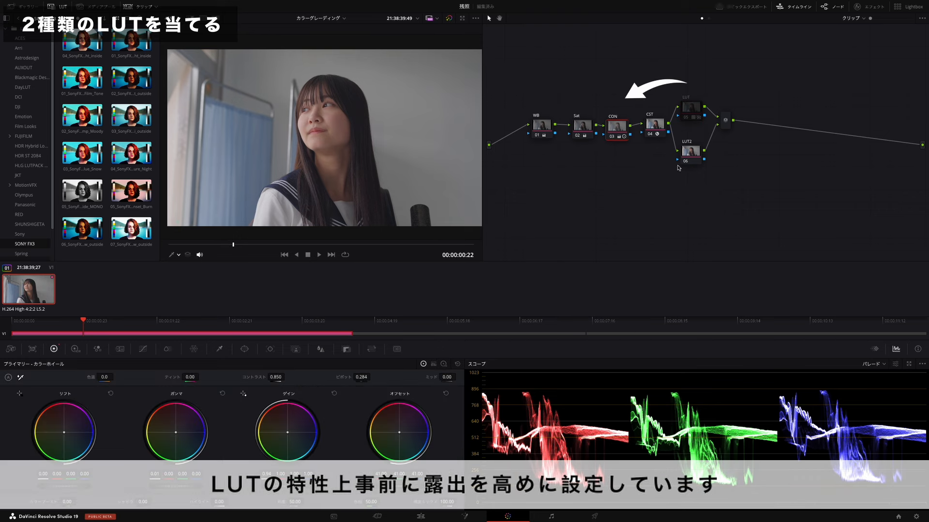
pyautogui.click(692, 107)
pyautogui.hotkey('ctrl', 'd')
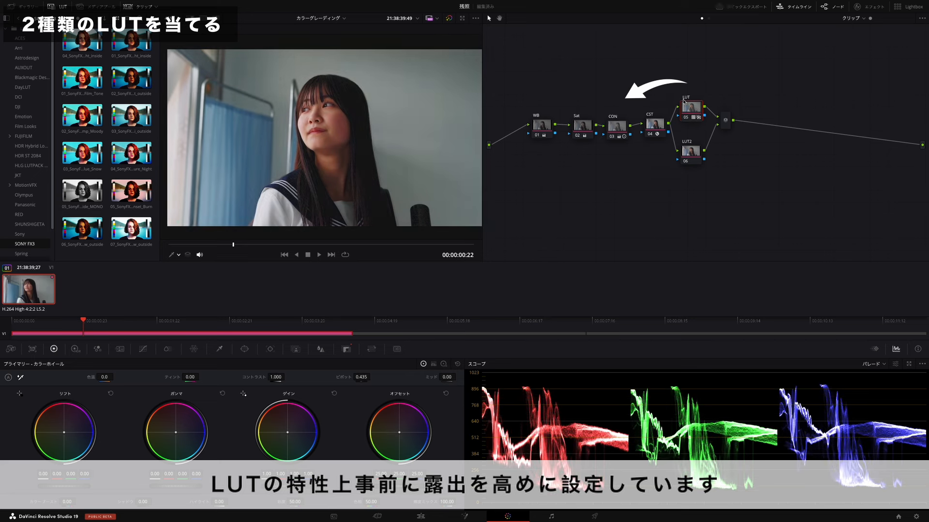
# - Compare the image with the CON node disabled and enabled while the LUT node is active
pyautogui.click(612, 117)
pyautogui.hotkey('ctrl', 'd')
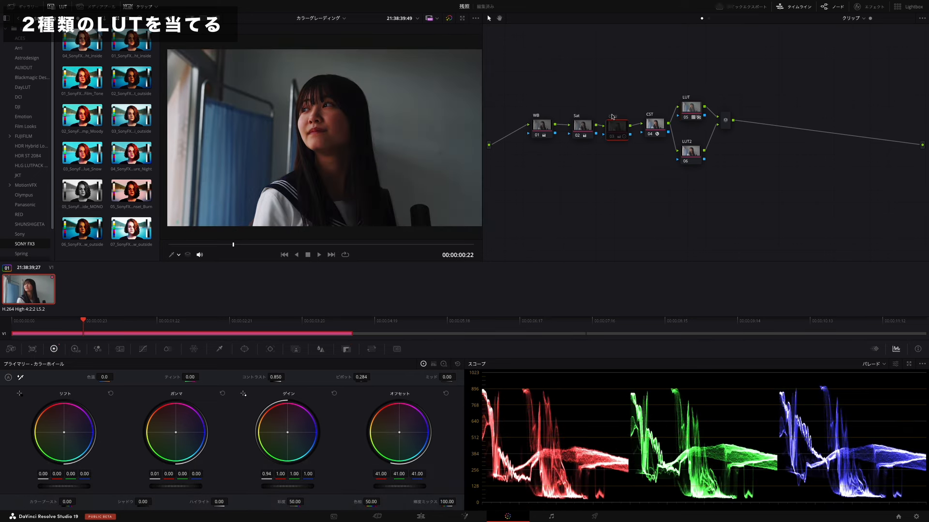
pyautogui.hotkey('ctrl', 'd')
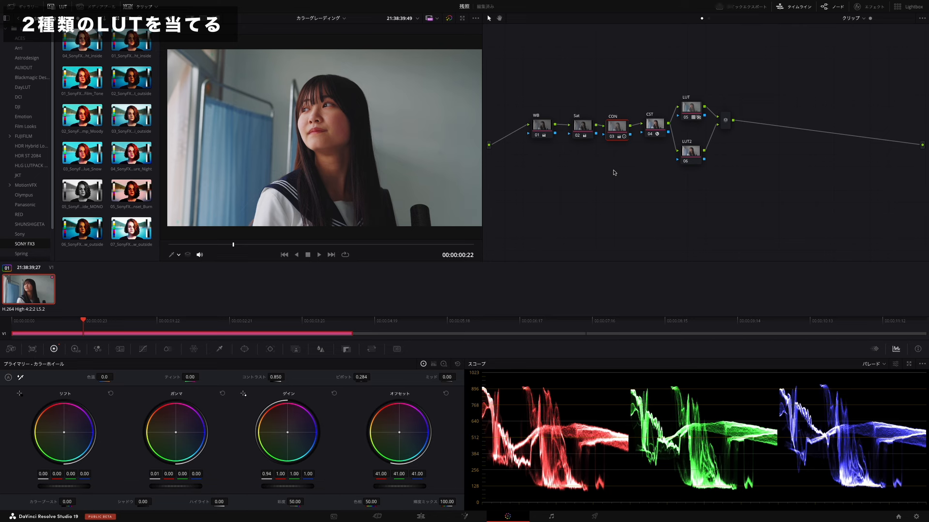
# - Apply the springblue_2.20240402_C4976 LUT from the Spring folder to the LUT2 node
pyautogui.click(695, 112)
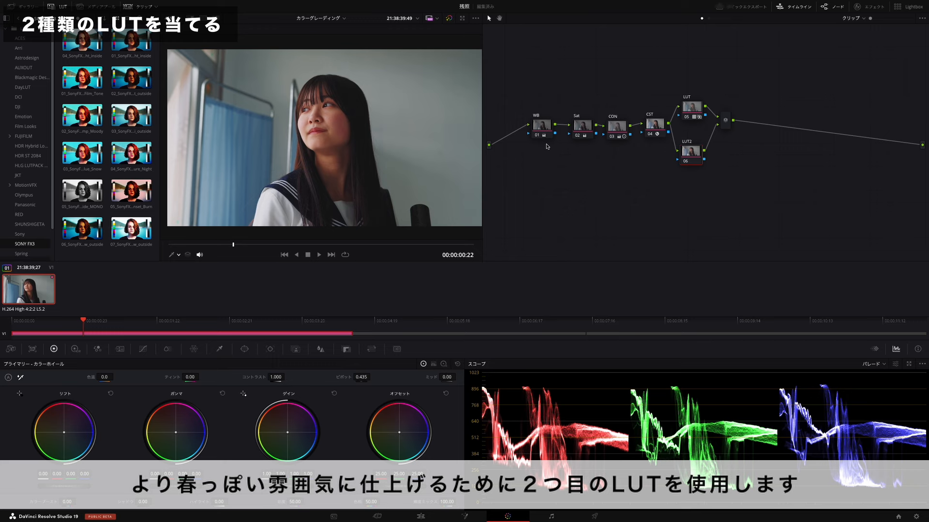
pyautogui.click(22, 253)
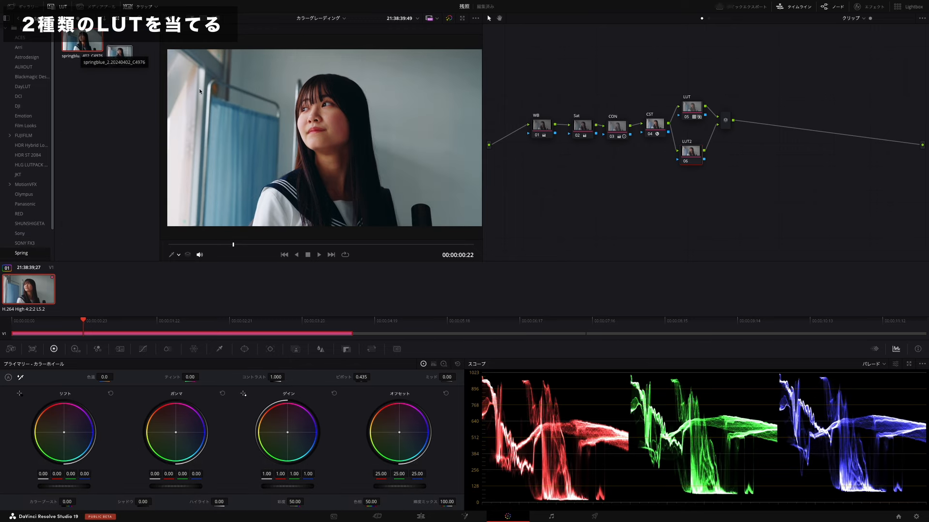
pyautogui.moveTo(82, 42); pyautogui.dragTo(693, 161)
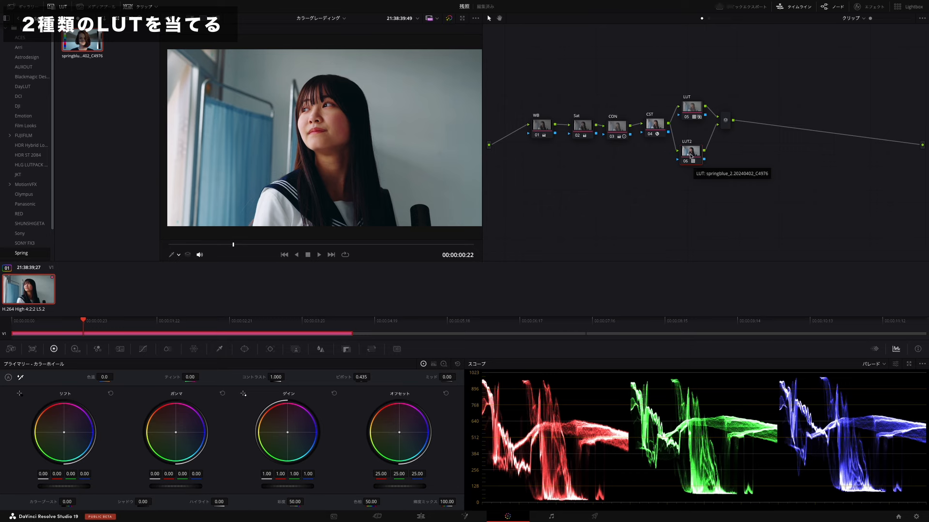
pyautogui.moveTo(691, 155); pyautogui.dragTo(695, 158)
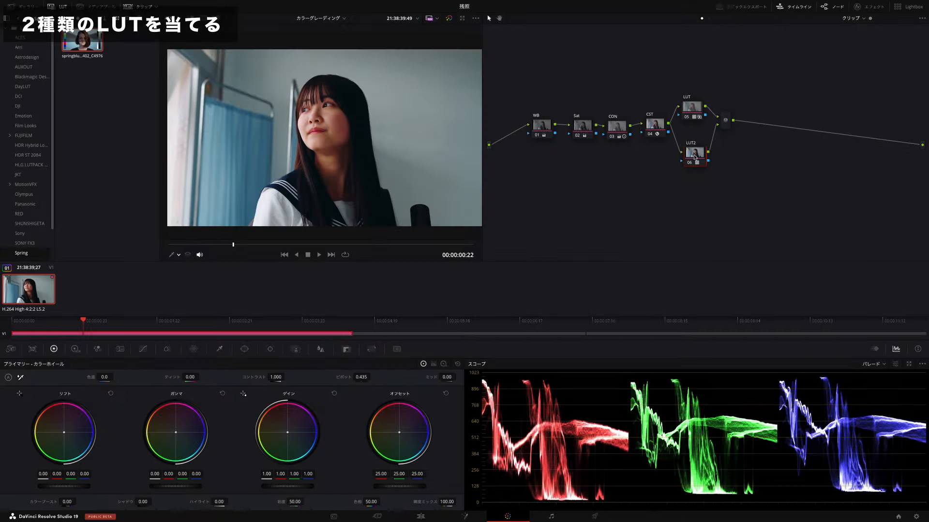
# - Lower the LUT2 node's key output gain to 0.303
pyautogui.click(346, 349)
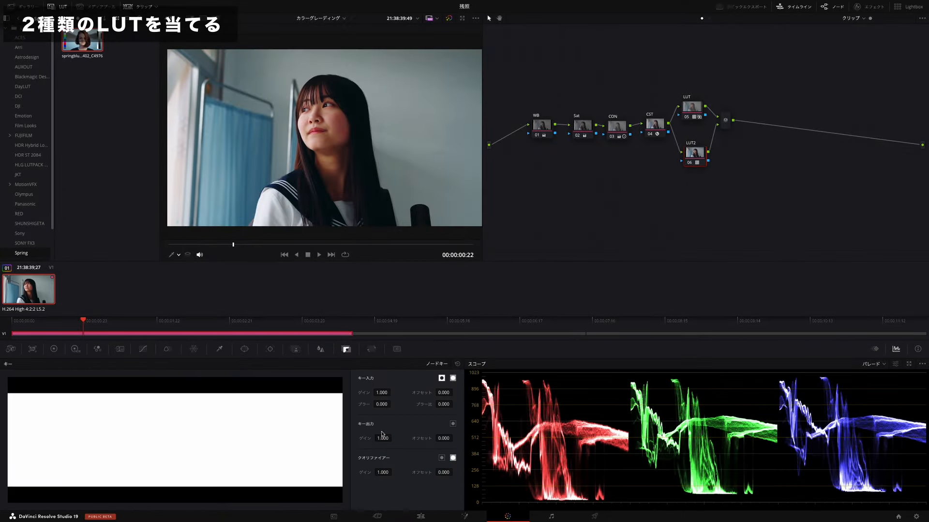
pyautogui.moveTo(383, 438)
pyautogui.mouseDown()
pyautogui.moveTo(349, 438)
pyautogui.moveTo(362, 438)
pyautogui.mouseUp()
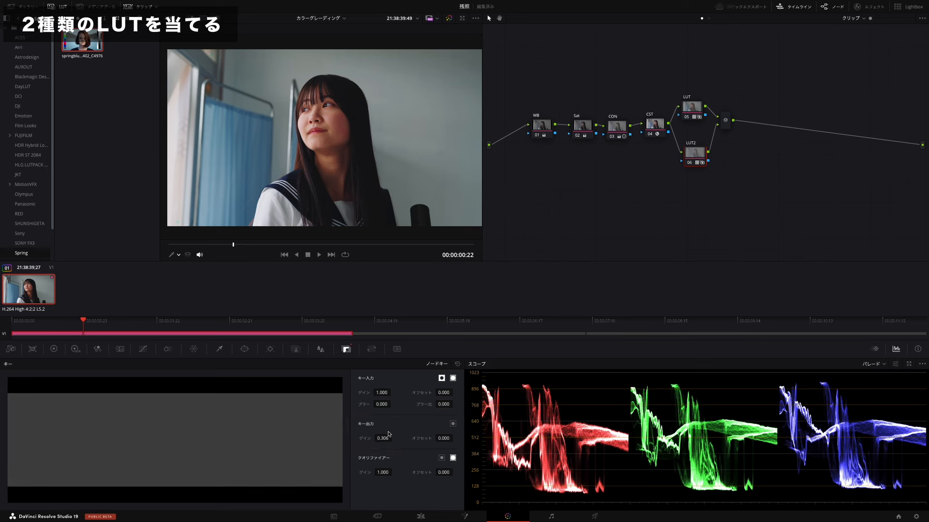
pyautogui.click(689, 163)
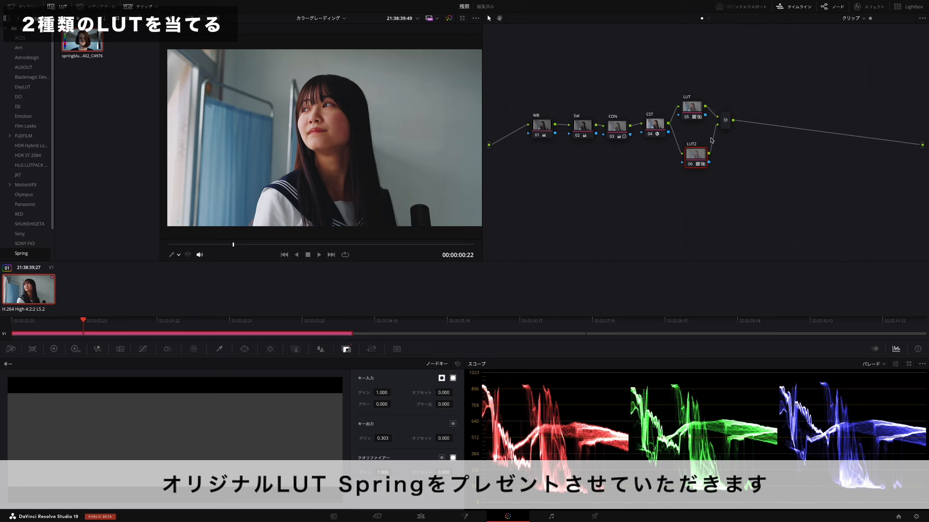
# - Add a serial node after the Parallel Mixer and label it curve
pyautogui.click(725, 122)
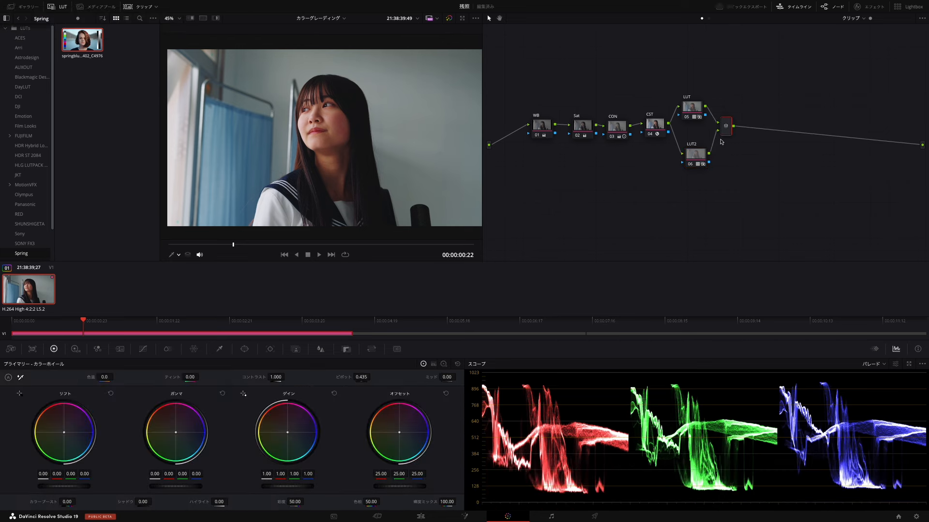
pyautogui.moveTo(724, 129); pyautogui.dragTo(726, 131)
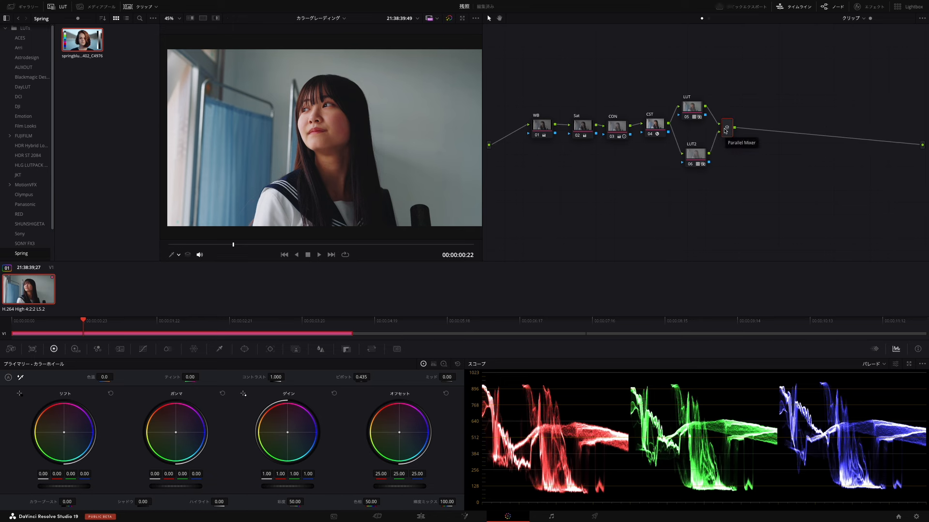
pyautogui.hotkey('alt', 's')
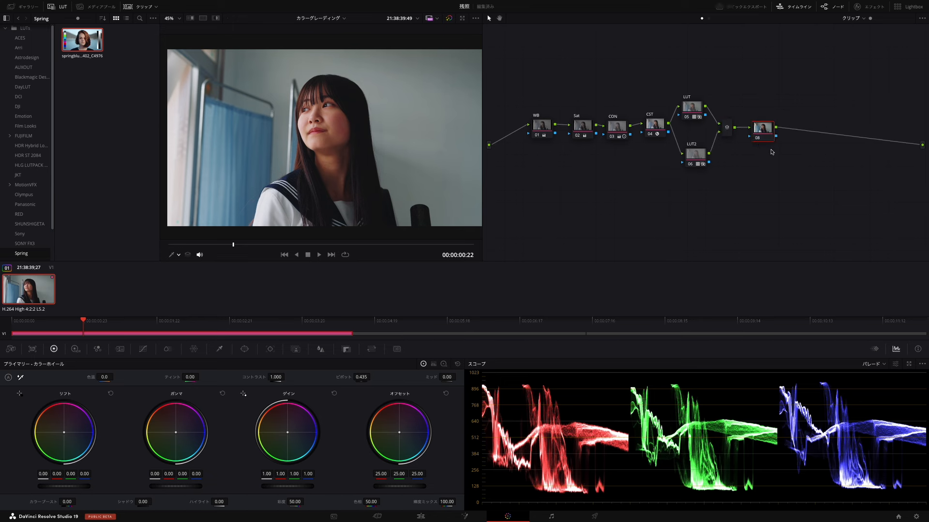
pyautogui.moveTo(766, 138); pyautogui.dragTo(762, 137)
pyautogui.doubleClick(762, 138)
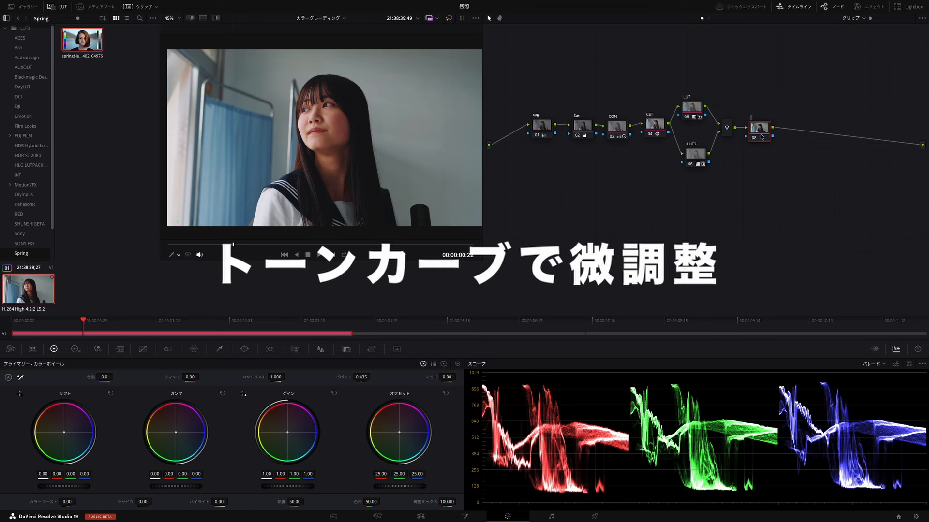
pyautogui.write('tone')
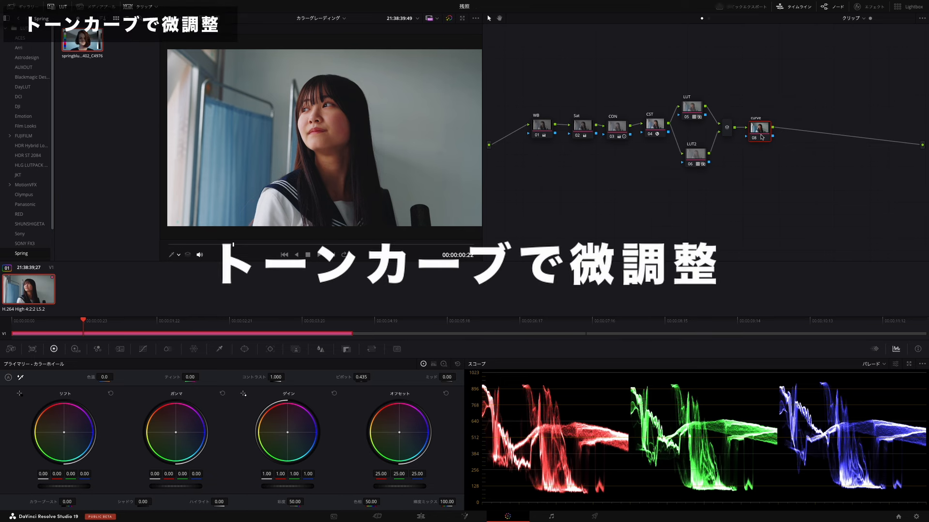
# - On the curve node's luma custom curve, lift the black point slightly, add control points along the line, and lower the white point slightly
pyautogui.click(143, 349)
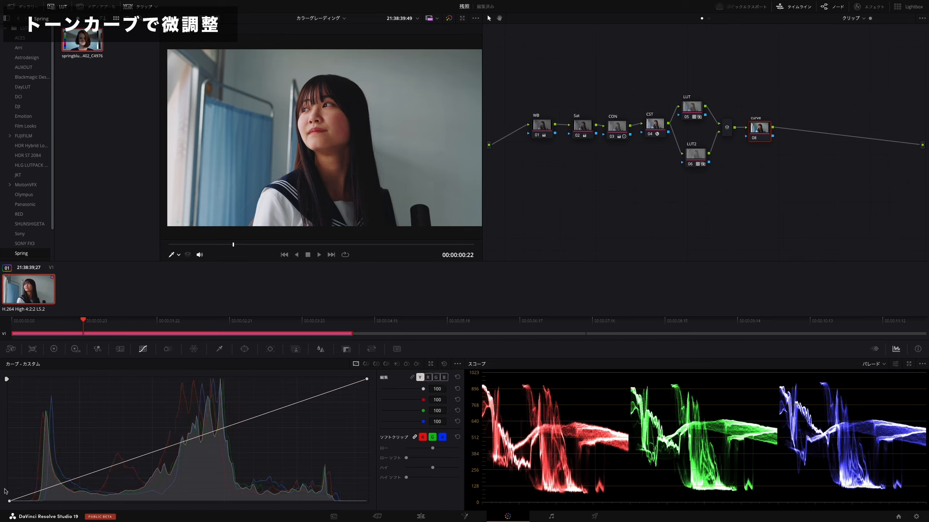
pyautogui.moveTo(9, 501); pyautogui.dragTo(6, 501)
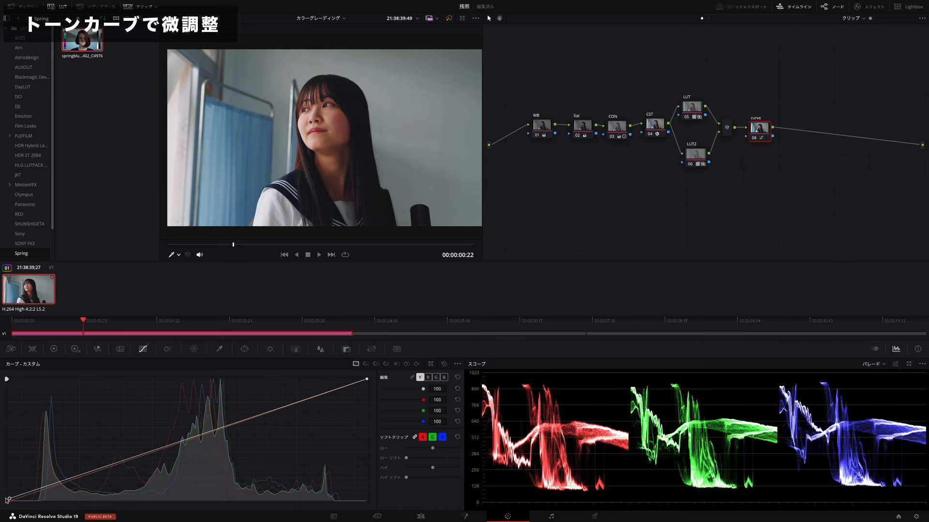
pyautogui.click(56, 482)
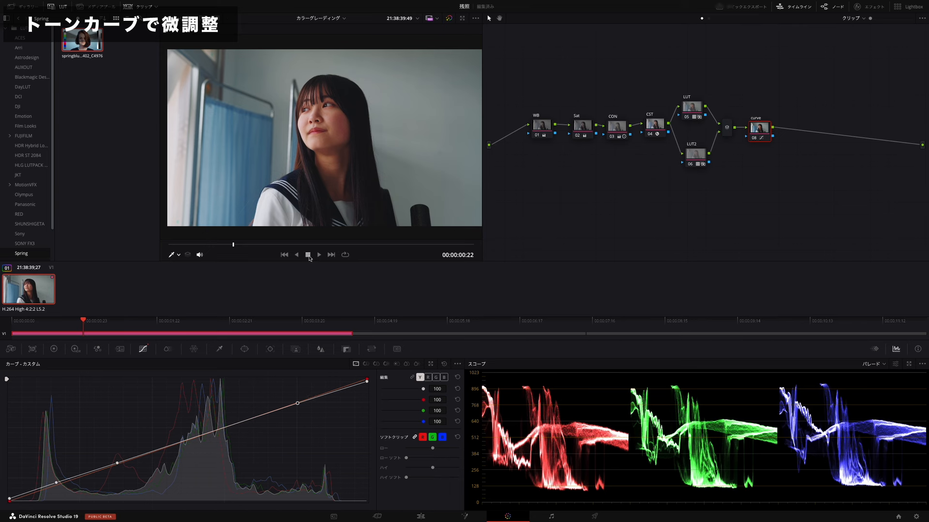
# - Compare the image with the curve node disabled and enabled
pyautogui.press('super+d')
pyautogui.press('super+d')
pyautogui.press('super+d')
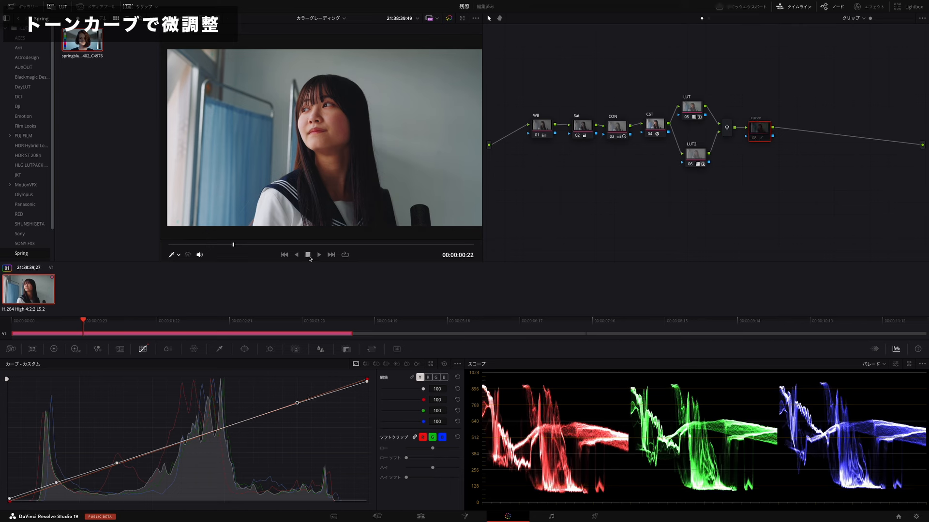
pyautogui.press('super+d')
pyautogui.press('super+d')
pyautogui.press('super+d')
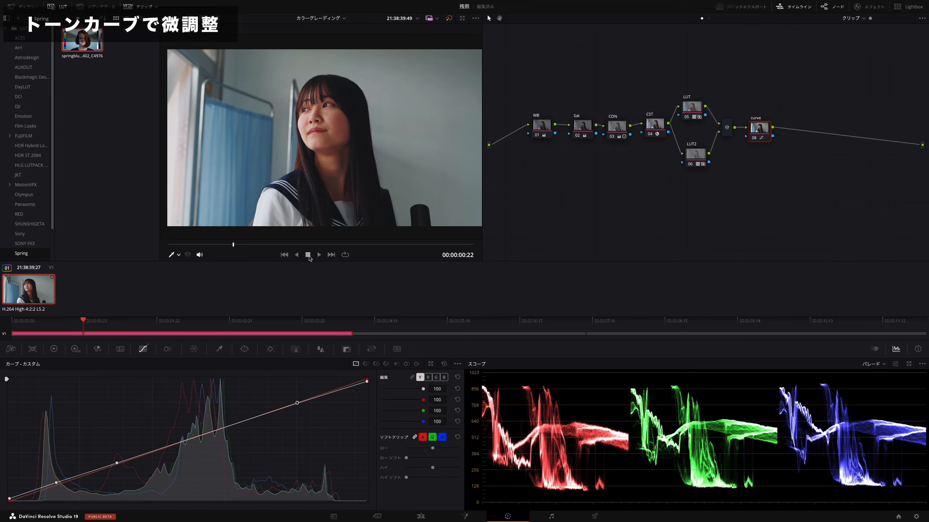
# - Add a parallel node beneath the curve node, label it Curve, and clean up the node graph layout
pyautogui.hotkey('alt', 'l')
pyautogui.rightClick(820, 173)
pyautogui.click(840, 257)
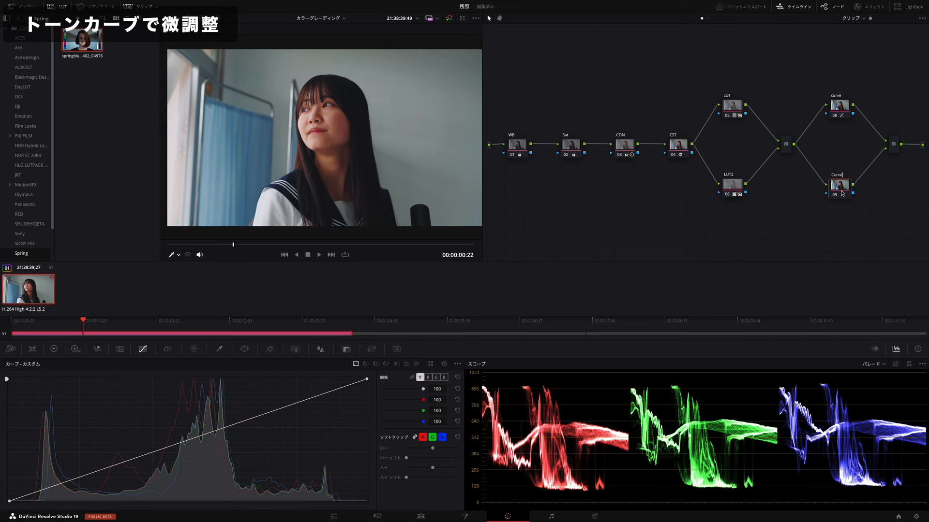
pyautogui.press('Return')
# - On the second Curve node's blue channel curve, lift the shadows slightly, anchor the midtones, and lower the highlights slightly
pyautogui.click(435, 377)
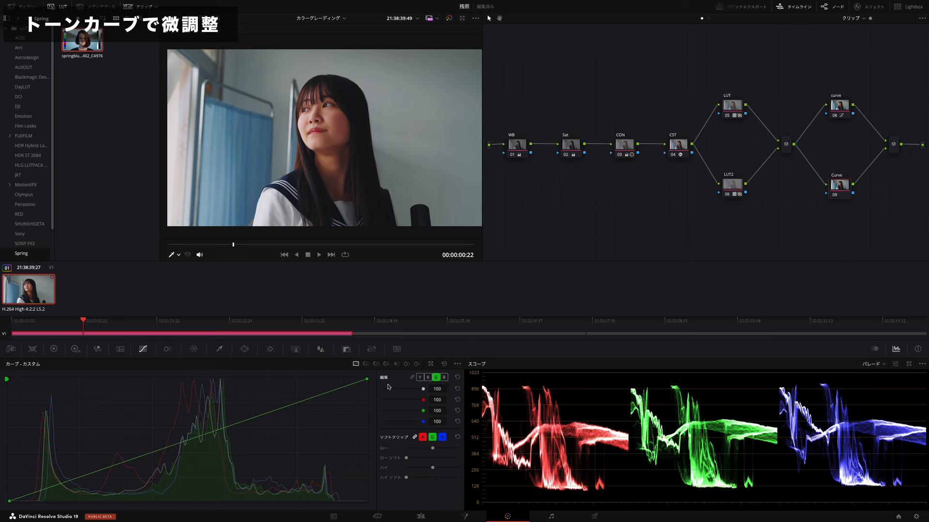
pyautogui.click(444, 378)
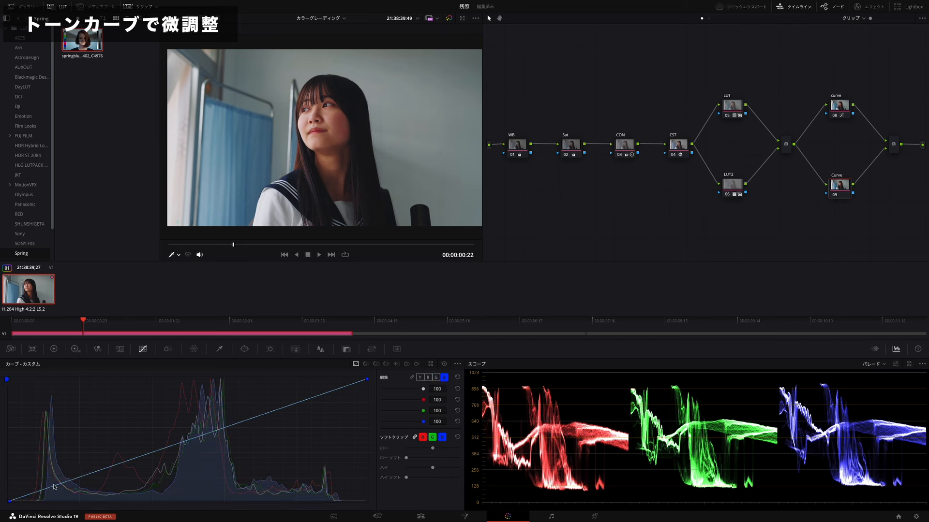
pyautogui.click(22, 496)
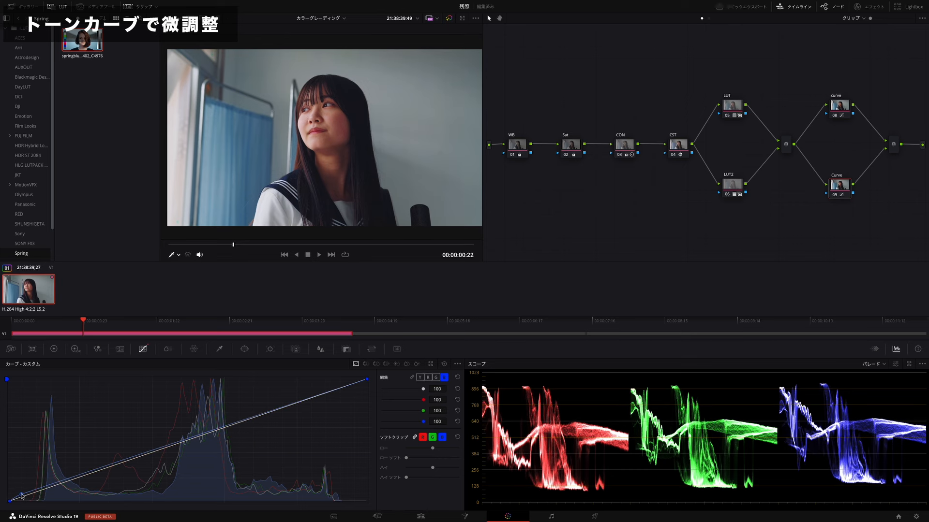
pyautogui.click(185, 443)
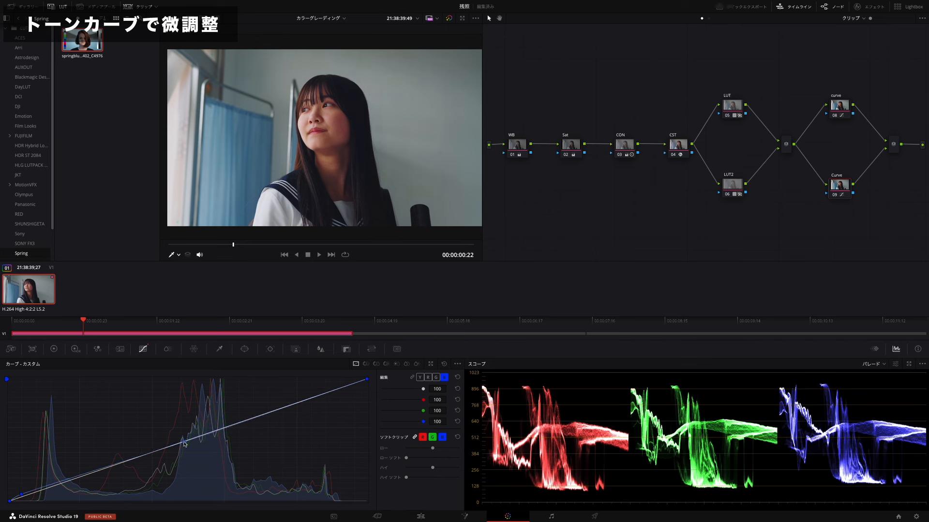
pyautogui.click(306, 404)
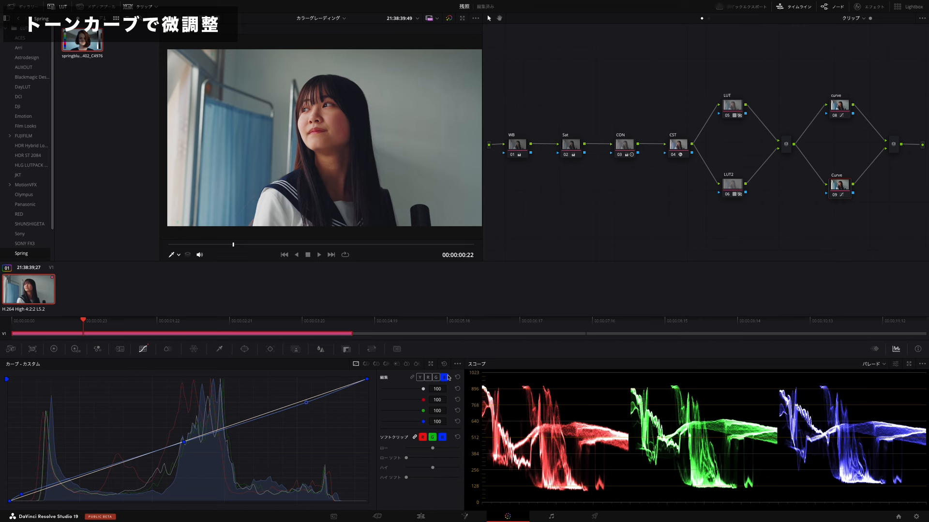
# - Raise the midtones slightly on the green channel curve and compare the image with the node disabled and enabled
pyautogui.click(436, 377)
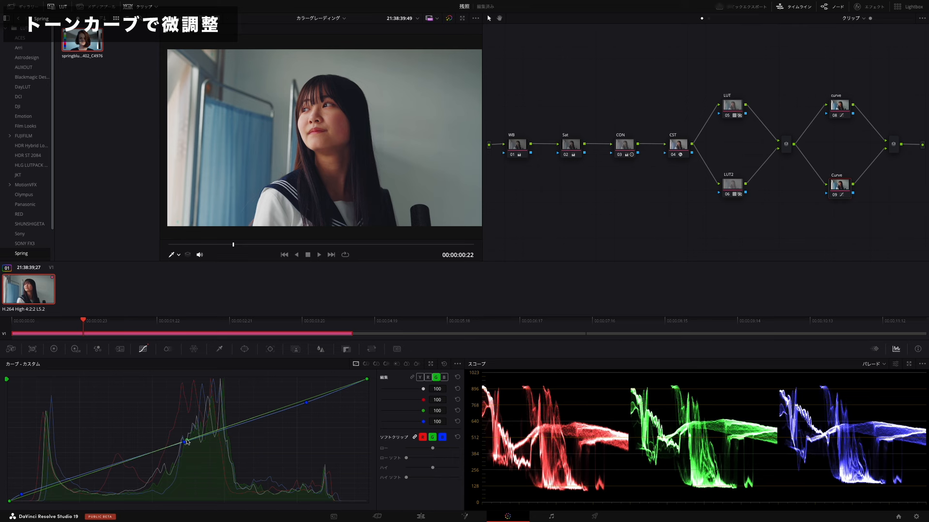
pyautogui.click(187, 440)
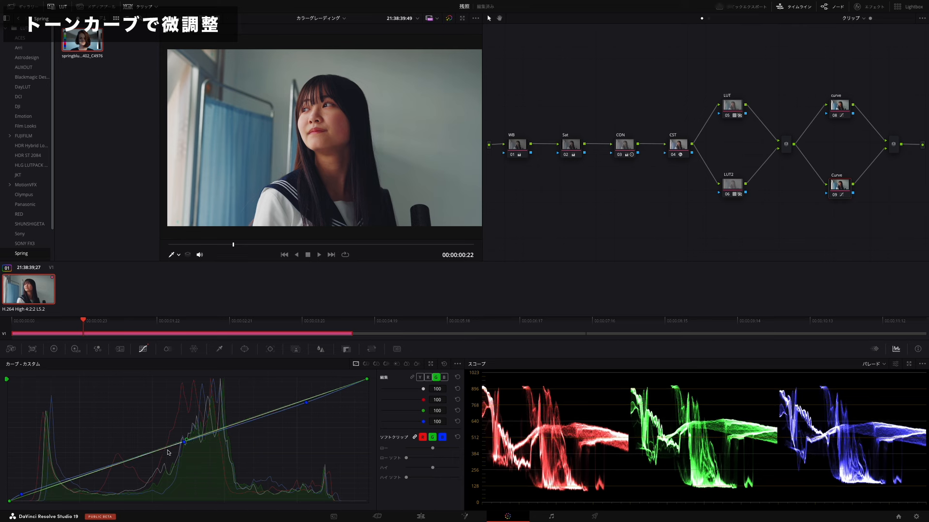
pyautogui.hotkey('ctrl', 'd')
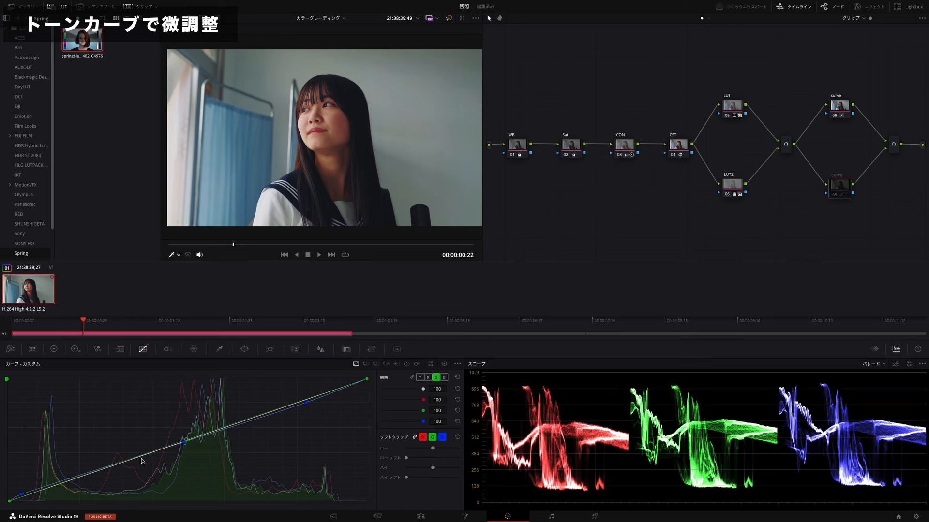
pyautogui.hotkey('ctrl', 'd')
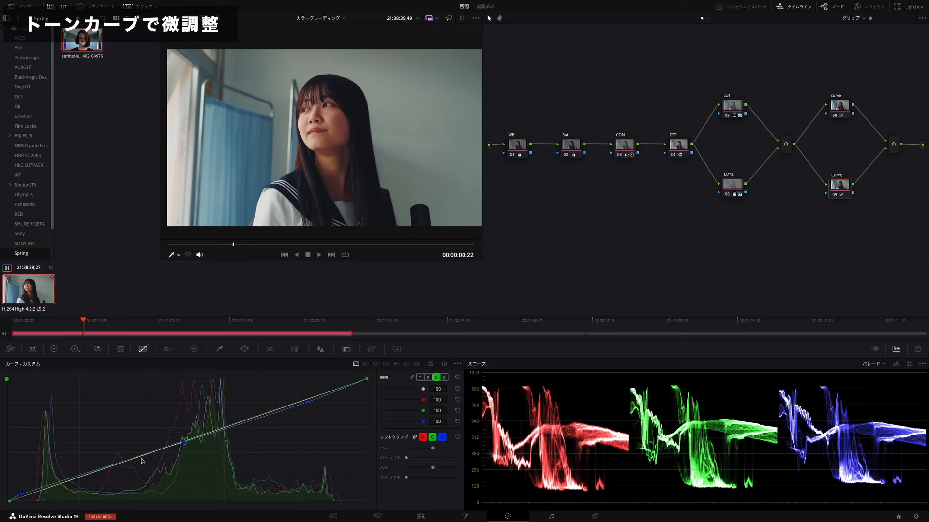
pyautogui.scroll(-5, 406, 169)
pyautogui.scroll(4, 405, 169)
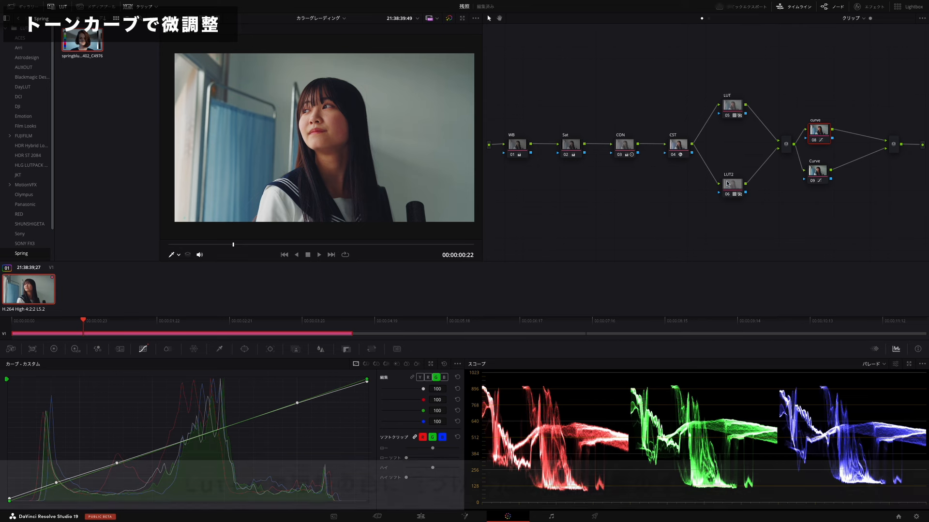
# - Tighten the layout of the LUT nodes and last Parallel Mixer, and add another parallel node labelled SKN
pyautogui.moveTo(727, 183); pyautogui.dragTo(728, 164)
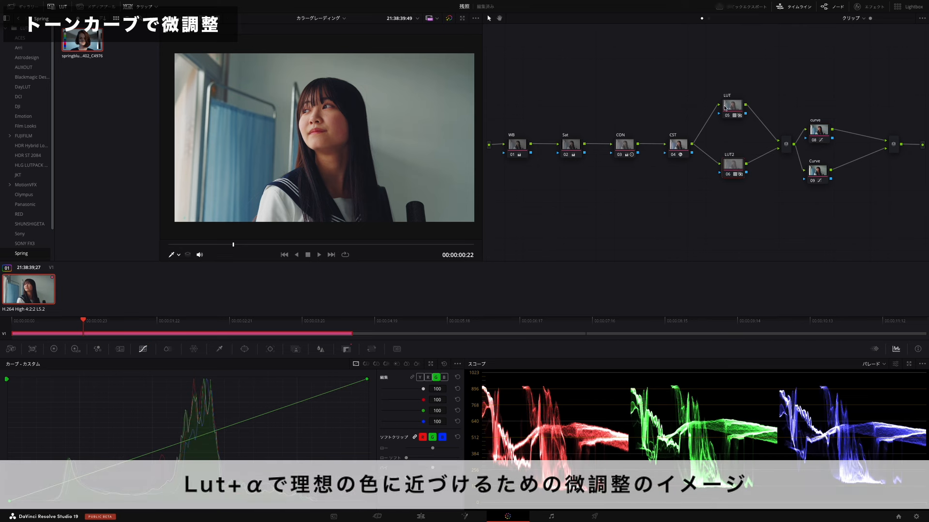
pyautogui.moveTo(730, 106); pyautogui.dragTo(739, 127)
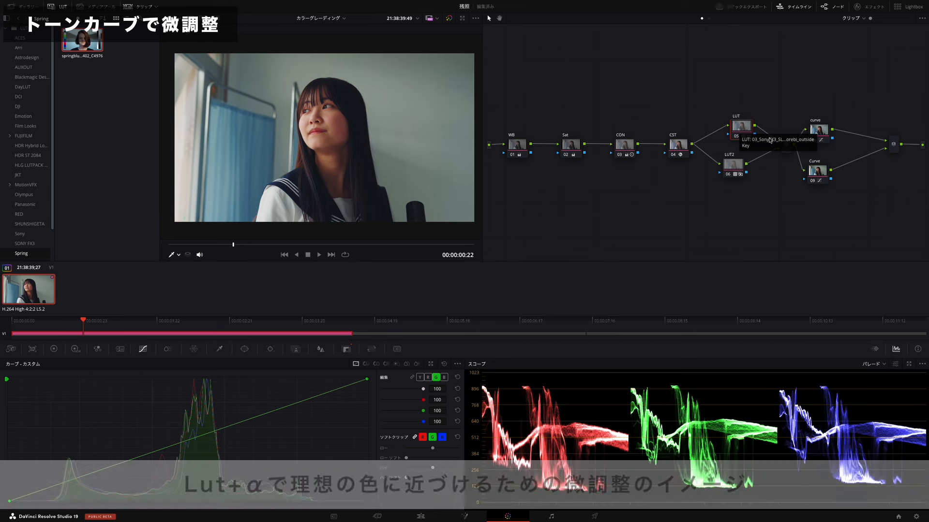
pyautogui.click(881, 150)
pyautogui.hotkey('alt', 'p')
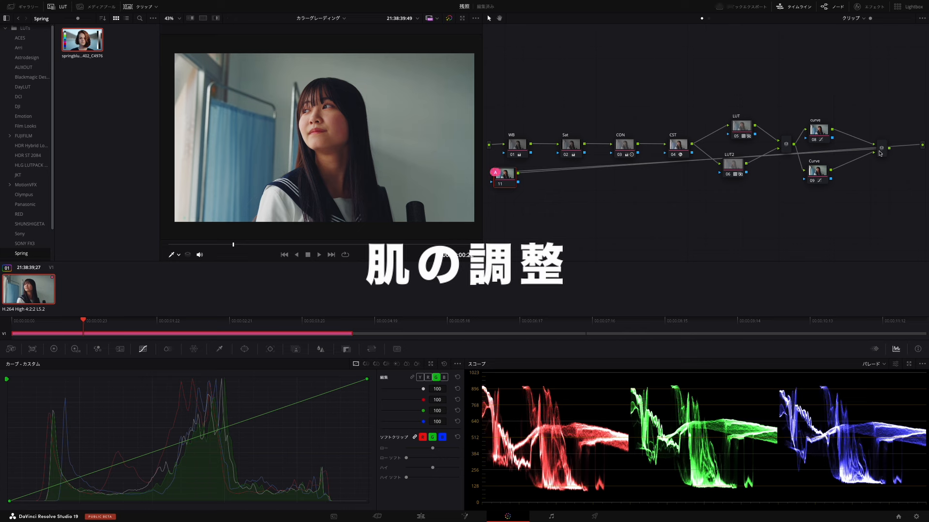
pyautogui.write('SKN')
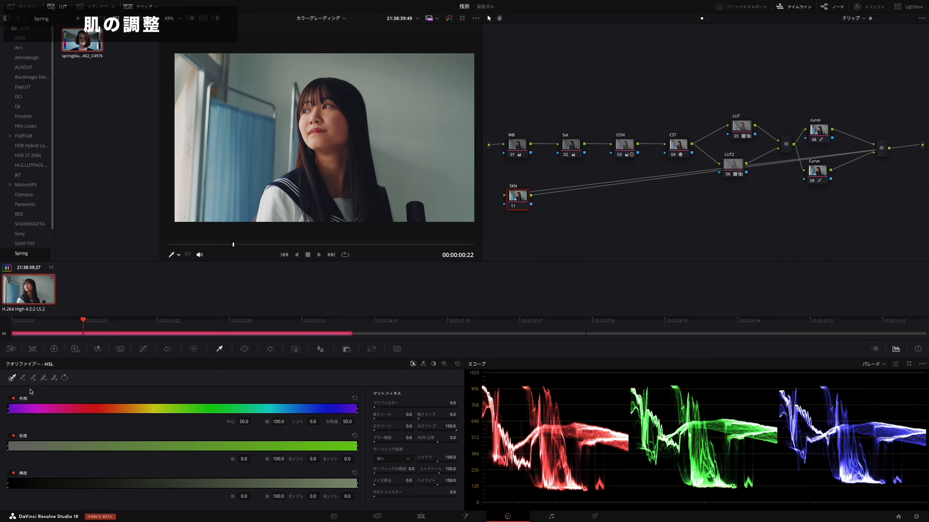
# - Sample the facial skin with the HSL qualifier on the SKN node and preview the selected range with Highlight
pyautogui.click(334, 141)
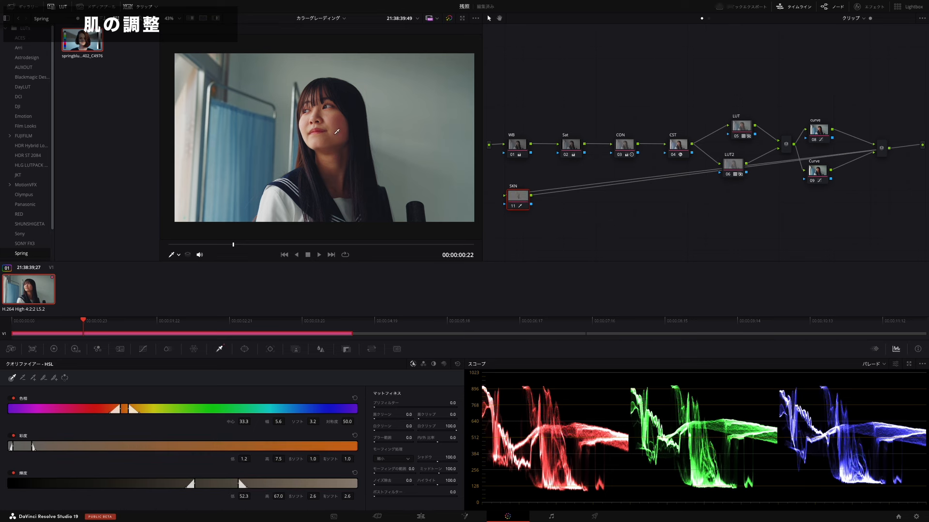
pyautogui.hotkey('shift', 'h')
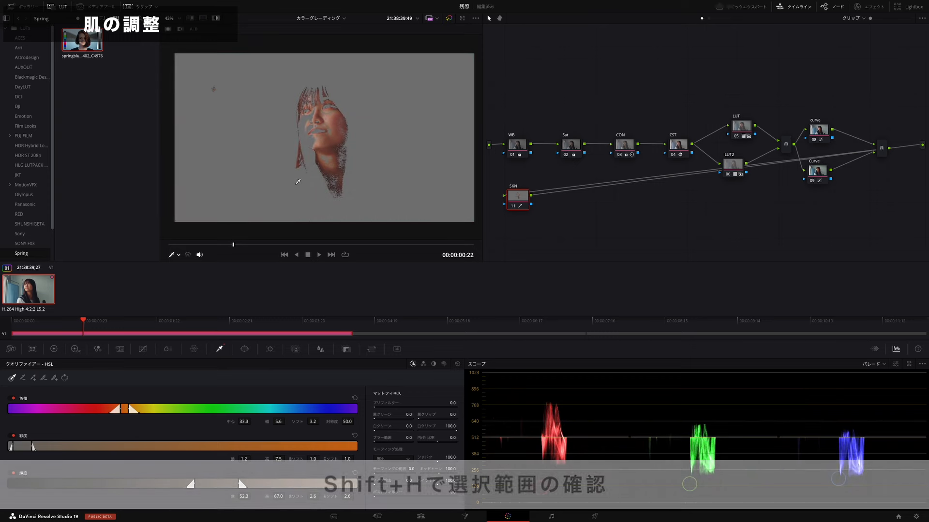
pyautogui.hotkey('shift', 'h')
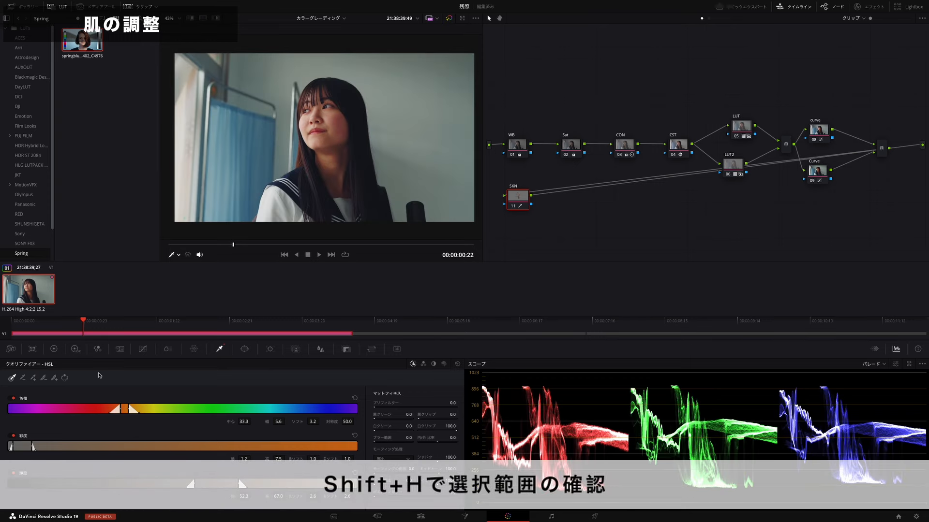
# - Switch the SKN node's qualifier to 3D mode, draw a skin stroke from neck to cheek, and highlight the selection
pyautogui.click(434, 365)
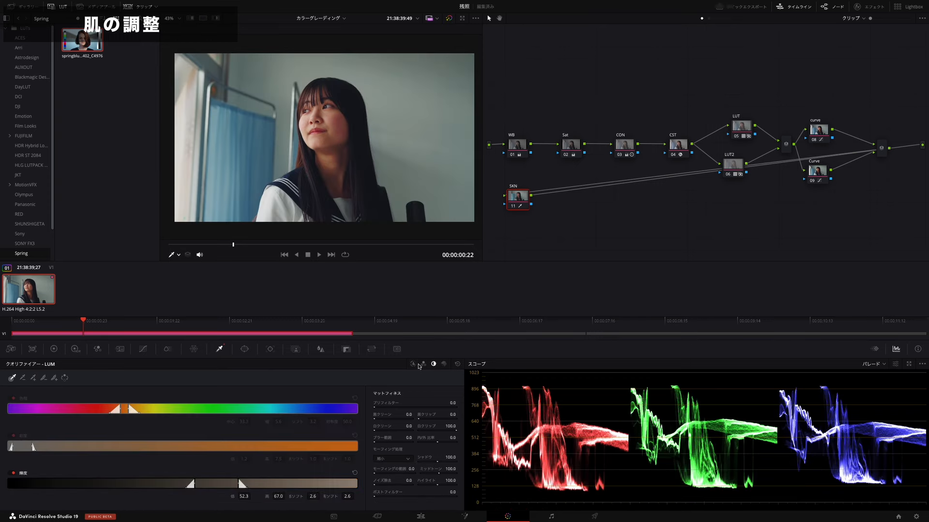
pyautogui.click(423, 365)
pyautogui.click(414, 364)
pyautogui.click(443, 364)
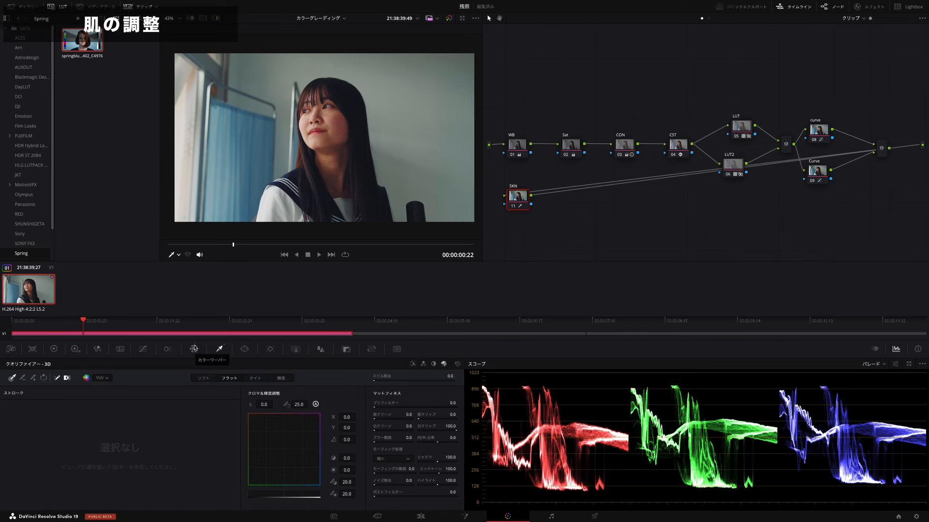
pyautogui.moveTo(336, 167)
pyautogui.mouseDown()
pyautogui.moveTo(335, 120)
pyautogui.moveTo(305, 118)
pyautogui.mouseUp()
pyautogui.scroll(5, 333, 147)
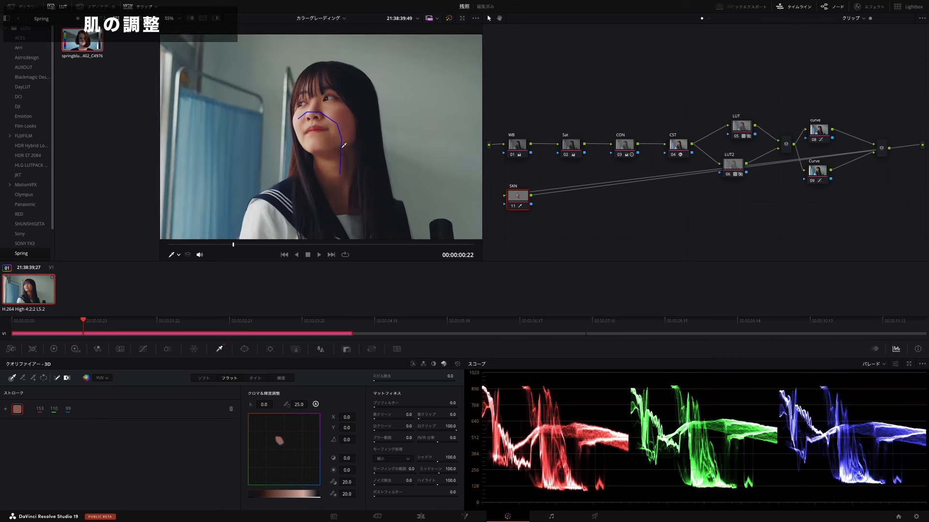
pyautogui.hotkey('shift', 'h')
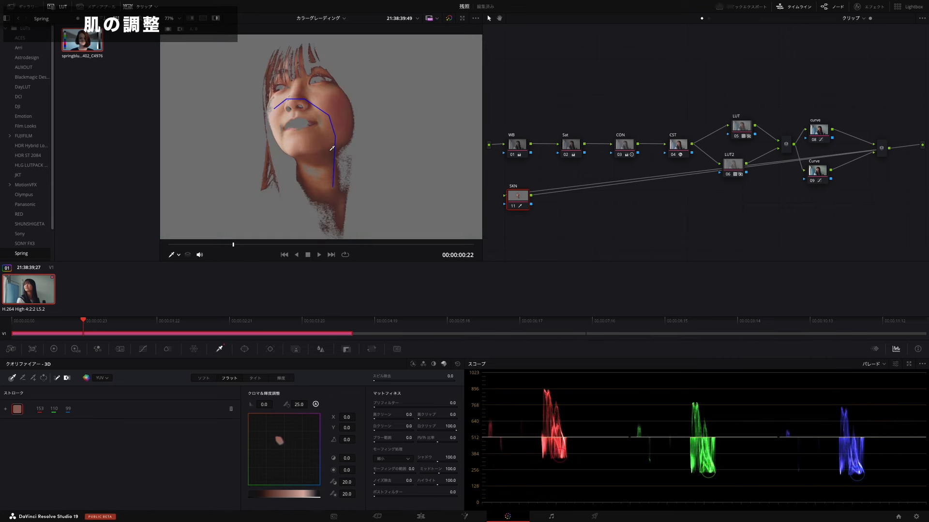
# - Extend the 3D qualifier selection with additional strokes over the neck, cheeks and remaining facial skin
pyautogui.click(33, 379)
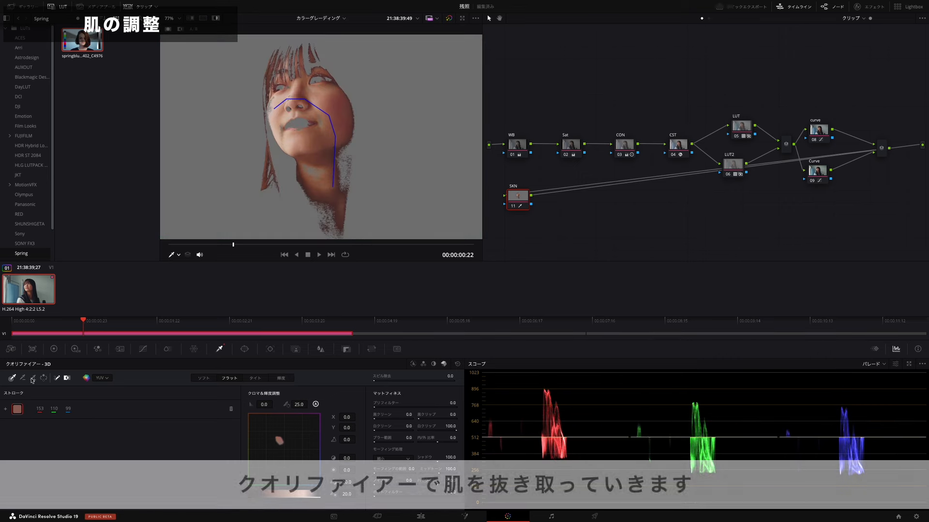
pyautogui.moveTo(319, 199)
pyautogui.mouseDown()
pyautogui.moveTo(320, 174)
pyautogui.moveTo(345, 162)
pyautogui.mouseUp()
pyautogui.scroll(-1, 300, 125)
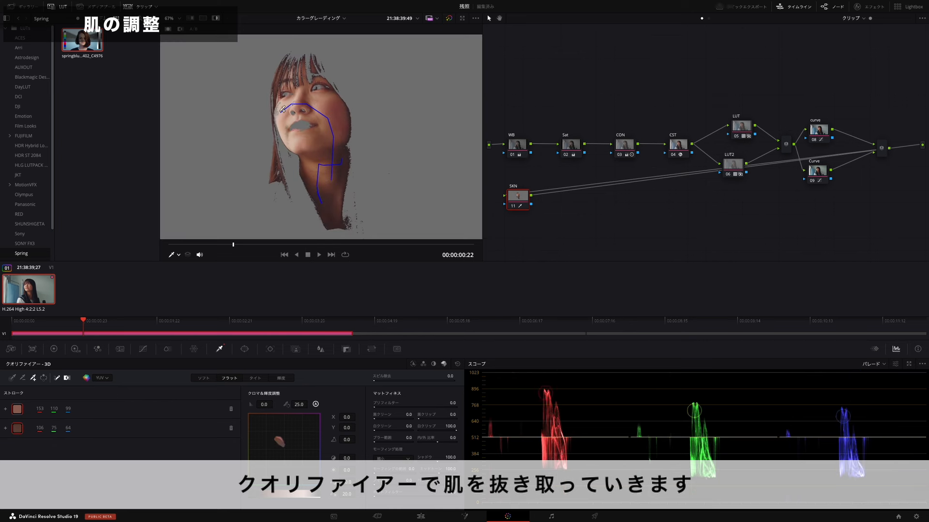
pyautogui.moveTo(277, 113); pyautogui.dragTo(289, 126)
pyautogui.moveTo(331, 160); pyautogui.dragTo(349, 168)
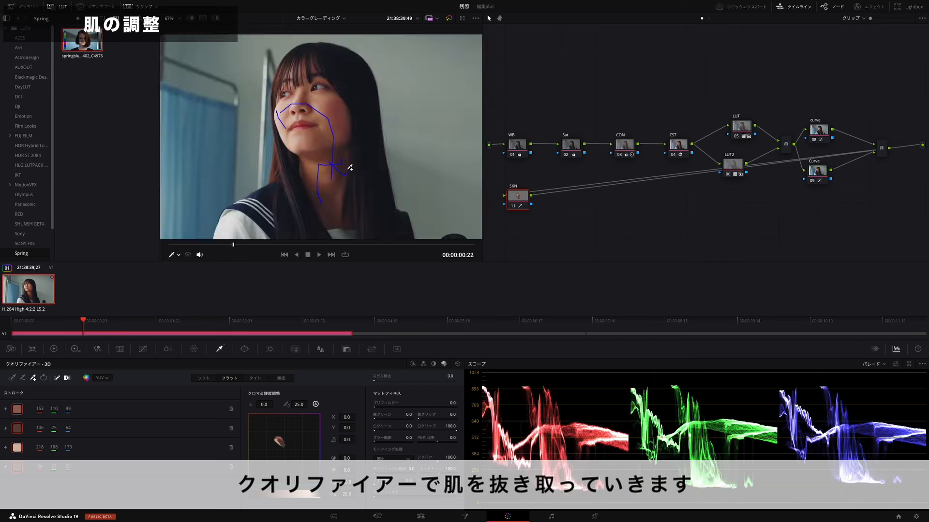
pyautogui.moveTo(332, 195)
pyautogui.mouseDown()
pyautogui.moveTo(319, 115)
pyautogui.moveTo(335, 103)
pyautogui.moveTo(296, 105)
pyautogui.moveTo(283, 116)
pyautogui.moveTo(331, 69)
pyautogui.mouseUp()
pyautogui.scroll(5, 308, 111)
pyautogui.moveTo(321, 163)
pyautogui.mouseDown()
pyautogui.moveTo(312, 158)
pyautogui.moveTo(349, 163)
pyautogui.mouseUp()
pyautogui.scroll(-5, 314, 158)
pyautogui.scroll(-4, 348, 162)
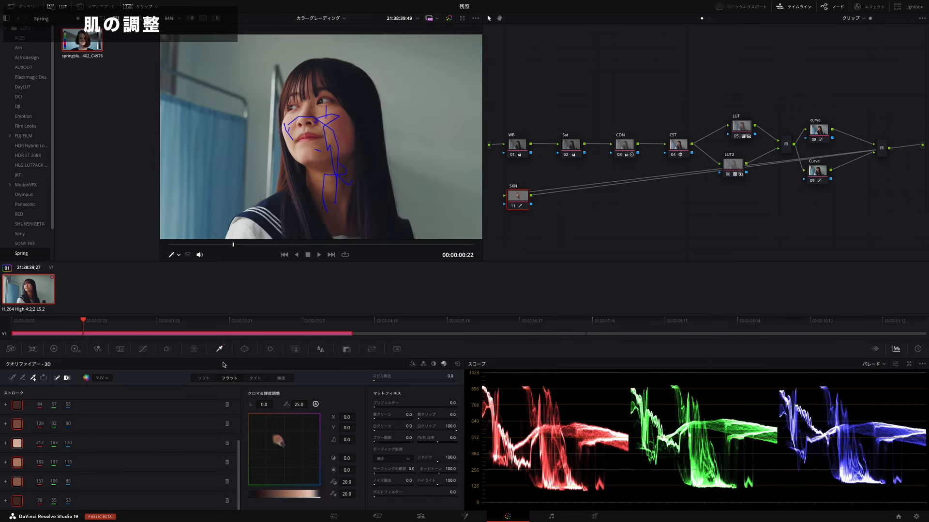
# - Add a circular window around the face and neck, rotated about -20.65 with aspect about 26.09 and size about 39.47
pyautogui.click(244, 349)
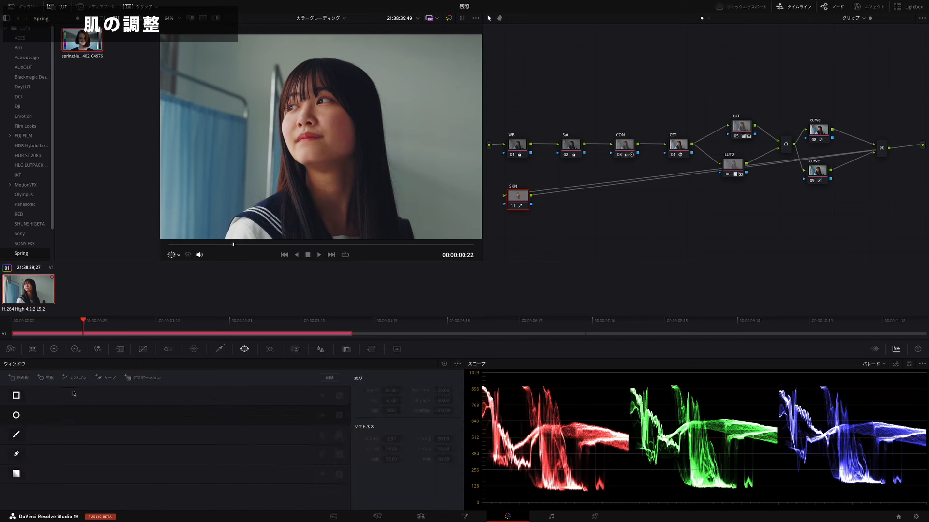
pyautogui.click(16, 415)
pyautogui.moveTo(316, 167); pyautogui.dragTo(325, 196)
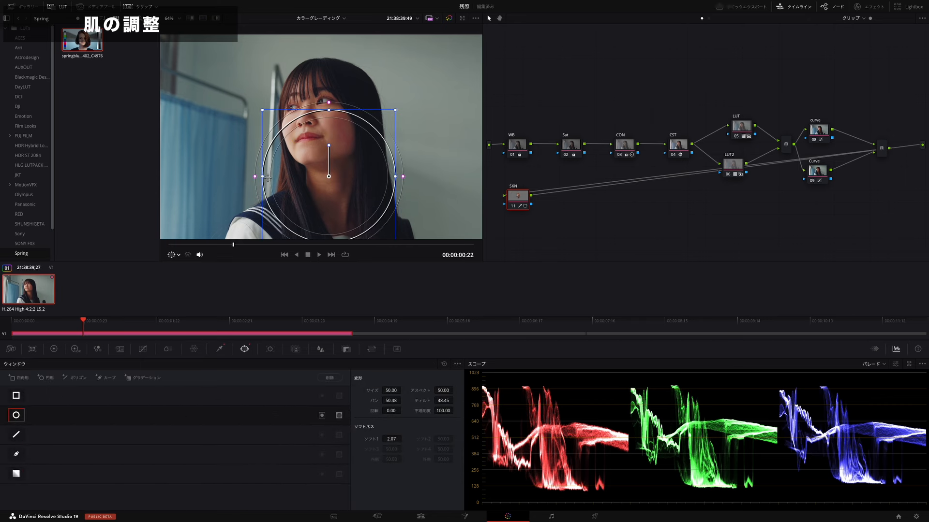
pyautogui.moveTo(263, 177); pyautogui.dragTo(277, 178)
pyautogui.moveTo(328, 145); pyautogui.dragTo(318, 148)
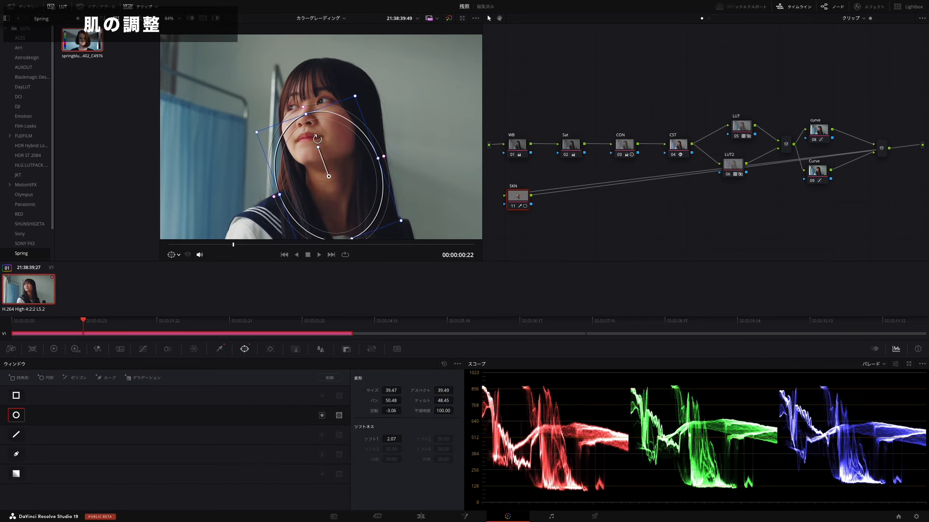
pyautogui.moveTo(306, 116); pyautogui.dragTo(294, 82)
pyautogui.moveTo(320, 167); pyautogui.dragTo(322, 147)
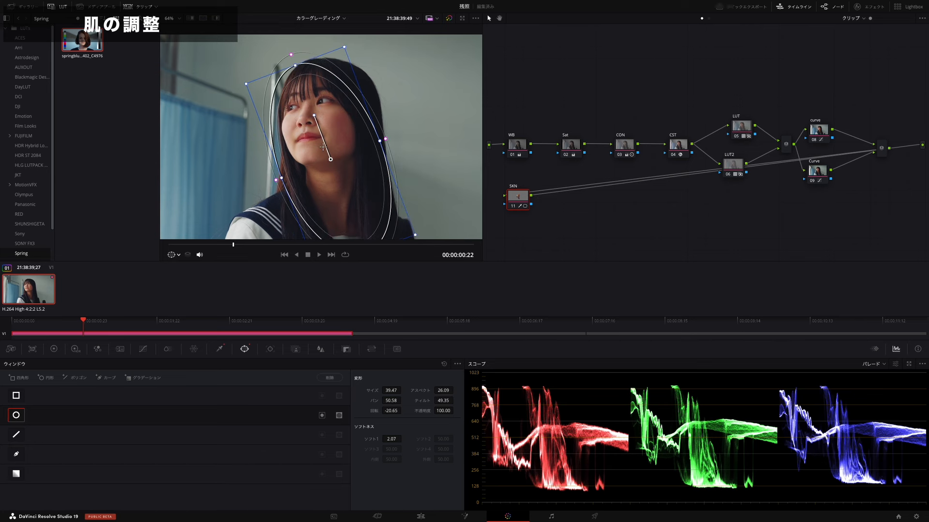
# - Highlight the skin selection, inspect the neck edges up close, and raise the qualifier's Clean Black to 9.7
pyautogui.hotkey('shift', 'h')
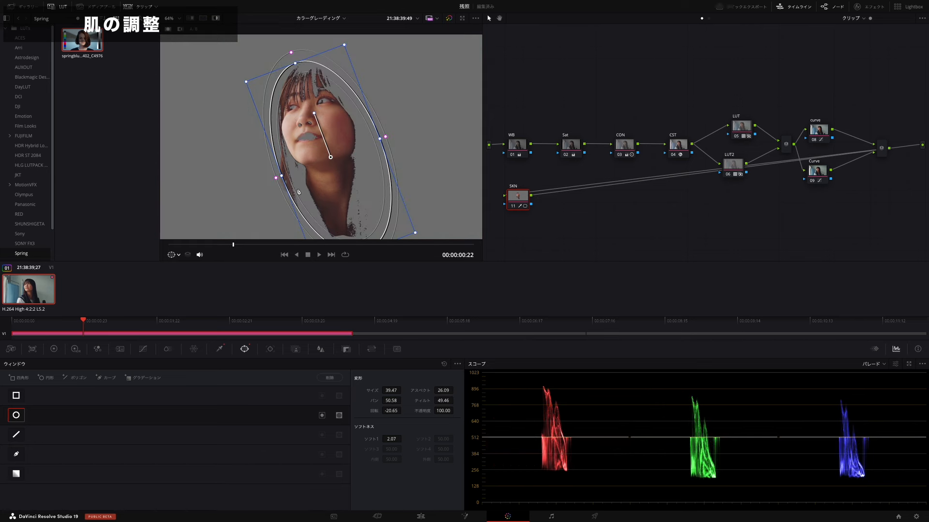
pyautogui.scroll(4, 319, 159)
pyautogui.scroll(6, 309, 136)
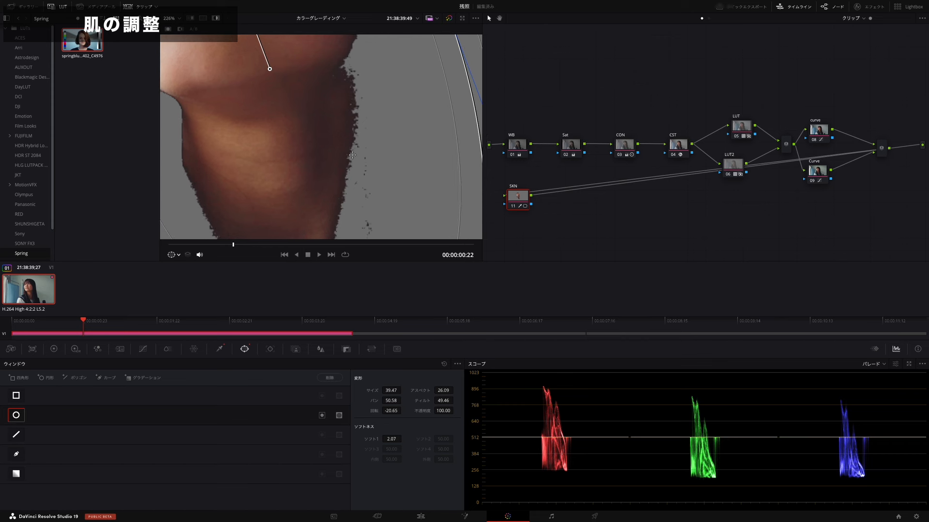
pyautogui.click(220, 349)
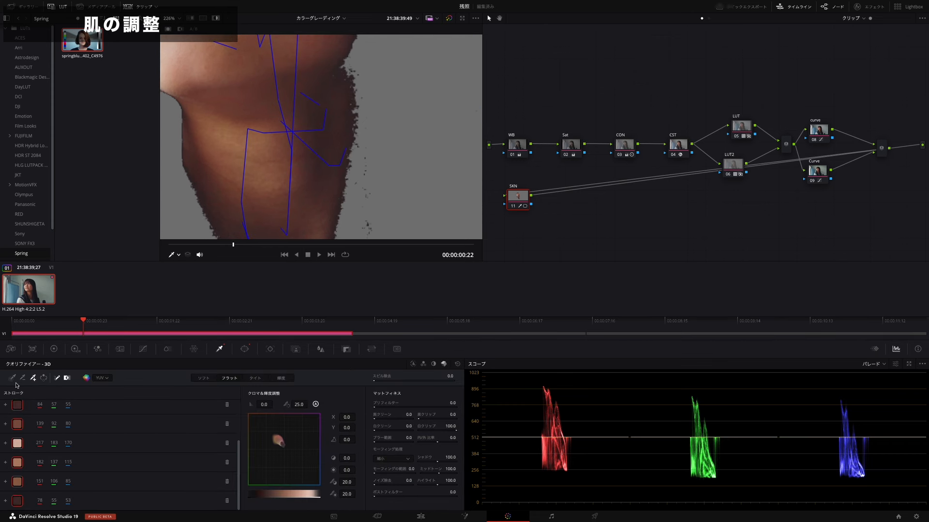
pyautogui.scroll(-2, 310, 130)
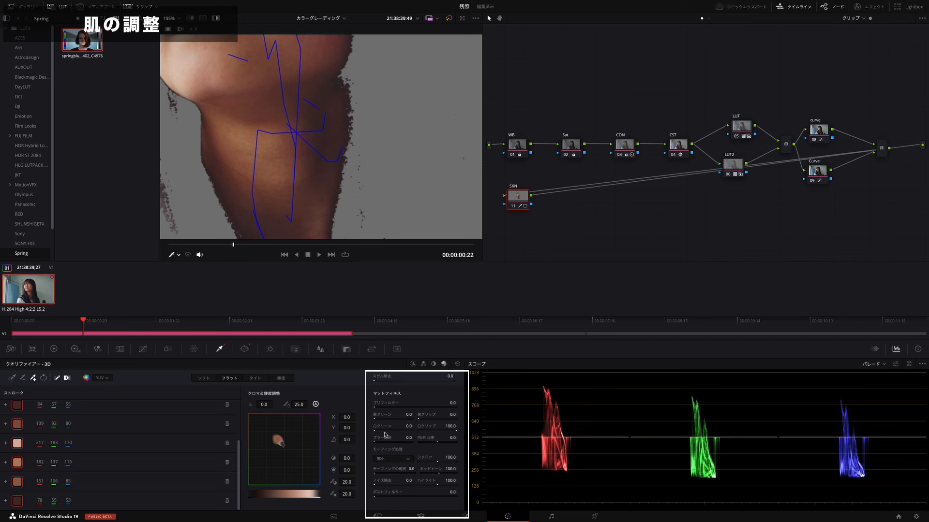
pyautogui.moveTo(385, 435); pyautogui.dragTo(375, 431)
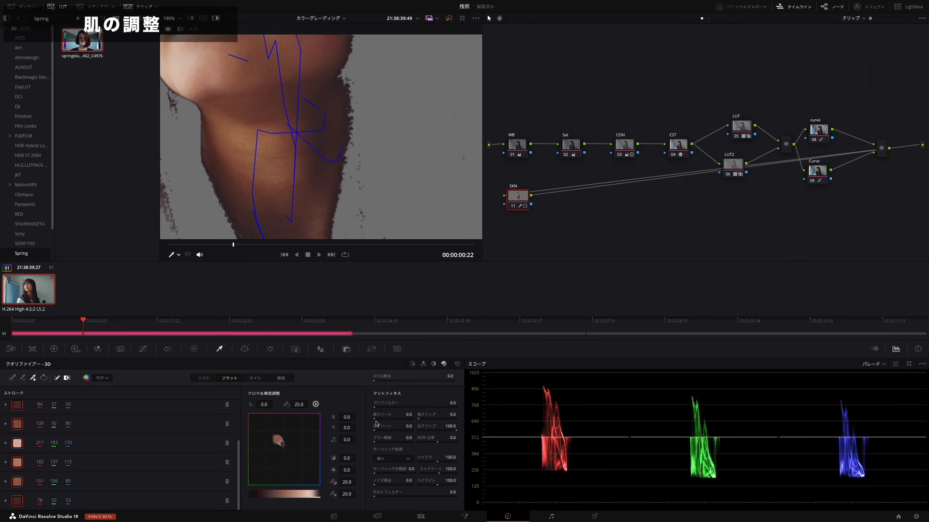
pyautogui.moveTo(376, 415); pyautogui.dragTo(420, 415)
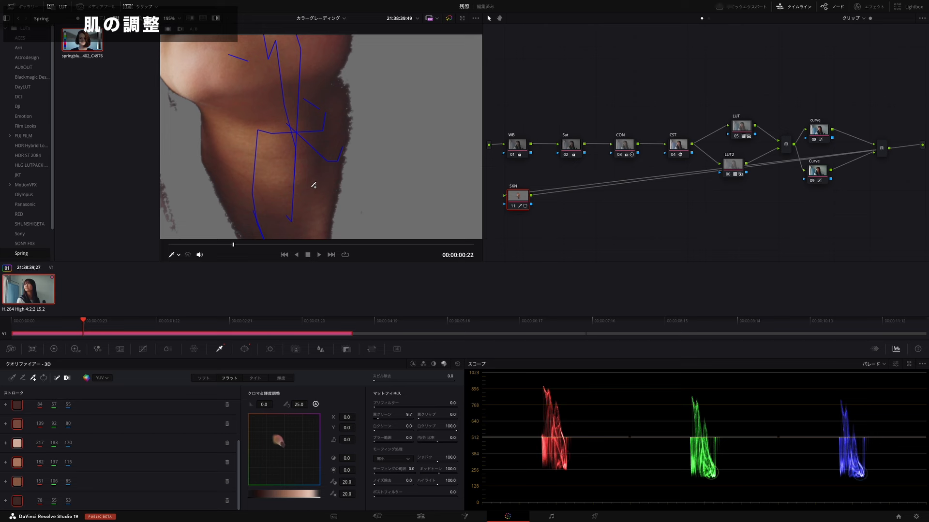
# - Examine the skin selection around the face and neck with highlighting on and off, and as a black-and-white matte
pyautogui.scroll(-3, 313, 185)
pyautogui.scroll(-3, 314, 185)
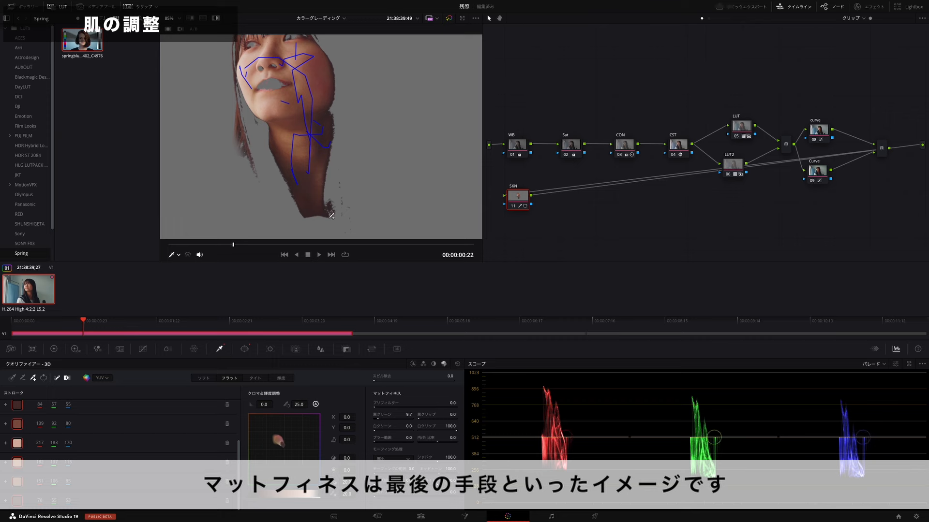
pyautogui.scroll(-3, 327, 212)
pyautogui.hotkey('shift', 'h')
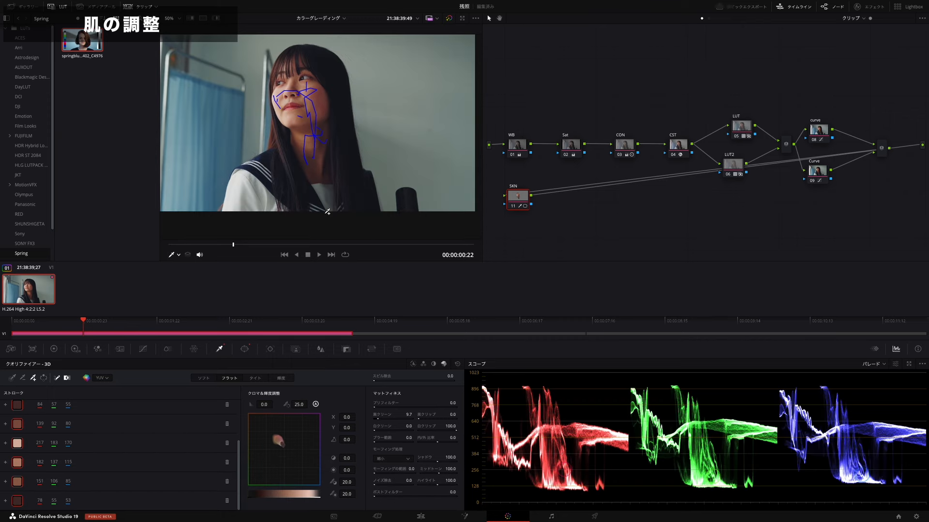
pyautogui.scroll(3, 308, 133)
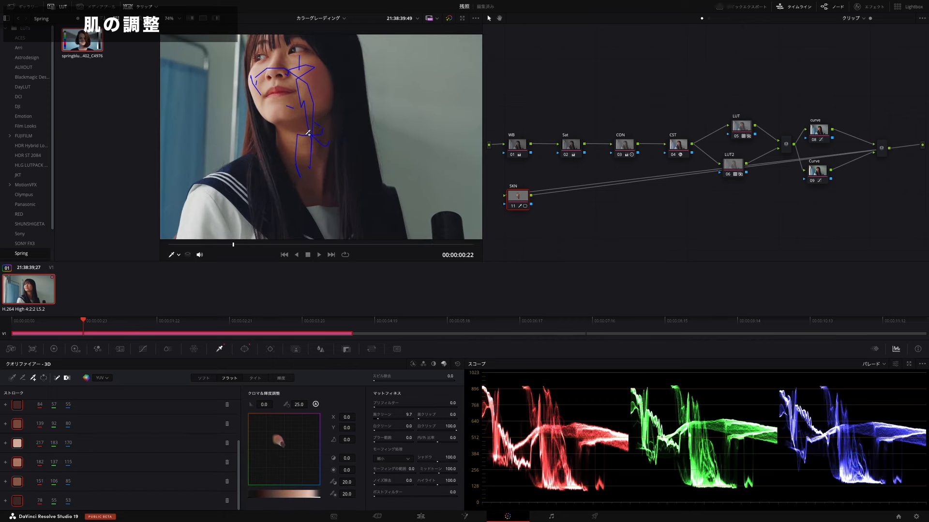
pyautogui.hotkey('shift', 'h')
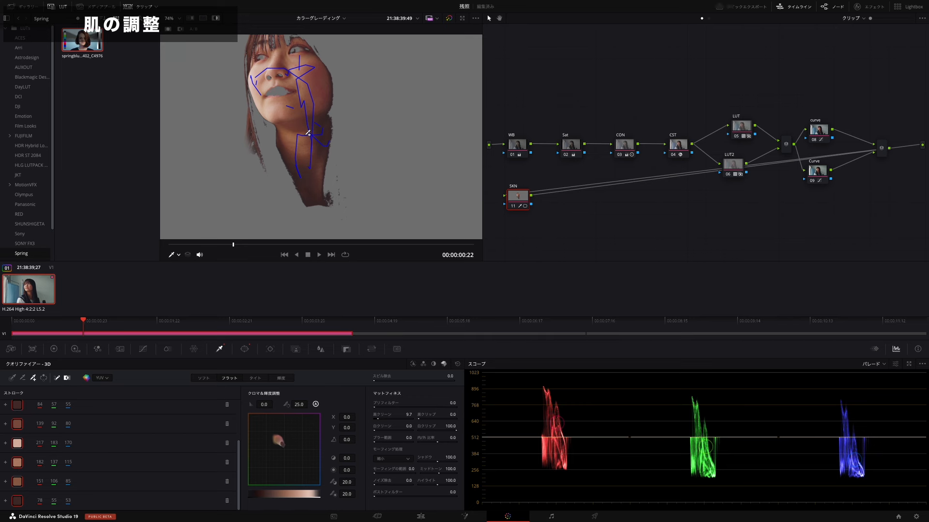
pyautogui.hotkey('shift', 'h')
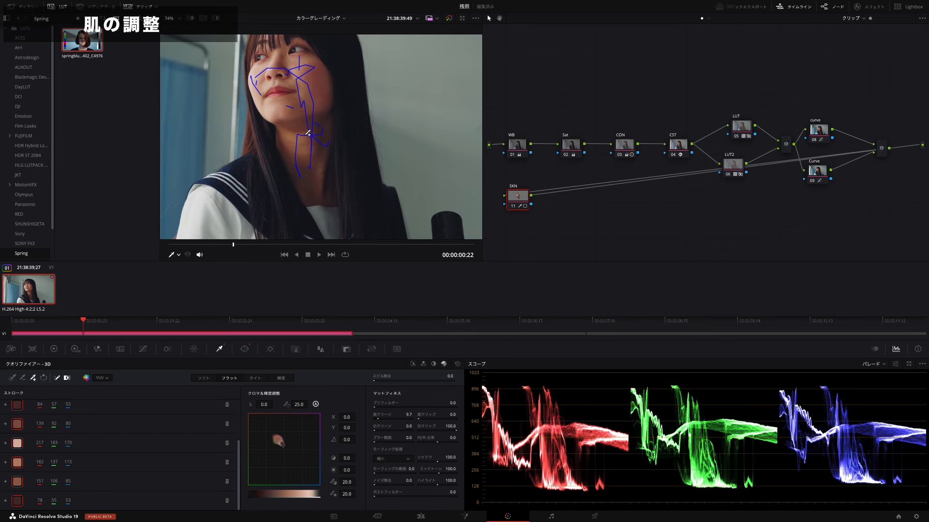
pyautogui.hotkey('alt', 'shift', 'h')
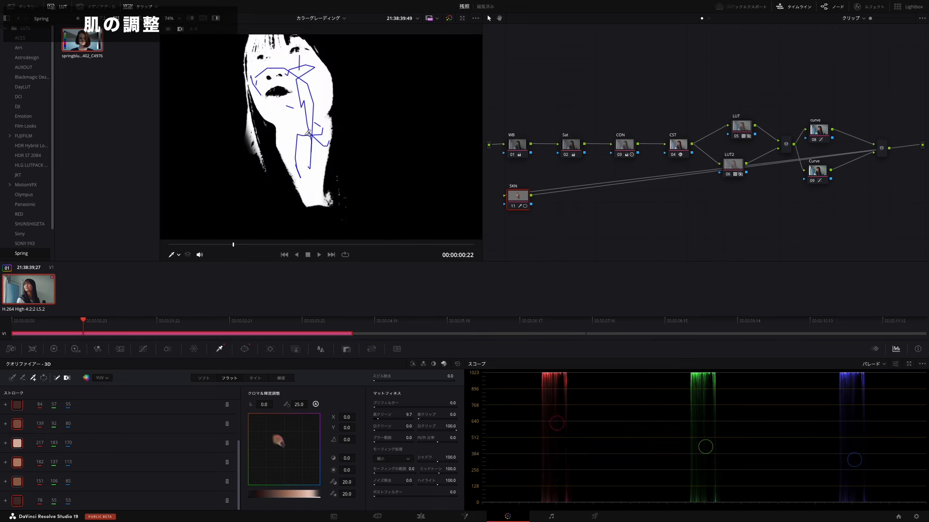
pyautogui.scroll(5, 310, 134)
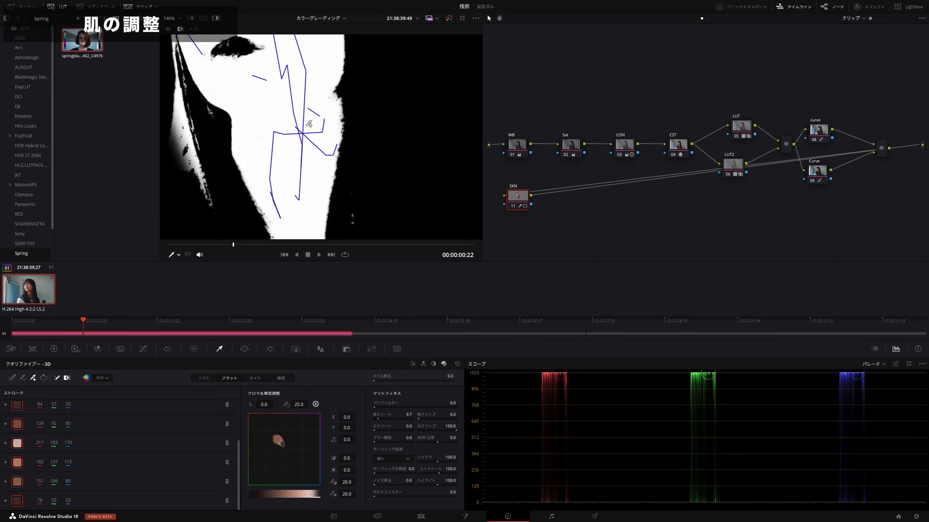
pyautogui.moveTo(313, 99); pyautogui.dragTo(344, 230)
pyautogui.scroll(-5, 344, 229)
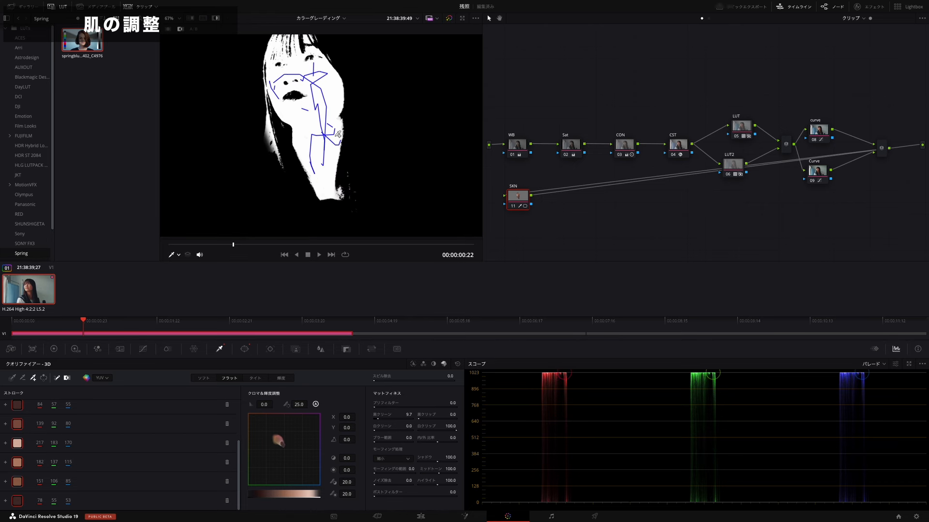
pyautogui.hotkey('alt', 'shift', 'h')
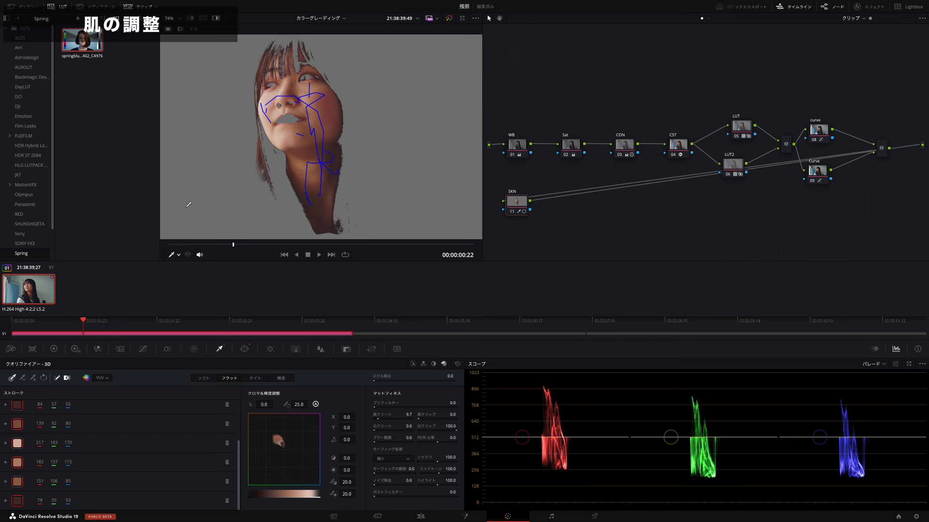
# - Switch the scope from parade to vectorscope and enable its skin tone indicator line
pyautogui.click(874, 364)
pyautogui.click(868, 392)
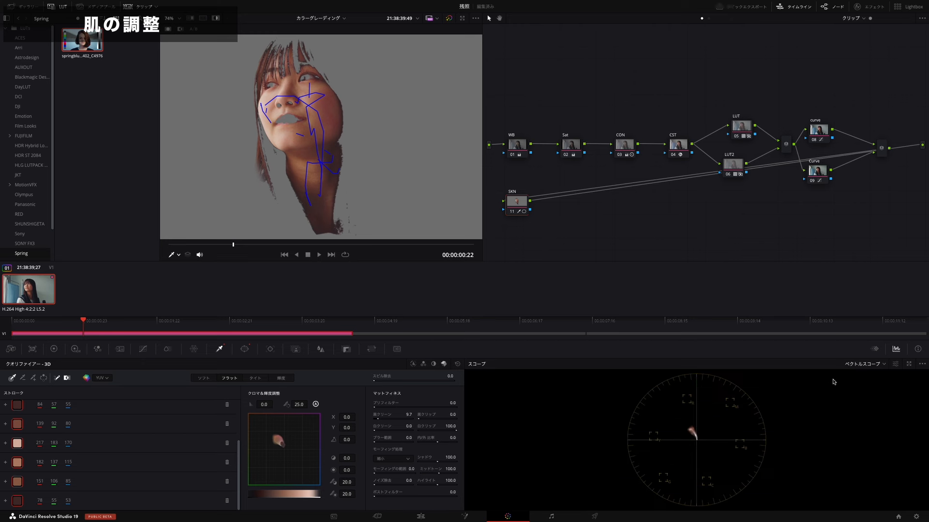
pyautogui.click(895, 364)
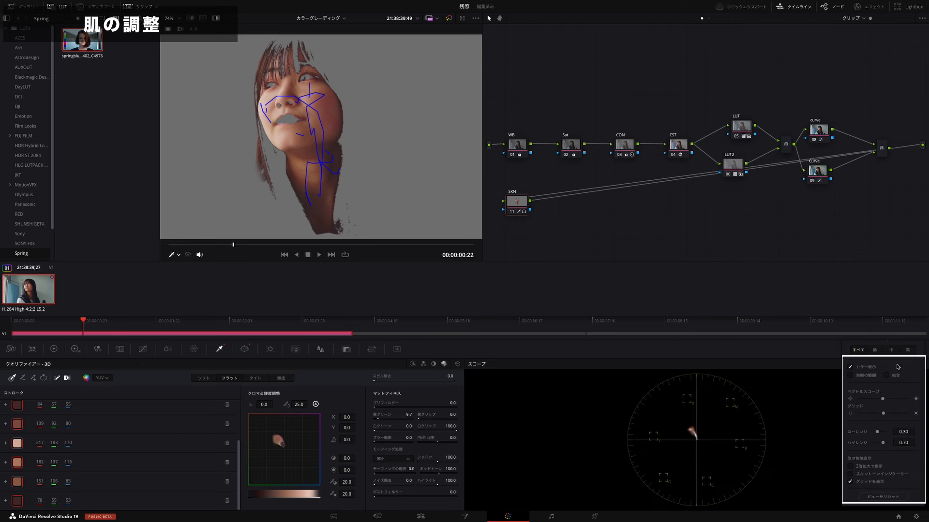
pyautogui.click(859, 477)
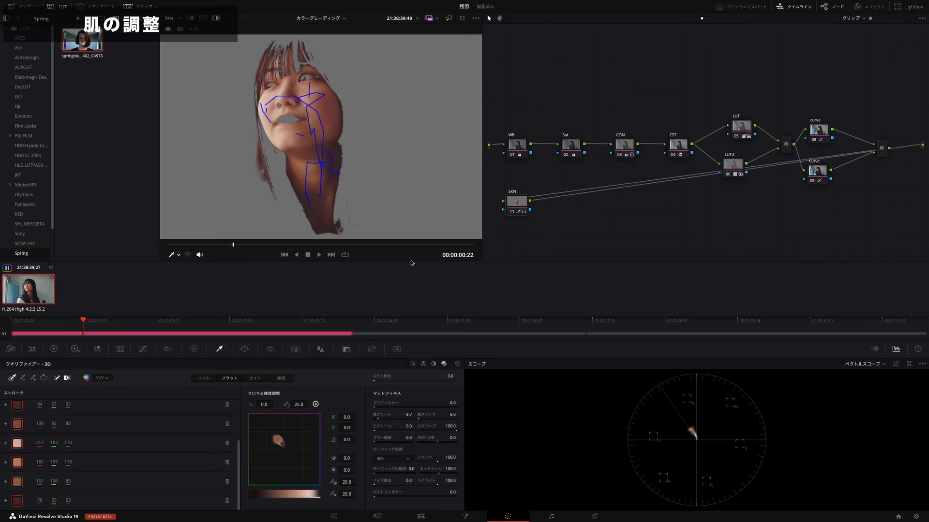
pyautogui.scroll(-1, 358, 231)
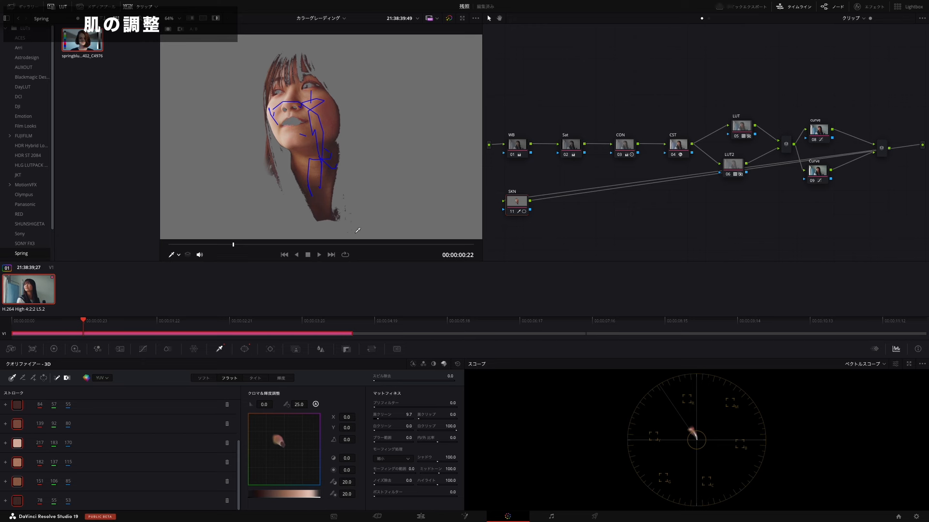
pyautogui.scroll(-1, 358, 231)
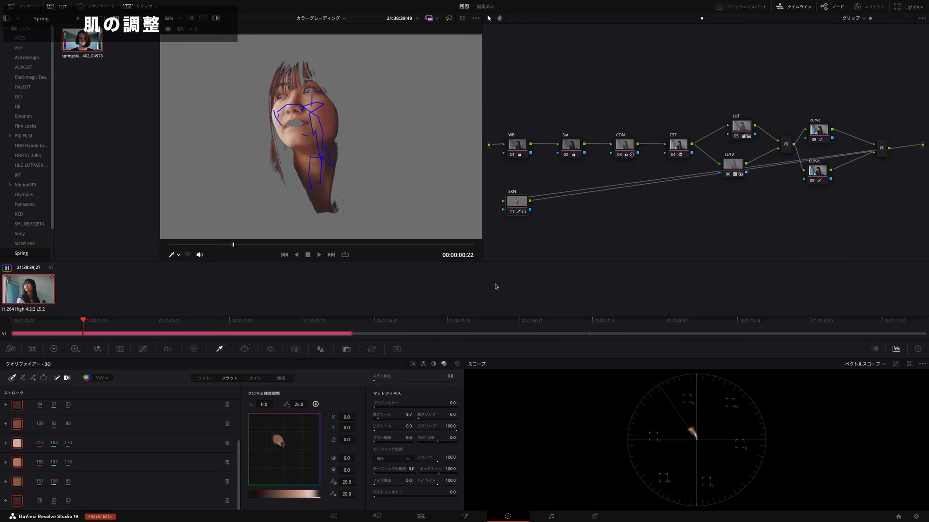
# - Try adjusting the isolated skin's saturation in the primary color wheels and reset it to its default
pyautogui.click(54, 349)
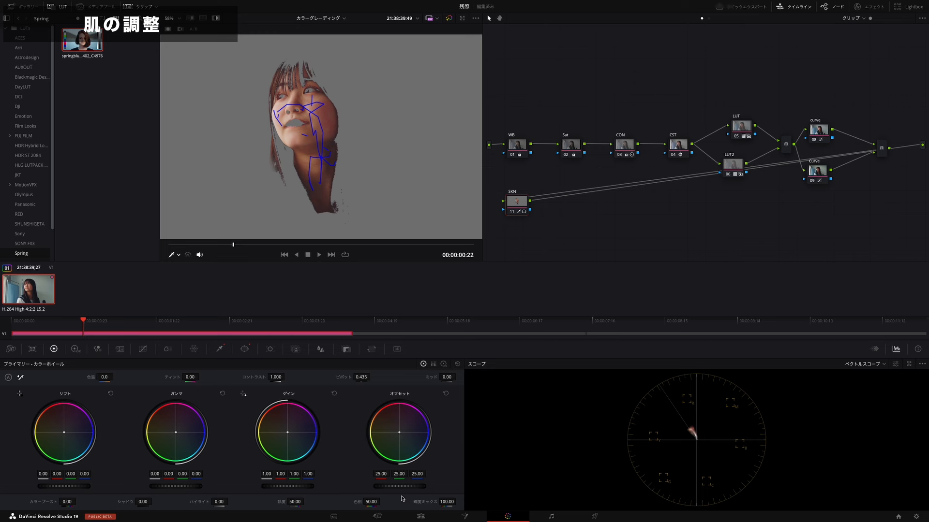
pyautogui.moveTo(378, 504); pyautogui.dragTo(369, 502)
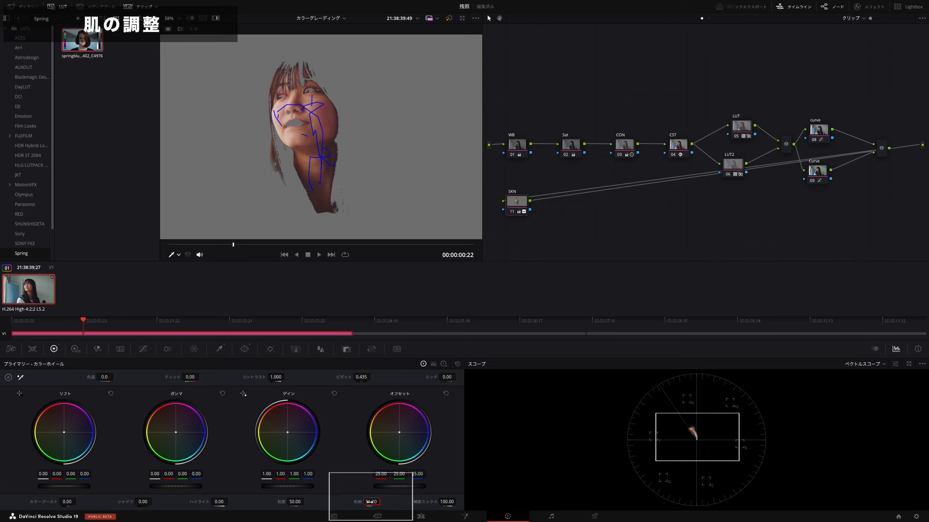
pyautogui.doubleClick(358, 502)
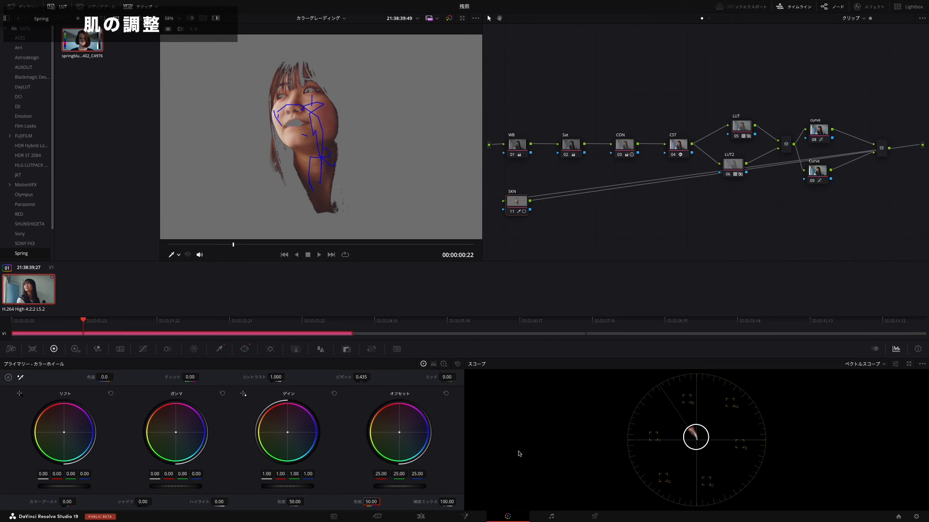
# - Set the SKN node's color temperature to -100 and its gamma luminance to 0.01, comparing the image with the node off and on
pyautogui.scroll(1, 367, 216)
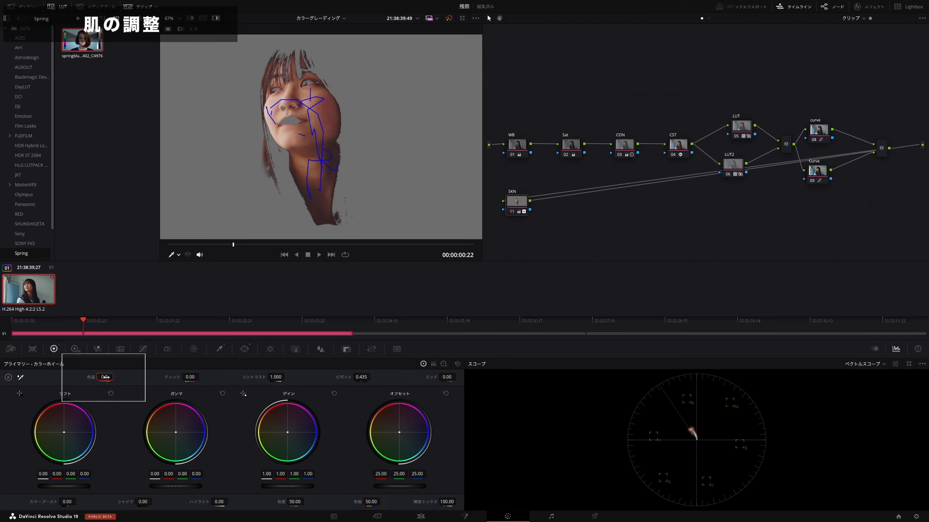
pyautogui.moveTo(105, 377)
pyautogui.mouseDown()
pyautogui.moveTo(82, 378)
pyautogui.moveTo(126, 378)
pyautogui.moveTo(95, 377)
pyautogui.mouseUp()
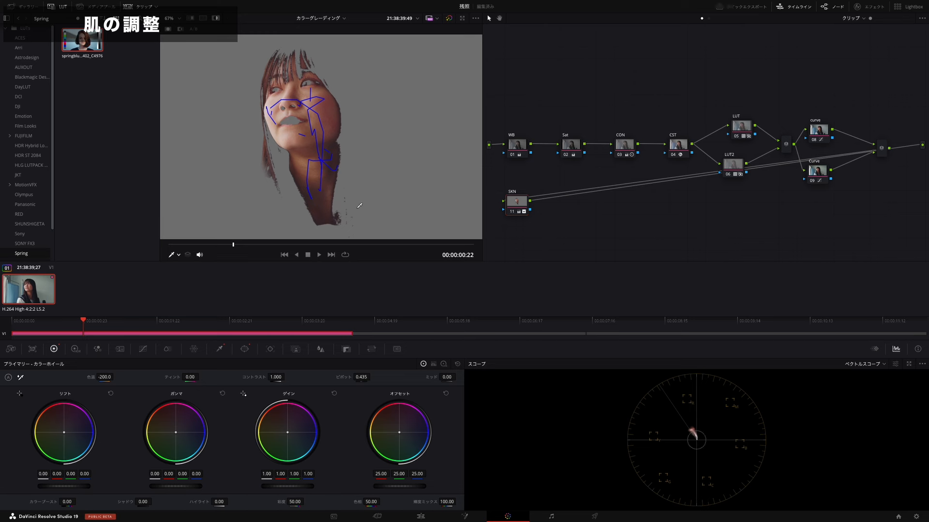
pyautogui.hotkey('ctrl', 'd')
pyautogui.hotkey('ctrl', 'd')
pyautogui.hotkey('ctrl', 'd')
pyautogui.hotkey('ctrl', 'd')
pyautogui.scroll(-1, 262, 147)
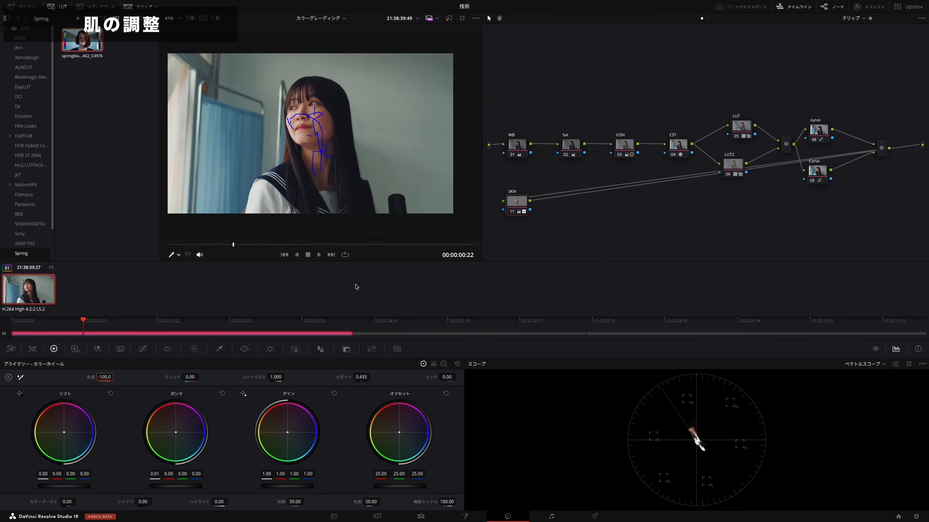
# - Add a serial node after SKN, space both below the main chain, and link SKN's key output to the new node's key input
pyautogui.moveTo(517, 200); pyautogui.dragTo(516, 207)
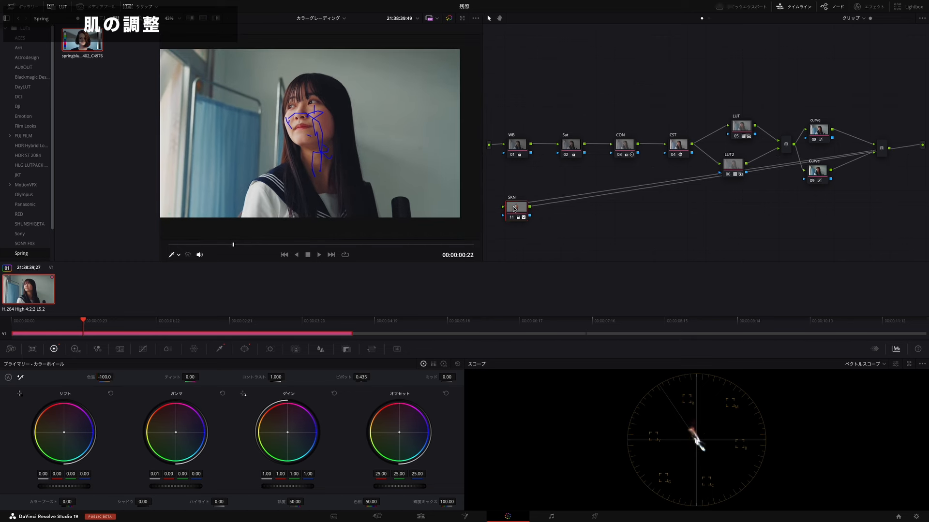
pyautogui.scroll(3, 297, 115)
pyautogui.scroll(-1, 297, 115)
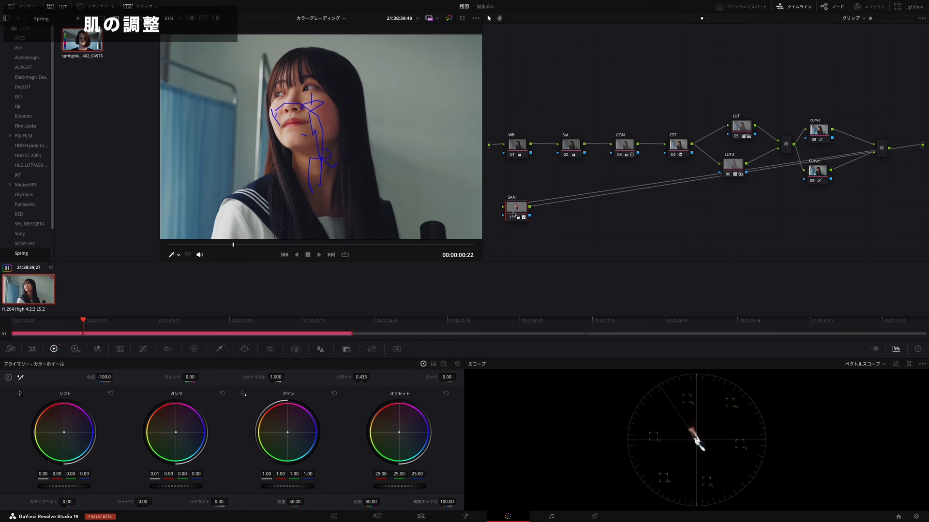
pyautogui.moveTo(513, 214); pyautogui.dragTo(517, 216)
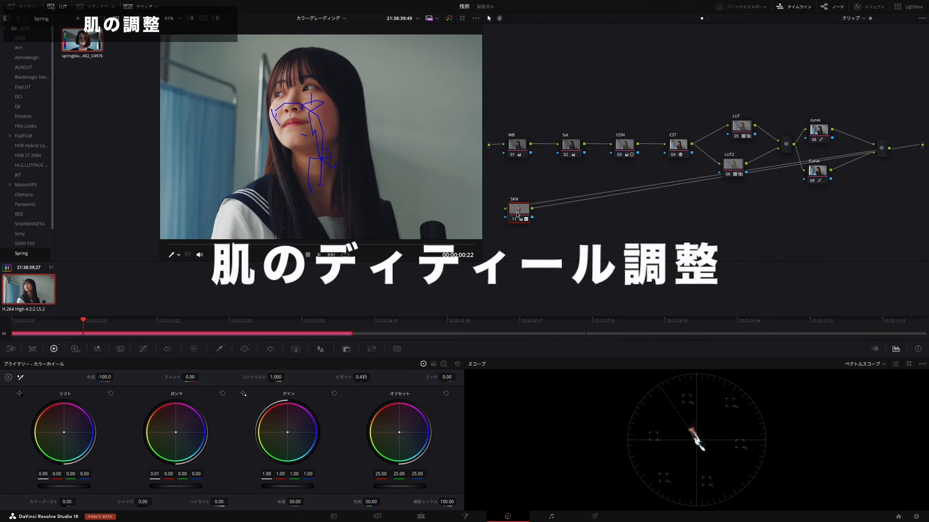
pyautogui.hotkey('alt', 's')
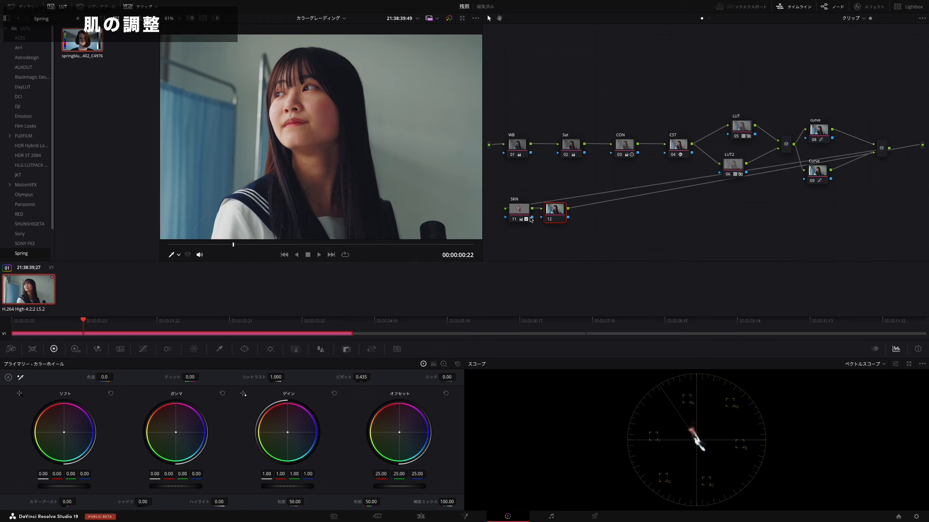
pyautogui.moveTo(531, 220)
pyautogui.moveTo(533, 218); pyautogui.dragTo(543, 221)
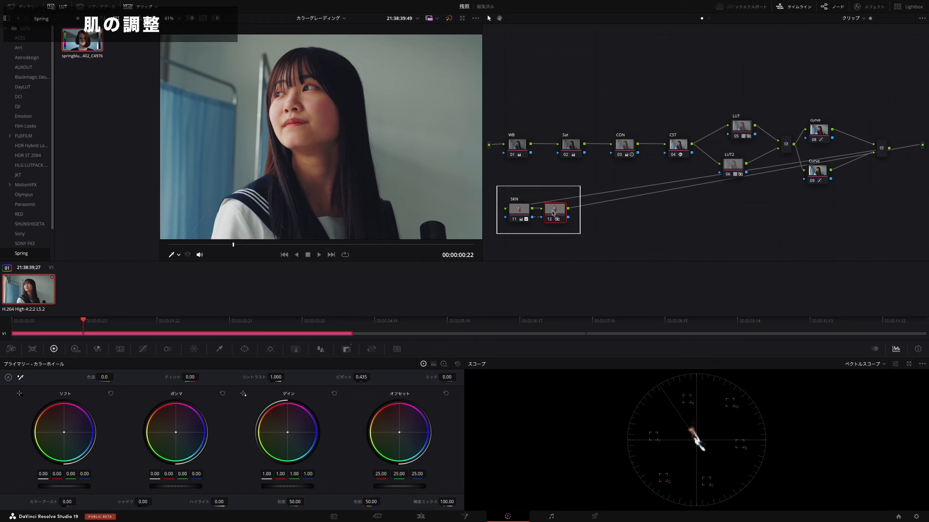
pyautogui.hotkey('shift', 'h')
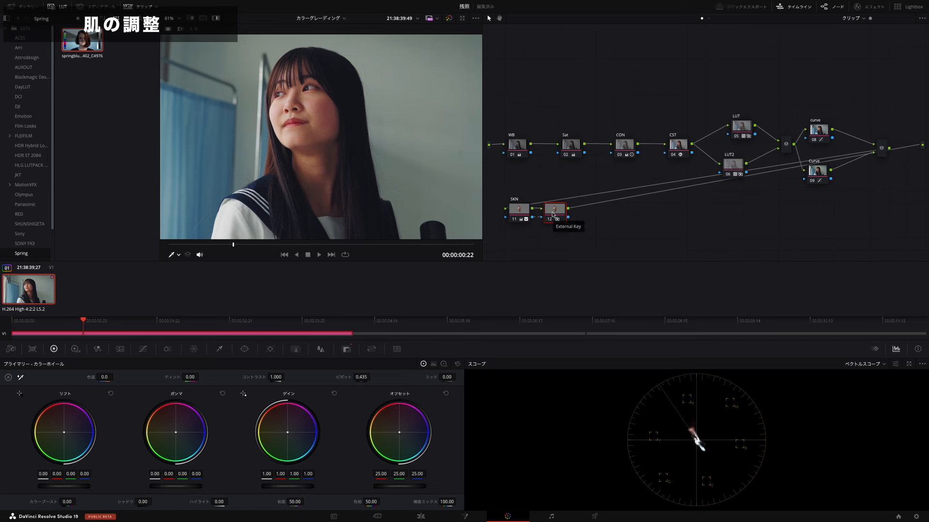
pyautogui.hotkey('shift', 'h')
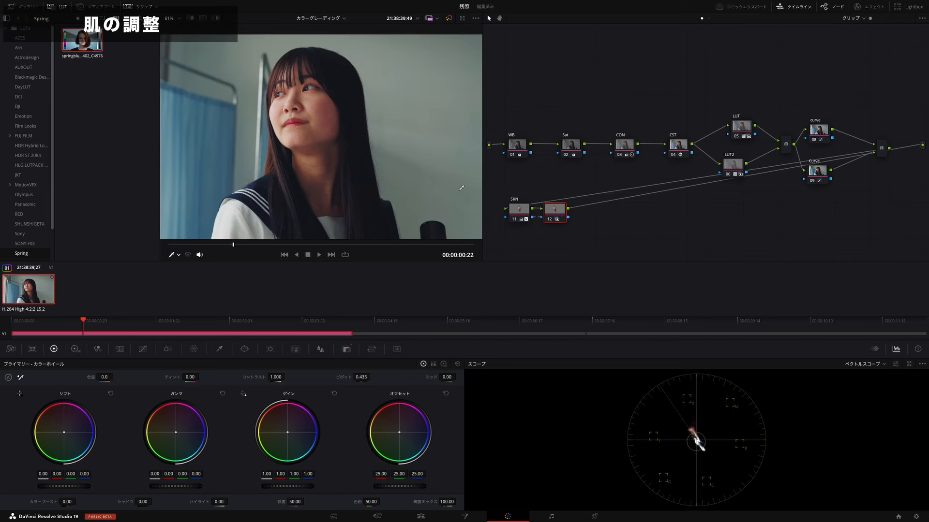
pyautogui.moveTo(554, 209); pyautogui.dragTo(563, 208)
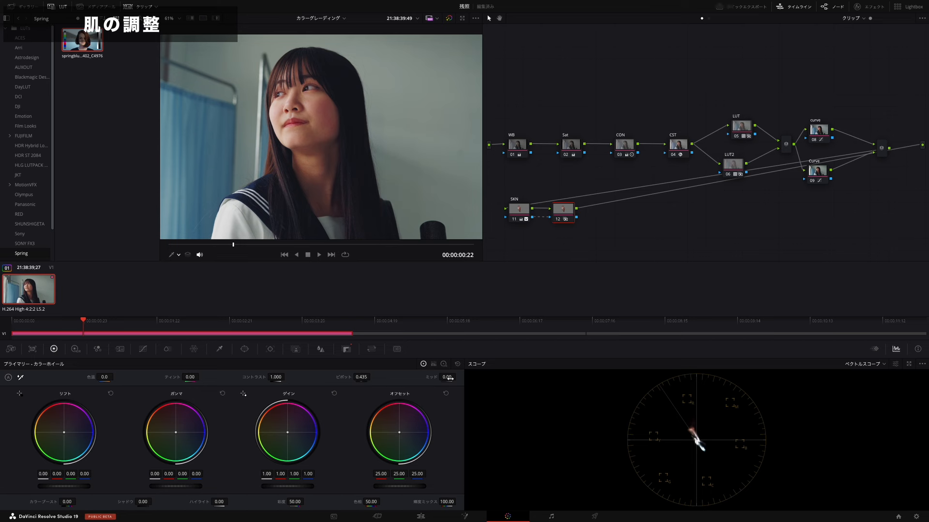
# - Search the effects library for "ソフト" and apply the ソフト&シャープ (Soft & Sharp) effect to the new serial node
pyautogui.click(869, 6)
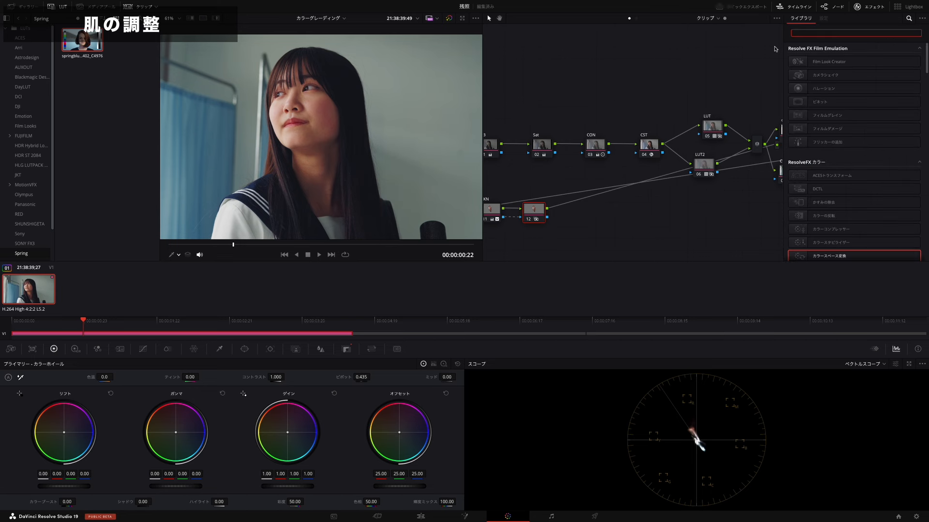
pyautogui.click(799, 34)
pyautogui.write('ソフト')
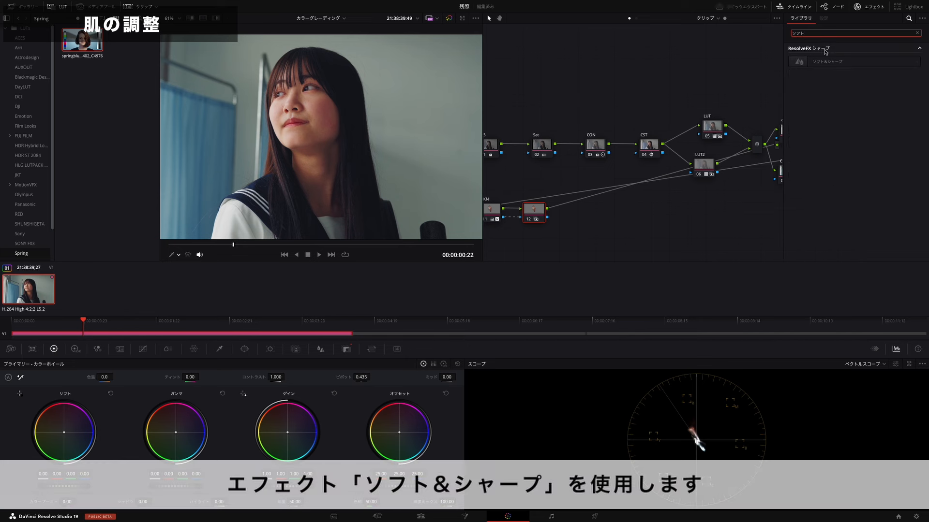
pyautogui.moveTo(826, 61); pyautogui.dragTo(535, 216)
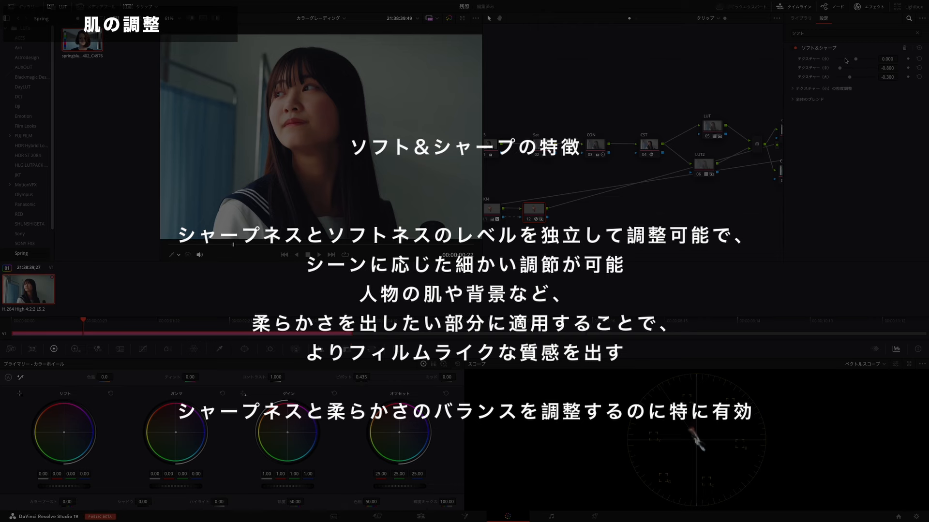
# - Set the ソフト&シャープ texture levels to small -0.601, medium 0.151 and large 0.475
pyautogui.moveTo(898, 59); pyautogui.dragTo(898, 59)
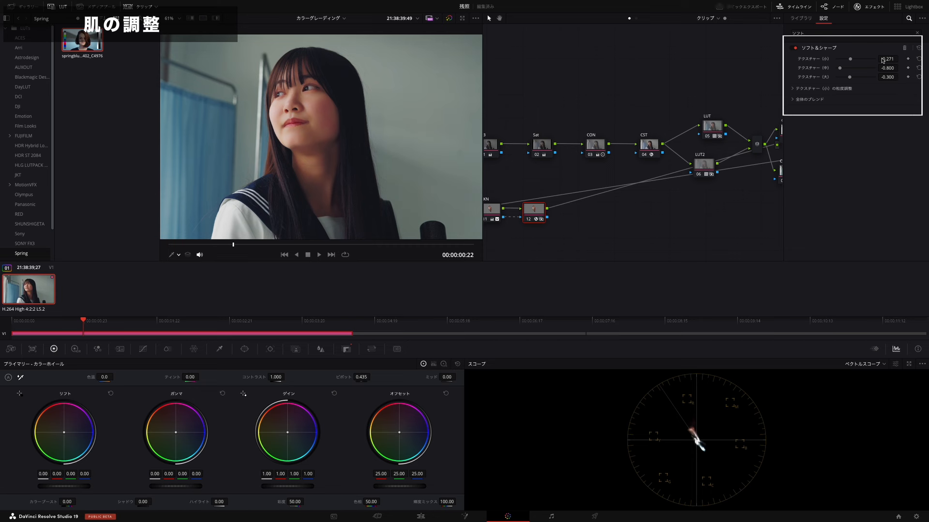
pyautogui.scroll(2, 411, 127)
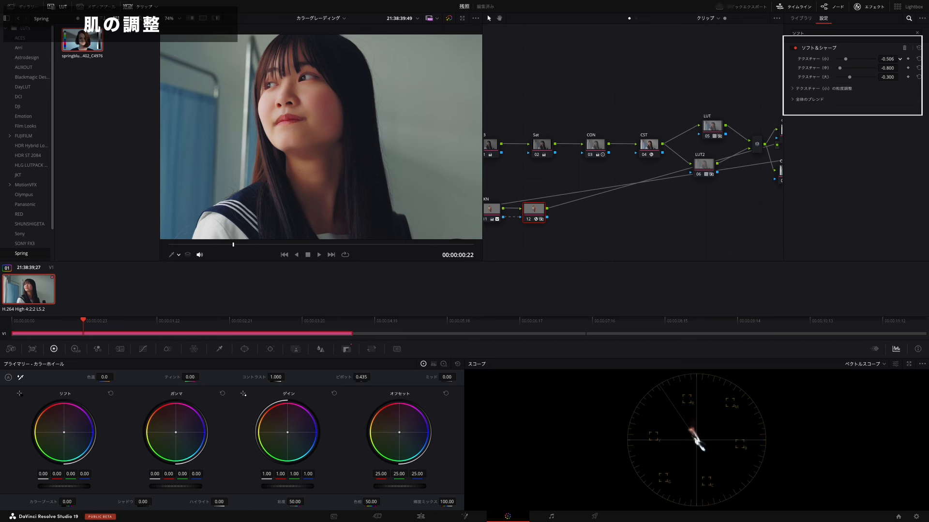
pyautogui.moveTo(883, 72); pyautogui.dragTo(901, 67)
pyautogui.moveTo(899, 68); pyautogui.dragTo(900, 68)
pyautogui.moveTo(900, 67)
pyautogui.mouseDown()
pyautogui.moveTo(890, 77)
pyautogui.moveTo(900, 77)
pyautogui.mouseUp()
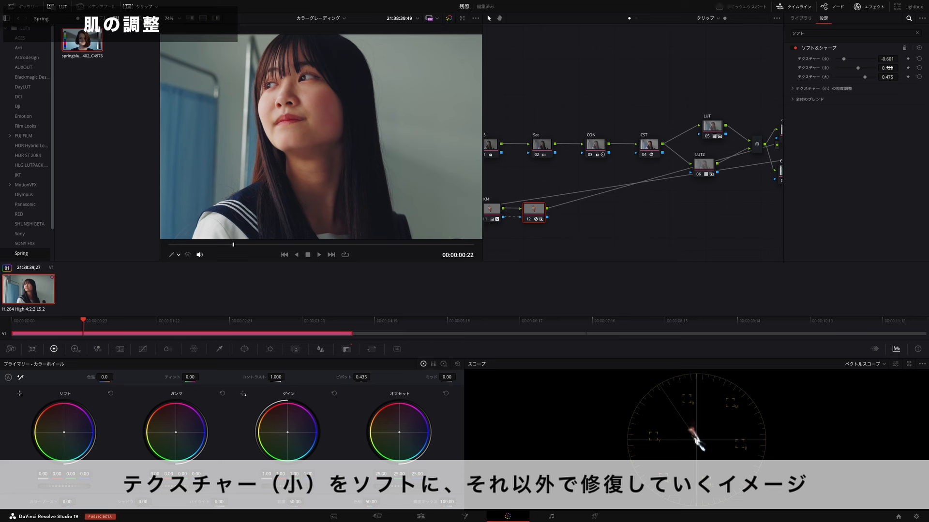
pyautogui.moveTo(888, 67); pyautogui.dragTo(900, 68)
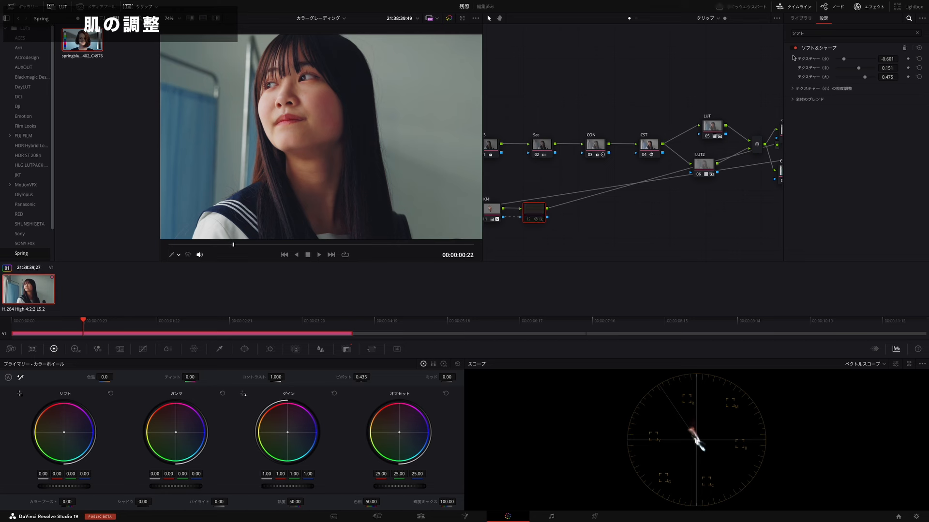
# - Examine the softened skin texture around the cheek and chin up close, and in the full frame
pyautogui.scroll(5, 324, 85)
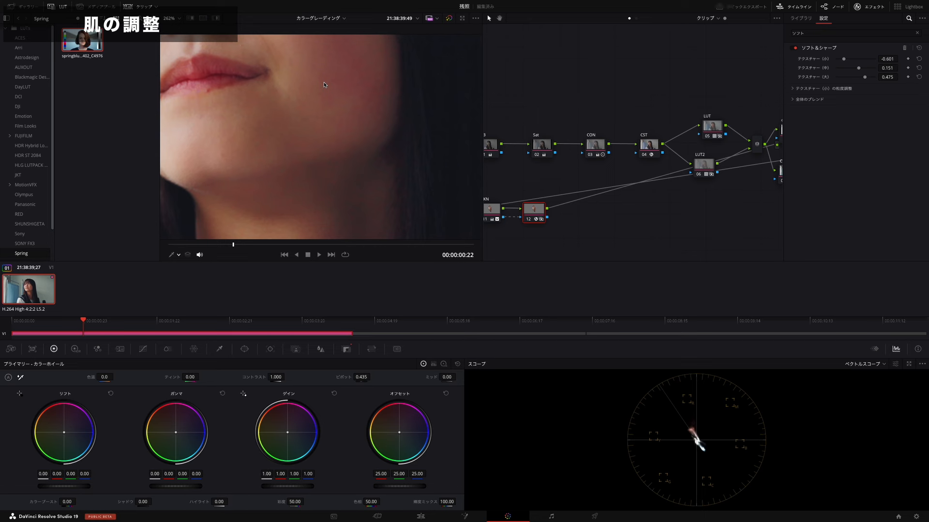
pyautogui.scroll(-10, 324, 83)
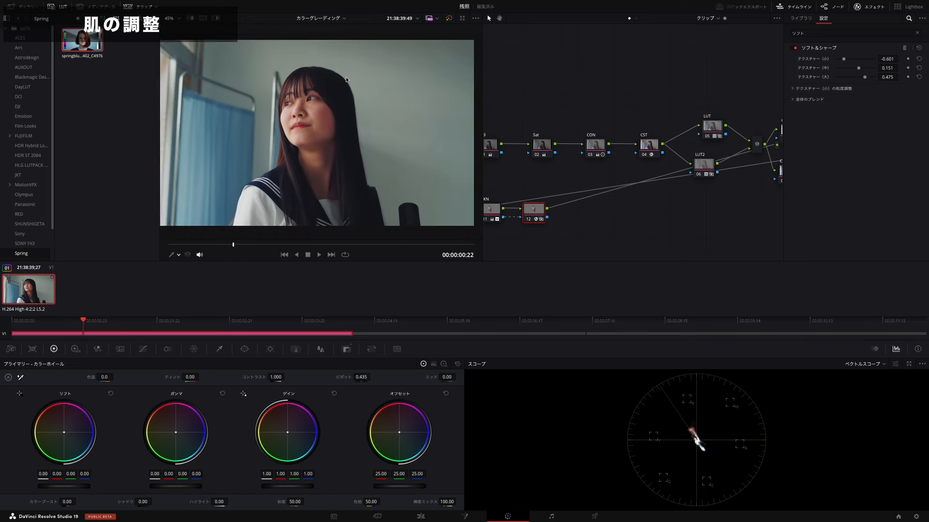
pyautogui.scroll(-2, 346, 80)
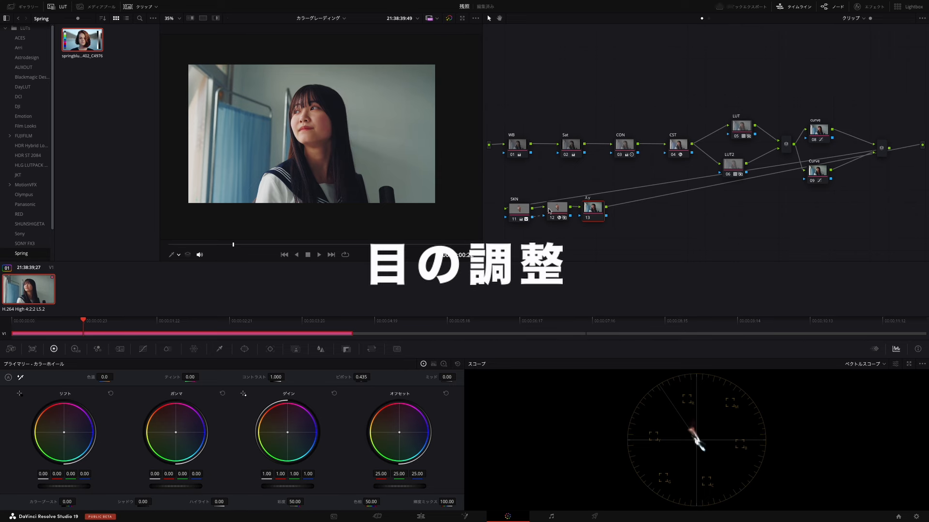
# - Label the new serial node "eye" and fit a soft circular window tightly around the eye nearer the camera
pyautogui.write('eye')
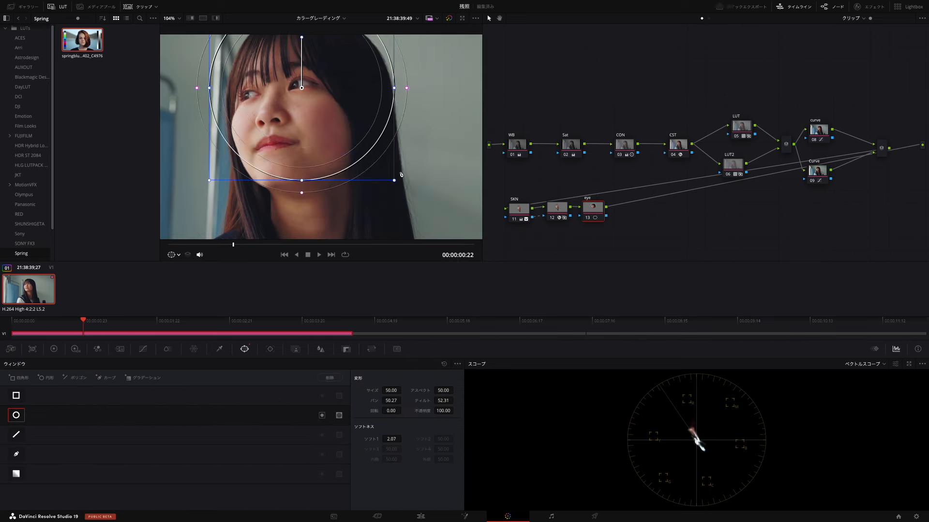
pyautogui.moveTo(394, 90); pyautogui.dragTo(301, 86)
pyautogui.moveTo(341, 122); pyautogui.dragTo(301, 85)
pyautogui.moveTo(301, 105); pyautogui.dragTo(302, 96)
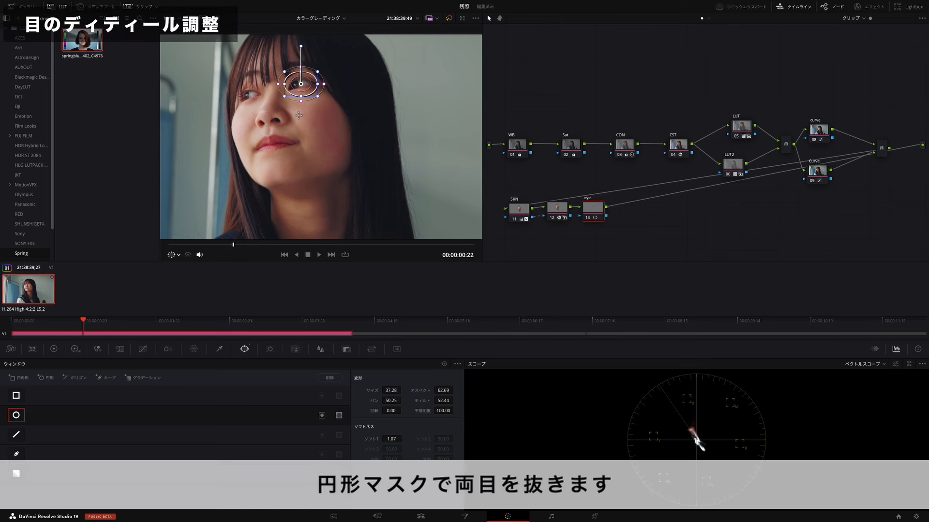
# - Add a second circular window to the eye node and shrink it around the subject's other eye
pyautogui.click(46, 378)
pyautogui.moveTo(262, 187); pyautogui.dragTo(215, 123)
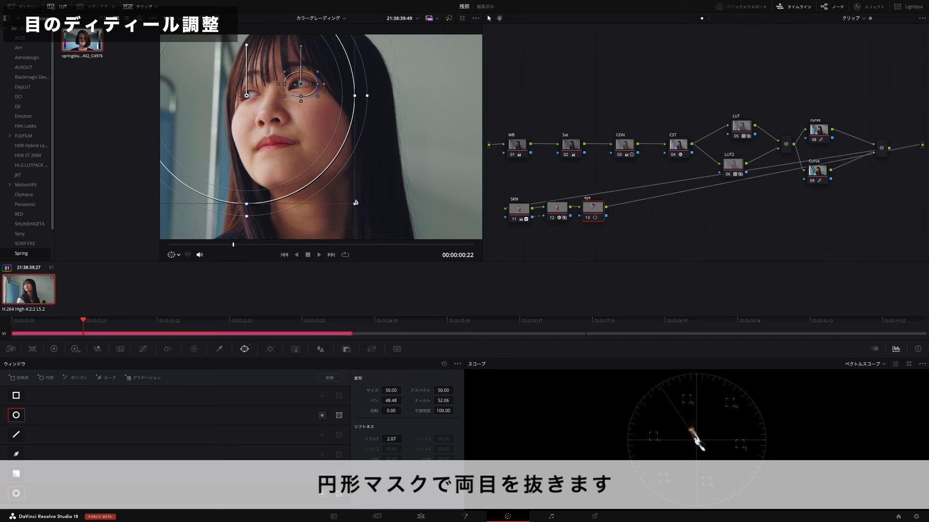
pyautogui.moveTo(356, 202); pyautogui.dragTo(248, 95)
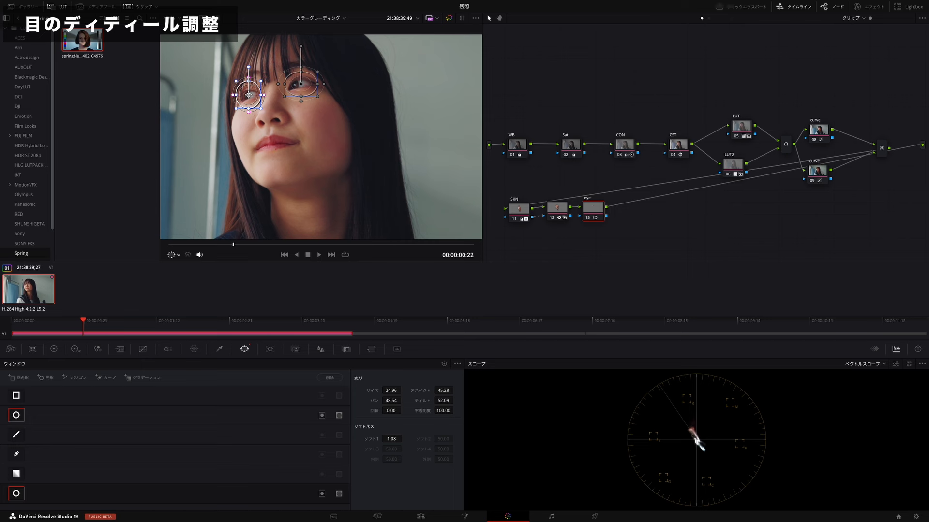
# - Set the eye node's midtone detail to 30 and check the eyes in the image
pyautogui.click(54, 349)
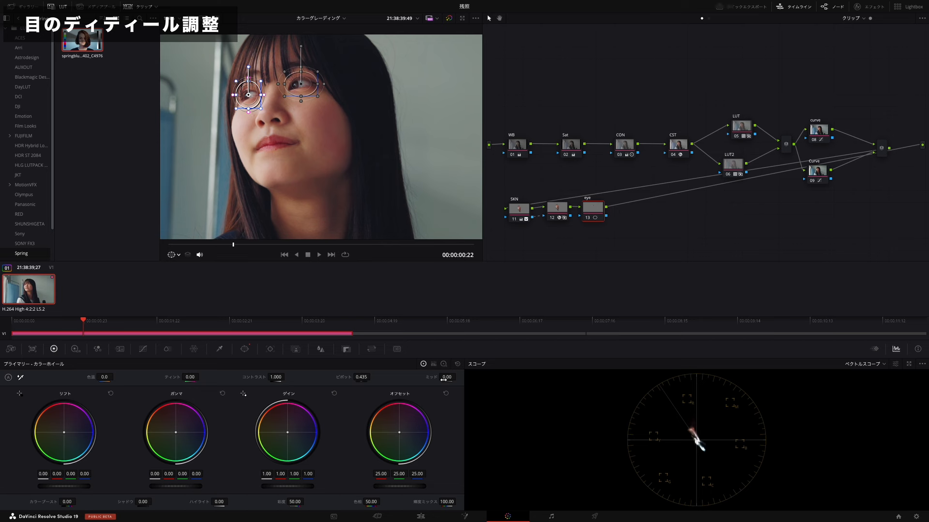
pyautogui.click(444, 380)
pyautogui.write('20')
pyautogui.press('Return')
pyautogui.scroll(3, 375, 118)
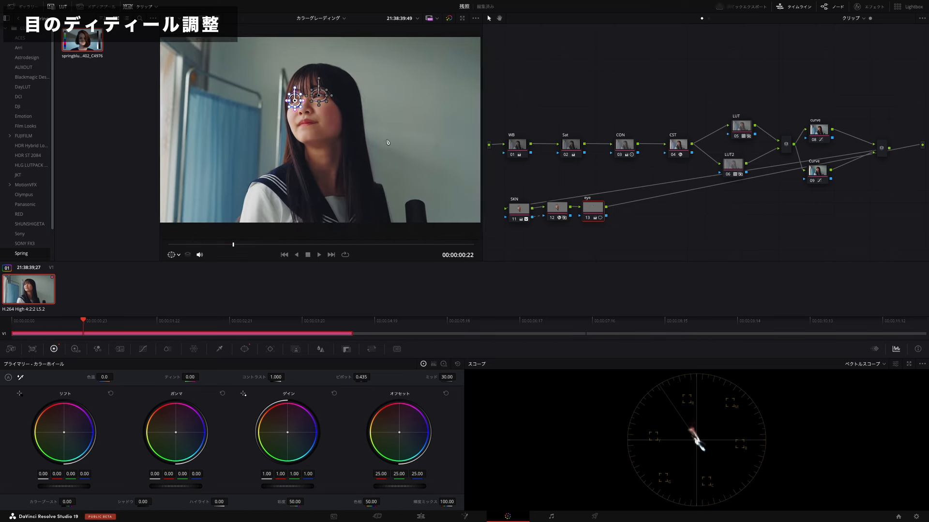
pyautogui.scroll(-2, 387, 142)
# - Add a serial node after the eye node and label it "Density"
pyautogui.moveTo(593, 208); pyautogui.dragTo(596, 215)
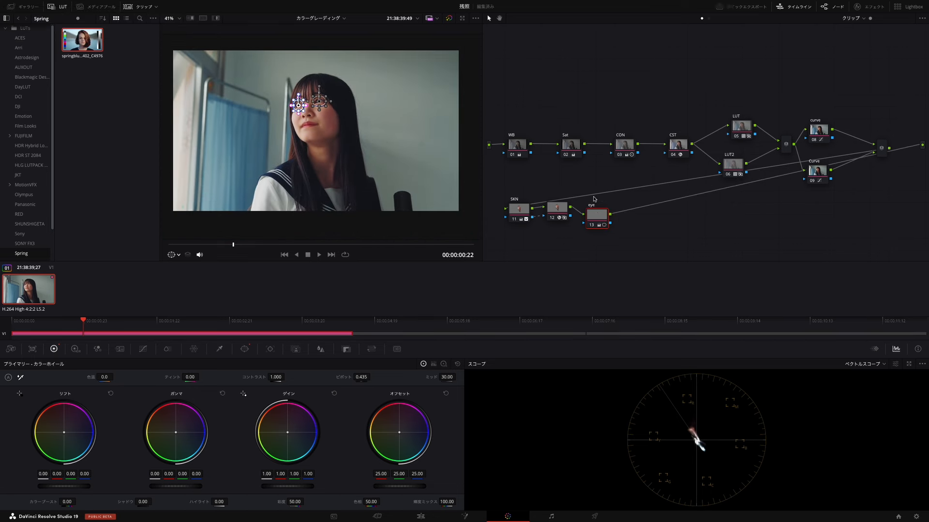
pyautogui.hotkey('alt', 's')
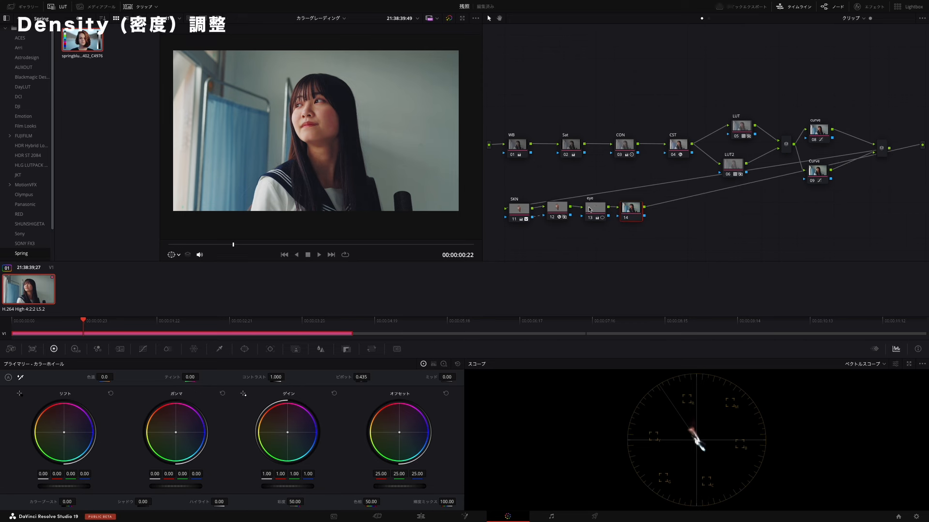
pyautogui.write('De')
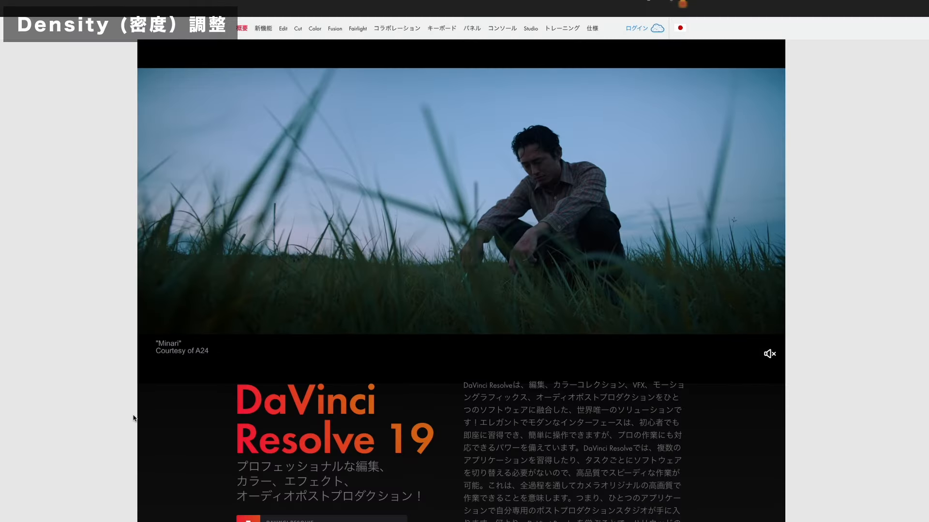
# - Look through the DaVinci Resolve 19 product web page down to its Color section
pyautogui.scroll(-8, 133, 435)
pyautogui.scroll(-20, 134, 418)
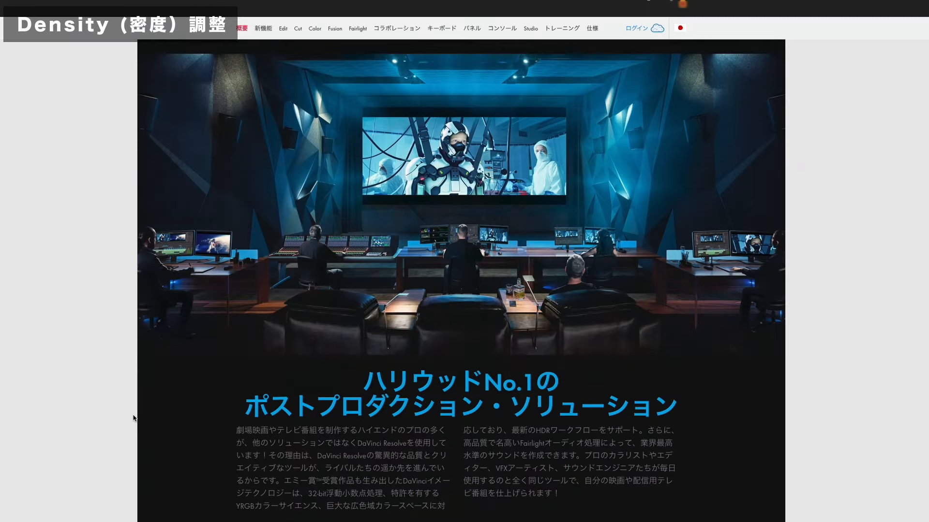
pyautogui.scroll(-20, 133, 419)
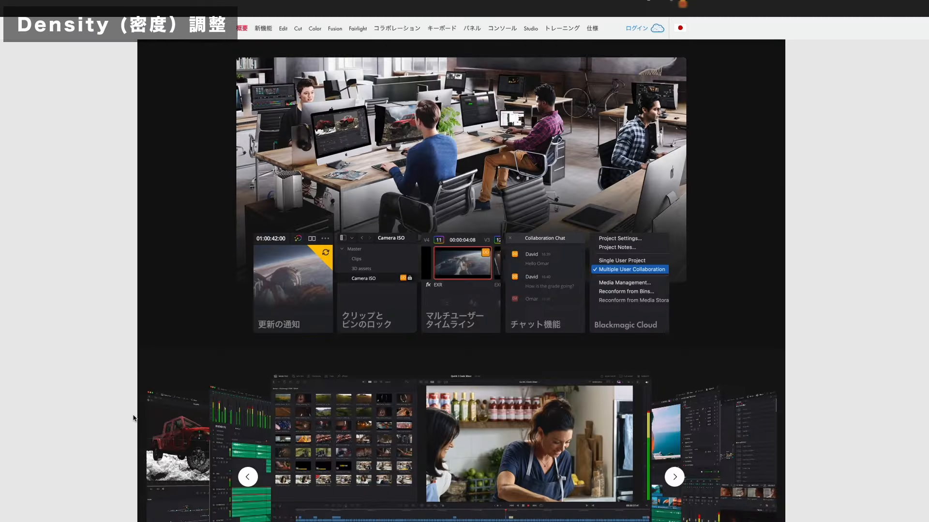
pyautogui.scroll(-20, 133, 419)
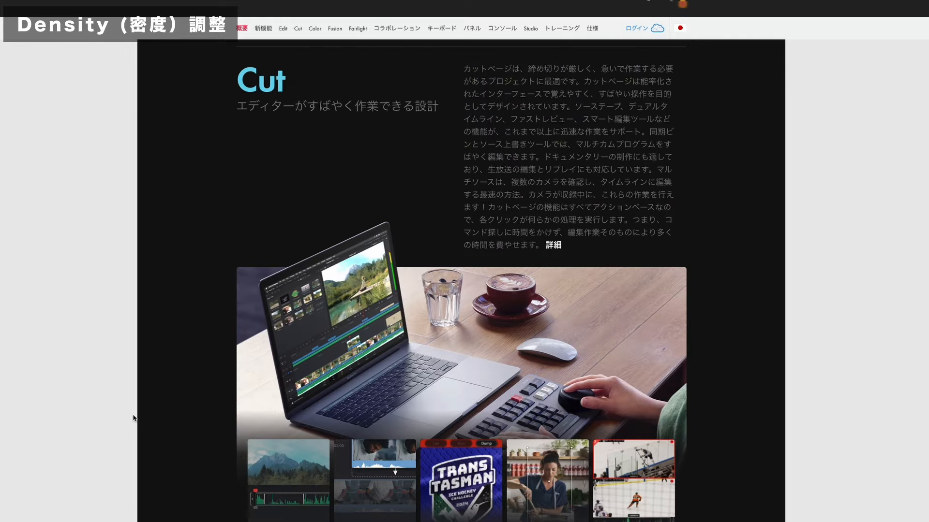
pyautogui.scroll(-8, 133, 418)
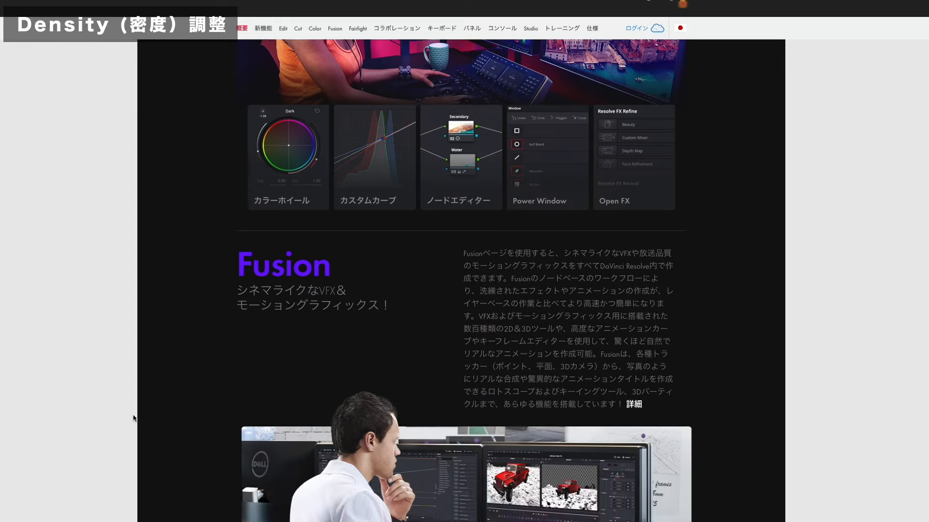
pyautogui.scroll(13, 133, 418)
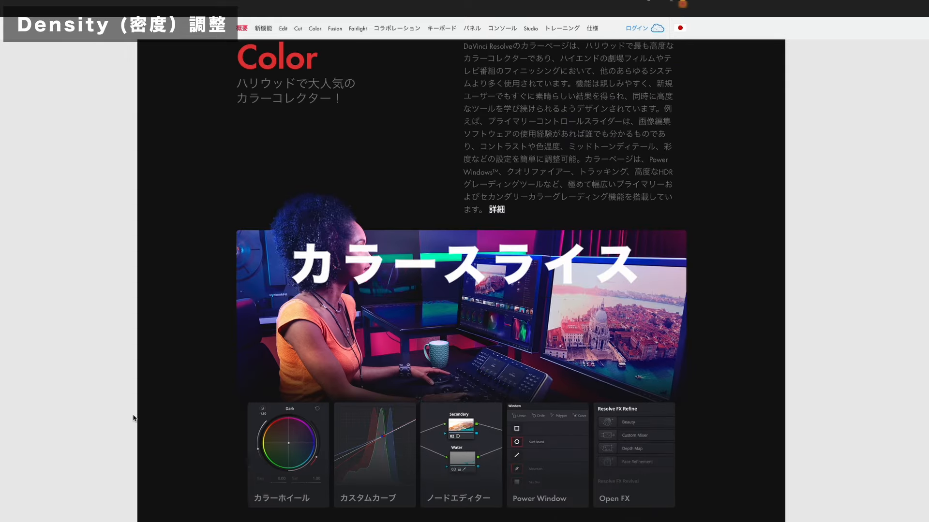
pyautogui.scroll(1, 134, 419)
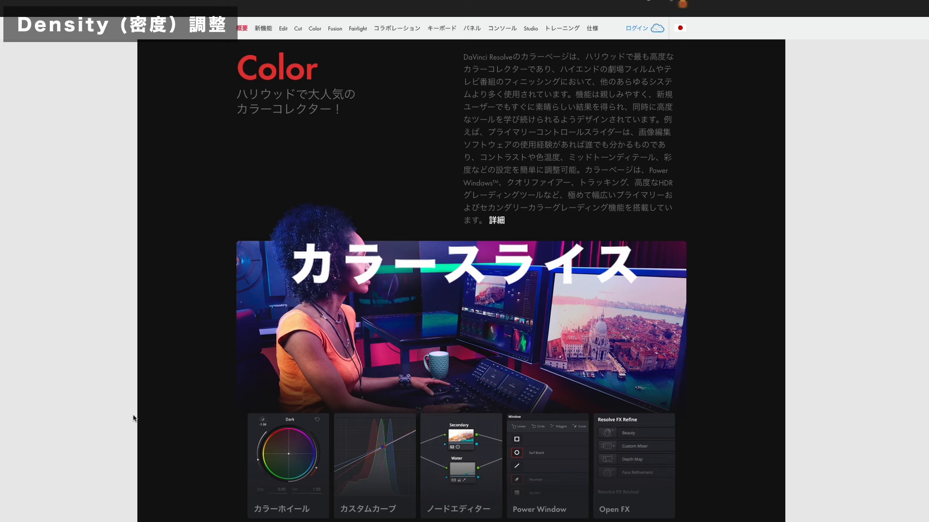
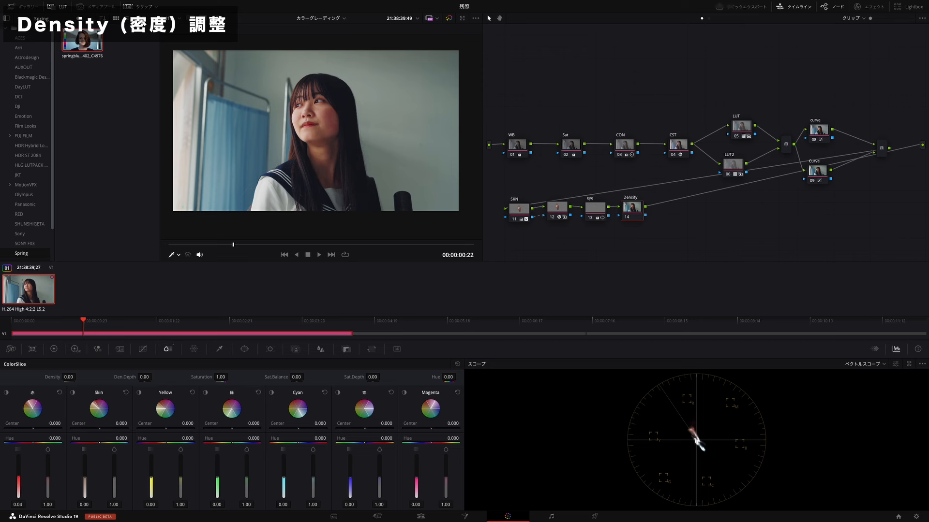
# - Set the Density node's ColorSlice densities to red 0.02, skin 0.01, yellow 0.01, cyan 0.02 and blue 0.02, and straighten the node's placement
pyautogui.moveTo(18, 476); pyautogui.dragTo(18, 460)
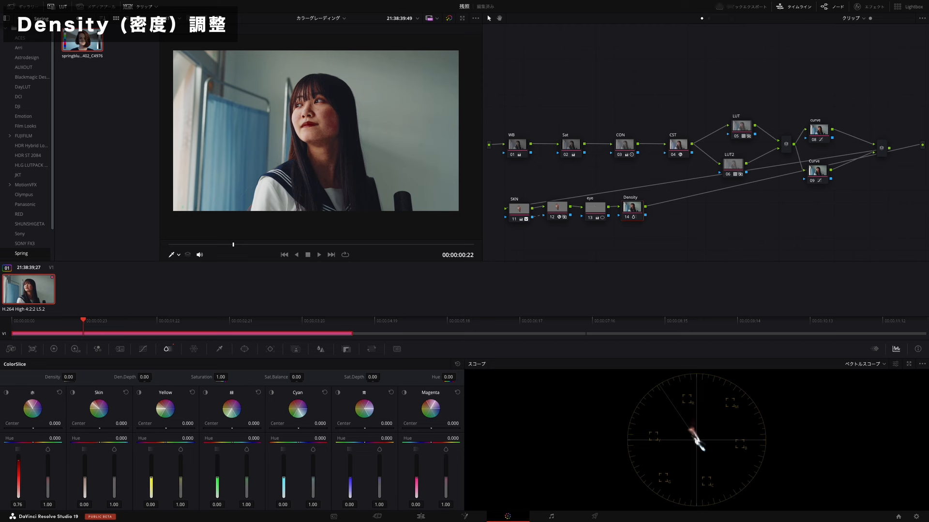
pyautogui.moveTo(18, 467); pyautogui.dragTo(18, 478)
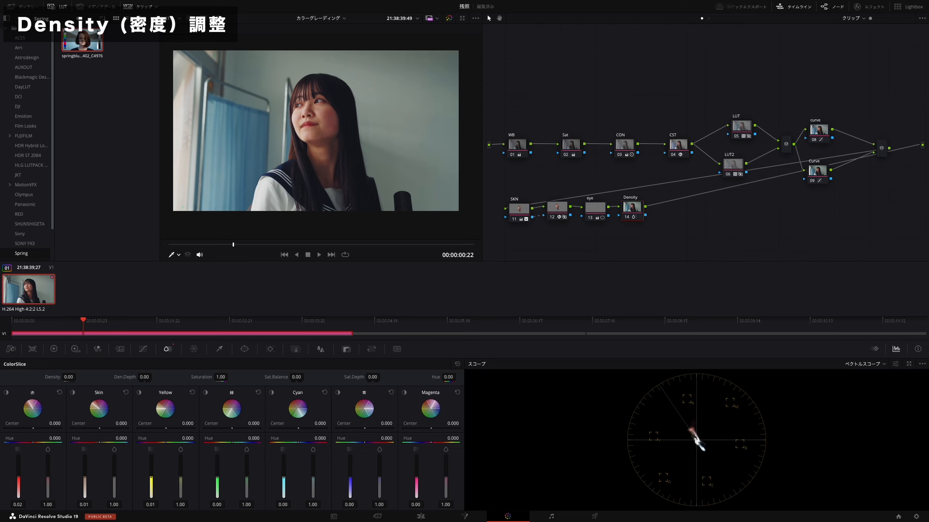
pyautogui.moveTo(284, 478); pyautogui.dragTo(284, 477)
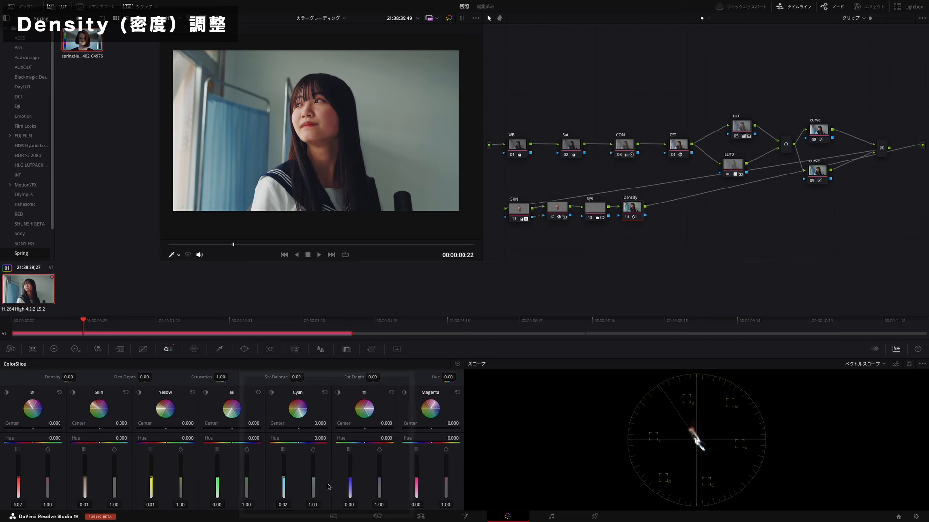
pyautogui.moveTo(350, 479); pyautogui.dragTo(350, 477)
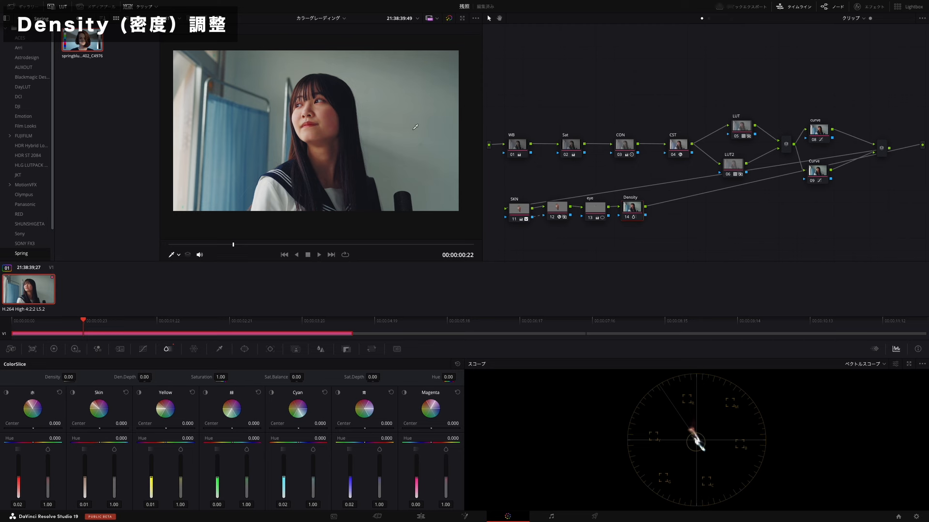
pyautogui.moveTo(629, 211); pyautogui.dragTo(633, 211)
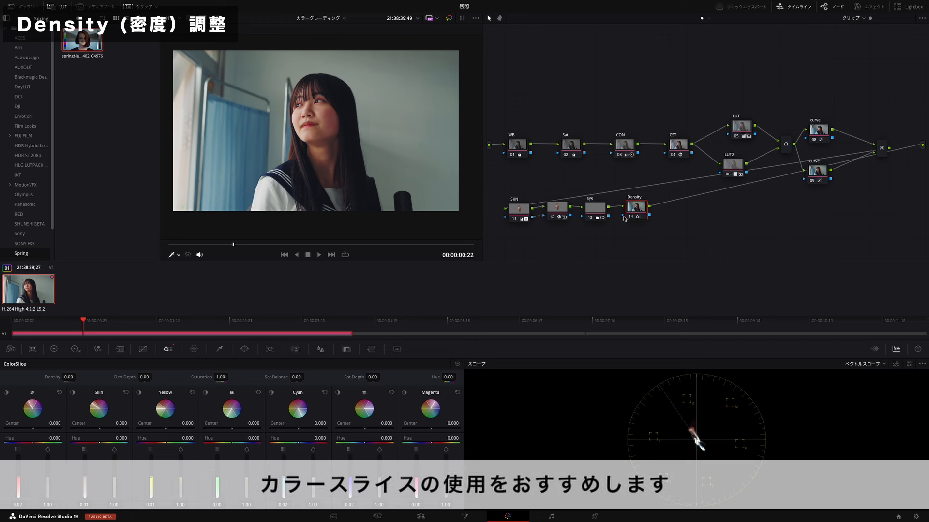
pyautogui.moveTo(638, 219); pyautogui.dragTo(635, 219)
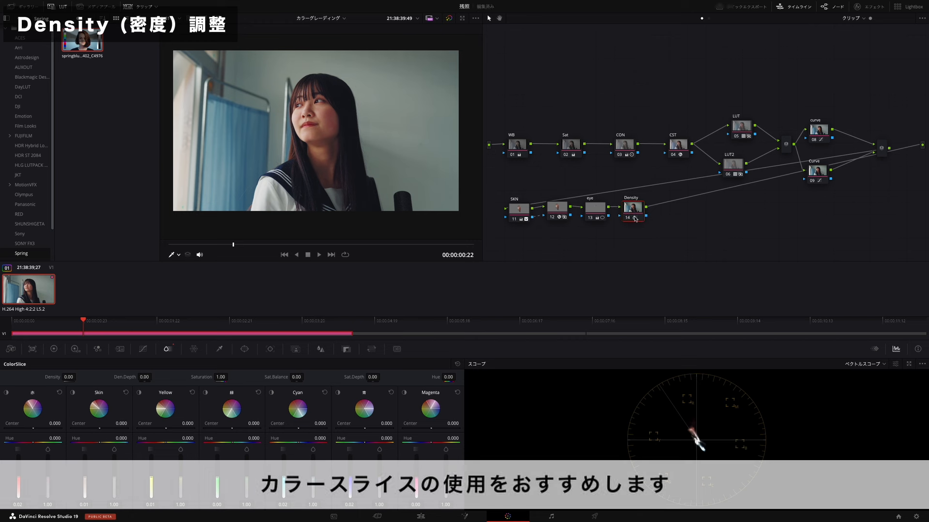
# - Add a serial node after Density, label it "bignet", and give it a circular window
pyautogui.hotkey('alt', 's')
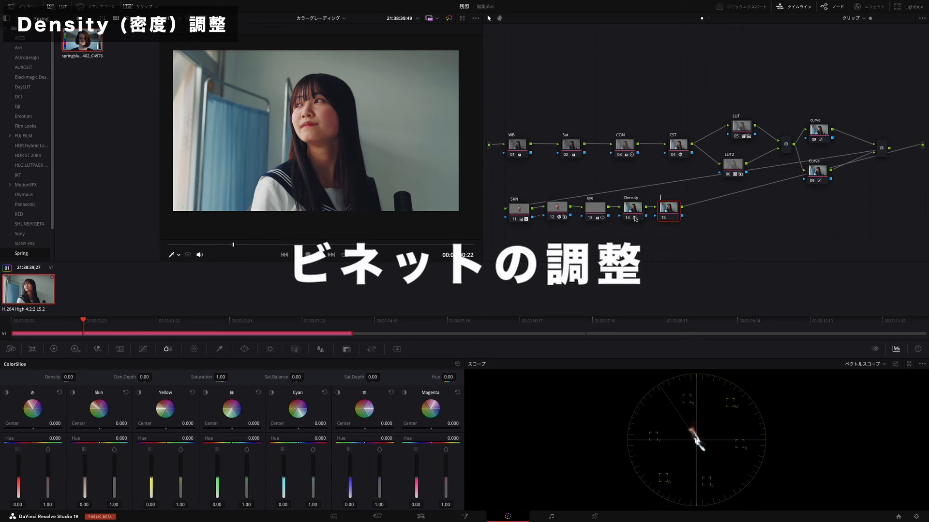
pyautogui.write('bignet')
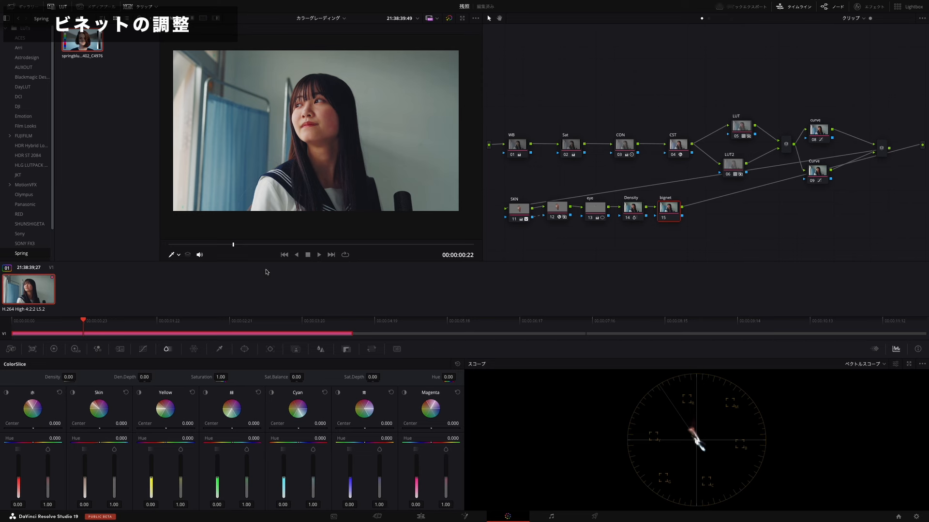
pyautogui.click(244, 349)
pyautogui.click(16, 416)
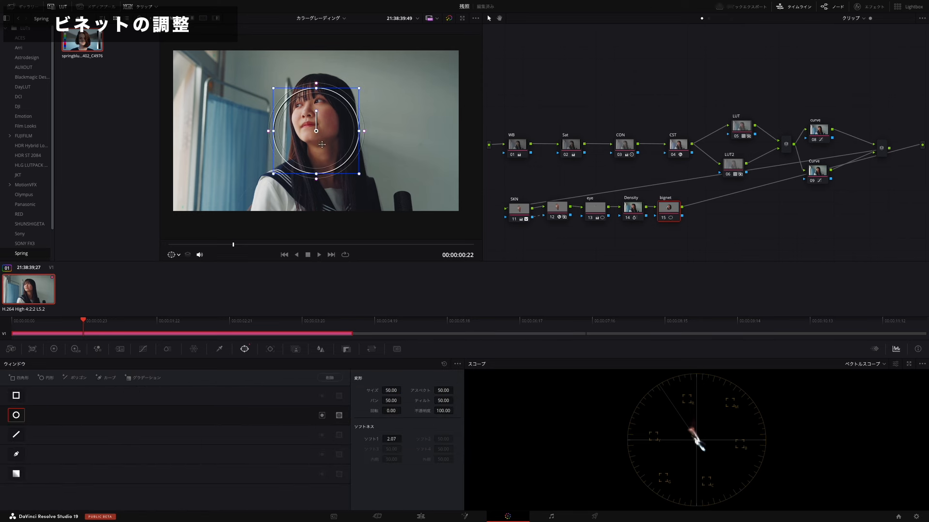
# - Center the circular window on the subject and enlarge it to size about 46.8, aspect about 46.8 and softness about 8.1
pyautogui.moveTo(322, 145); pyautogui.dragTo(322, 129)
pyautogui.moveTo(359, 158); pyautogui.dragTo(386, 185)
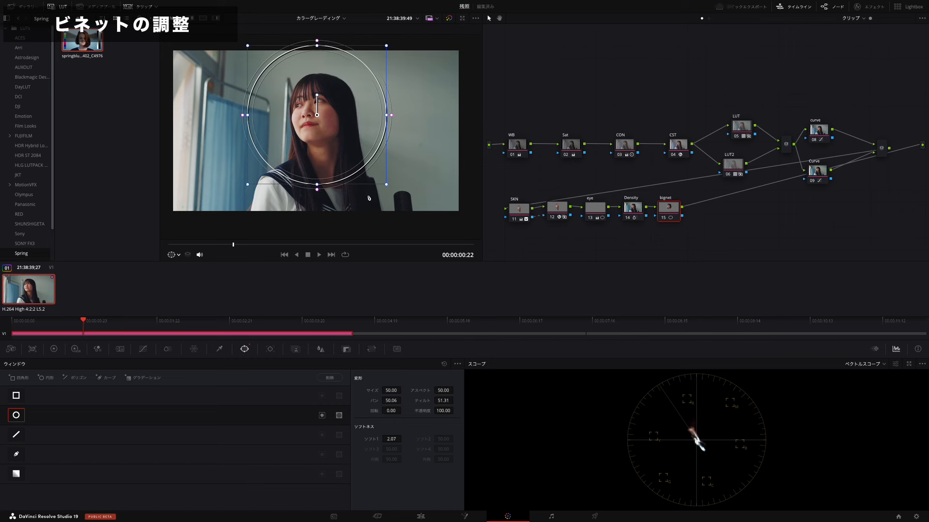
pyautogui.moveTo(326, 162); pyautogui.dragTo(325, 181)
pyautogui.moveTo(386, 133); pyautogui.dragTo(426, 136)
pyautogui.moveTo(322, 136); pyautogui.dragTo(322, 135)
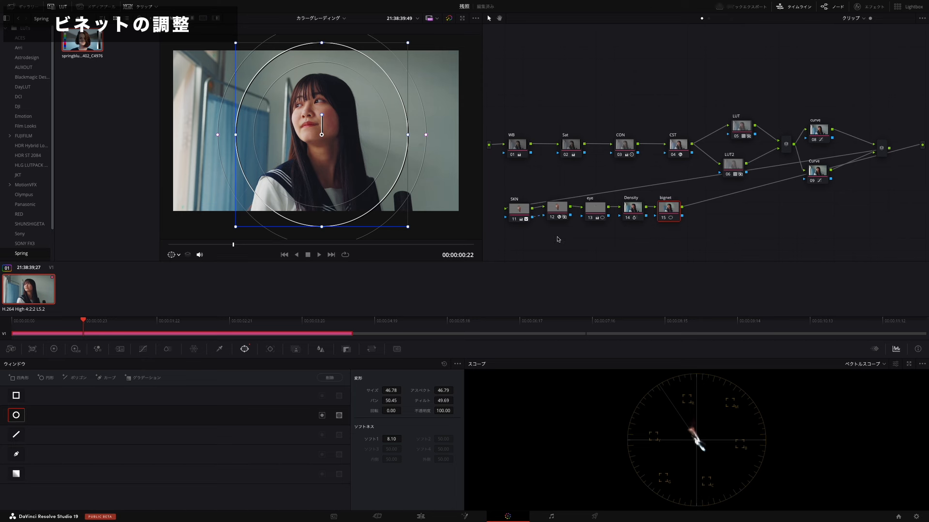
# - Invert the bignet node's circular window to target the frame edges, and check the mask in highlight view
pyautogui.click(322, 416)
pyautogui.hotkey('shift', 'h')
pyautogui.hotkey('shift', 'h')
# - Set the bignet node's gamma luminance to -0.05 and cool its color temperature slightly
pyautogui.click(54, 349)
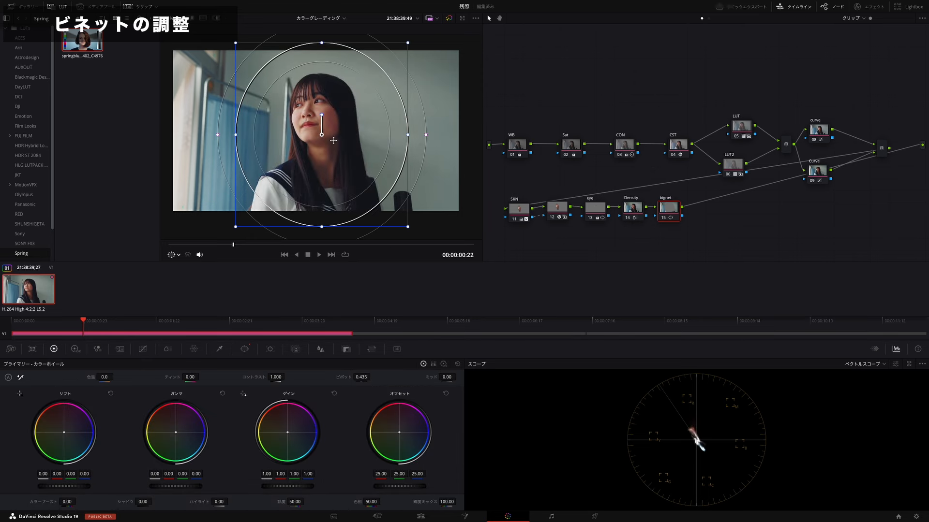
pyautogui.moveTo(322, 135); pyautogui.dragTo(322, 135)
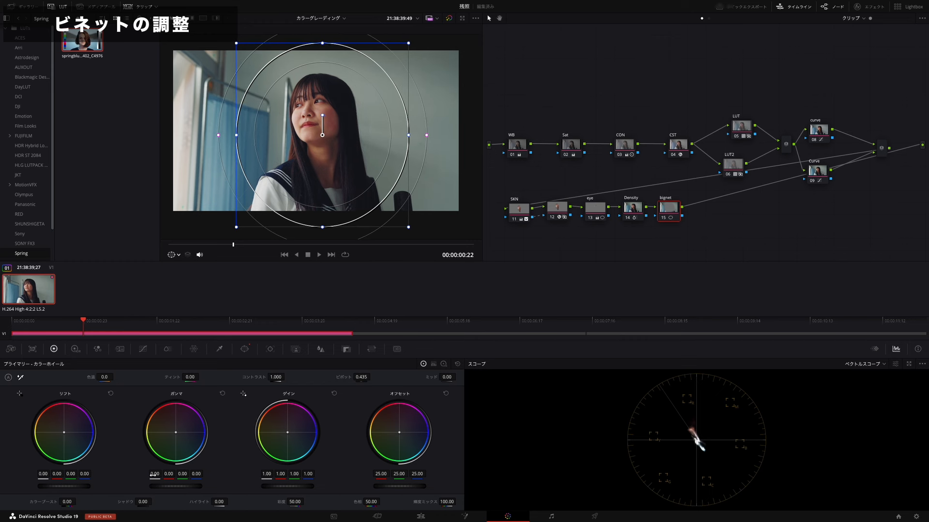
pyautogui.moveTo(154, 475); pyautogui.dragTo(149, 475)
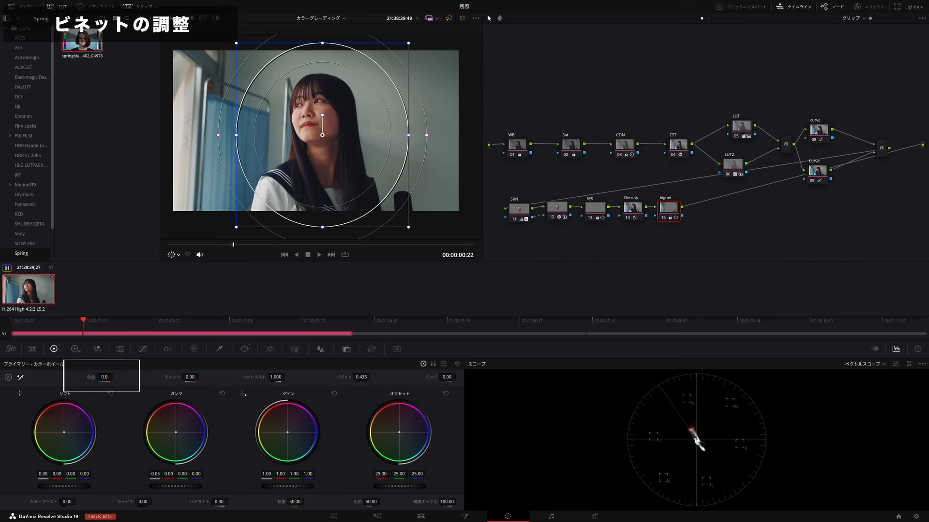
pyautogui.moveTo(108, 377); pyautogui.dragTo(104, 377)
# - Check the bignet node's key mask and set its blur radius to 0.55 on the red, green and blue channels
pyautogui.click(346, 350)
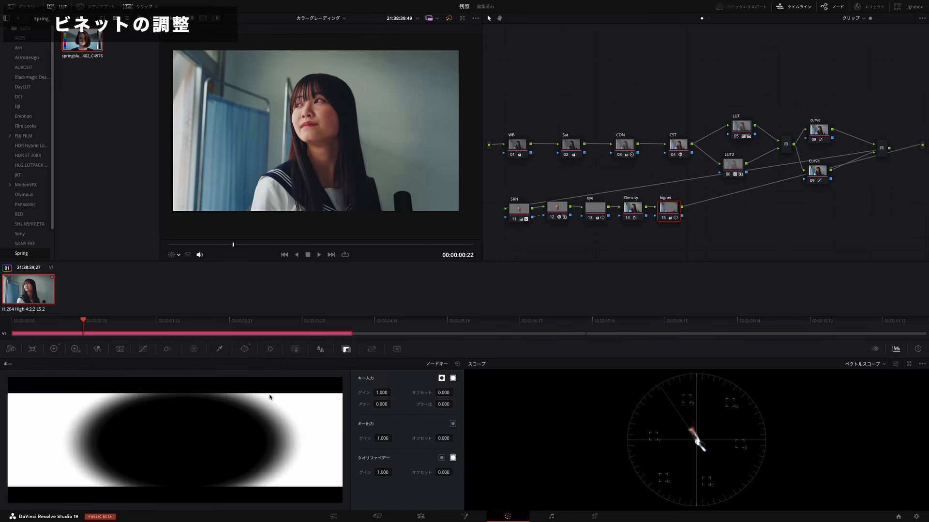
pyautogui.moveTo(58, 428); pyautogui.dragTo(58, 425)
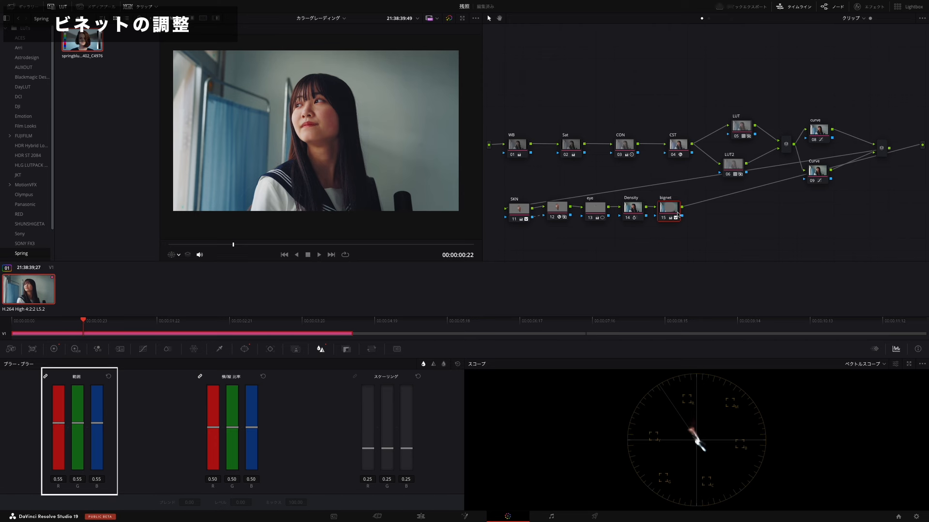
# - Compare the image with the bignet node switched off and on
pyautogui.moveTo(673, 211); pyautogui.dragTo(675, 212)
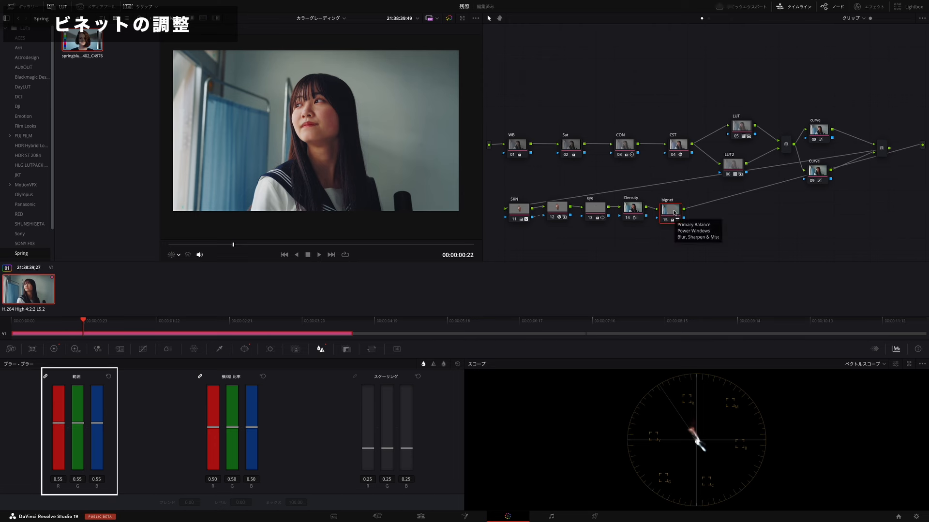
pyautogui.hotkey('ctrl', 'd')
pyautogui.hotkey('ctrl', 'd')
pyautogui.hotkey('ctrl', 'd')
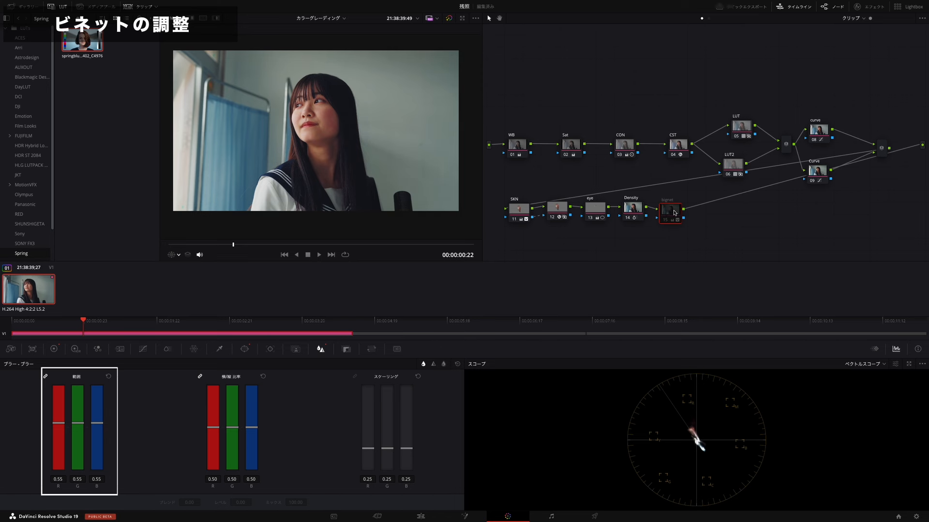
pyautogui.hotkey('ctrl', 'd')
pyautogui.hotkey('ctrl', 'd')
pyautogui.hotkey('ctrl', 'd')
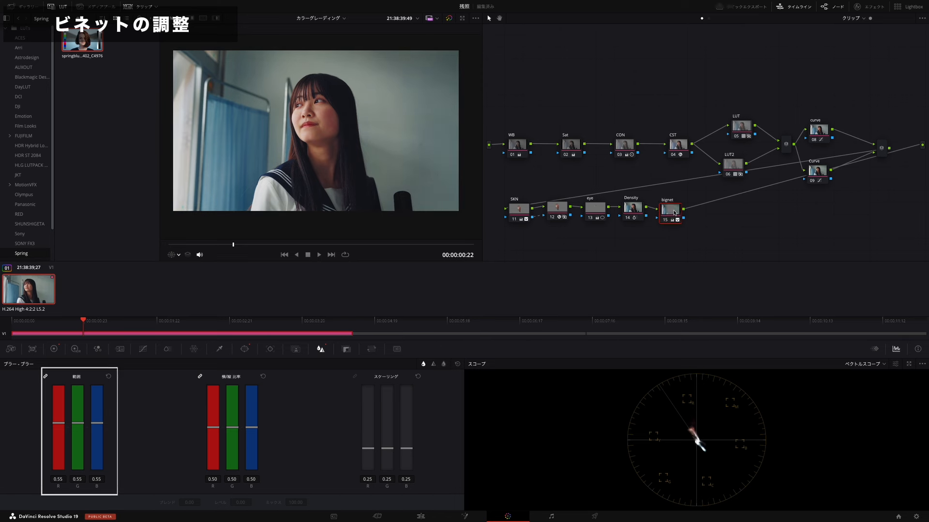
# - Widen the soft edge of the bignet node's circular window and compare the image with the node off and on
pyautogui.click(244, 348)
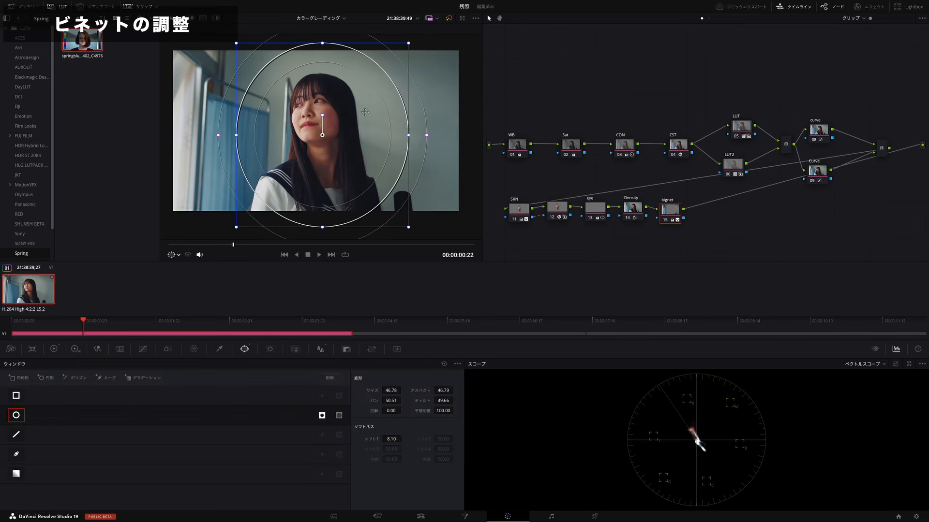
pyautogui.moveTo(427, 136); pyautogui.dragTo(450, 153)
pyautogui.hotkey('ctrl', 'd')
pyautogui.hotkey('ctrl', 'd')
# - Add a serial node named LvsS after bignet and open its luminance vs saturation curve
pyautogui.hotkey('alt', 's')
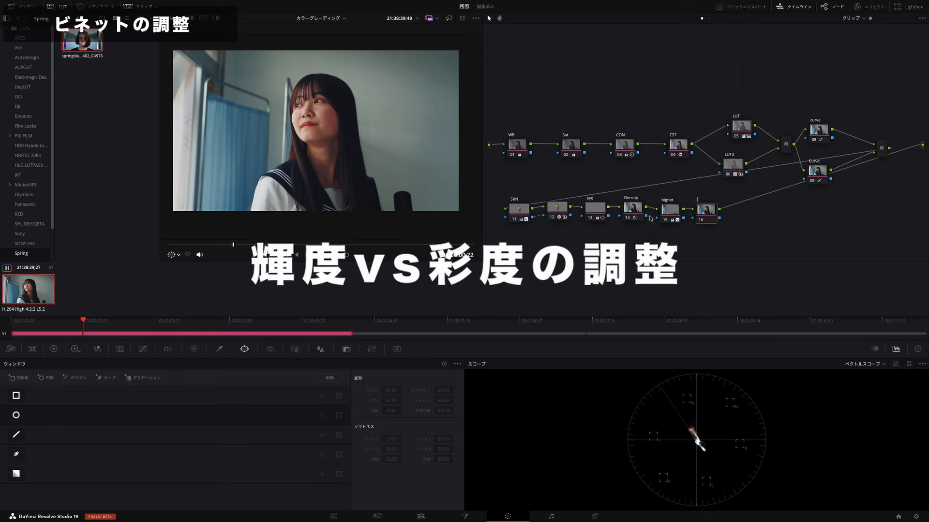
pyautogui.write('LvsS')
pyautogui.press('Return')
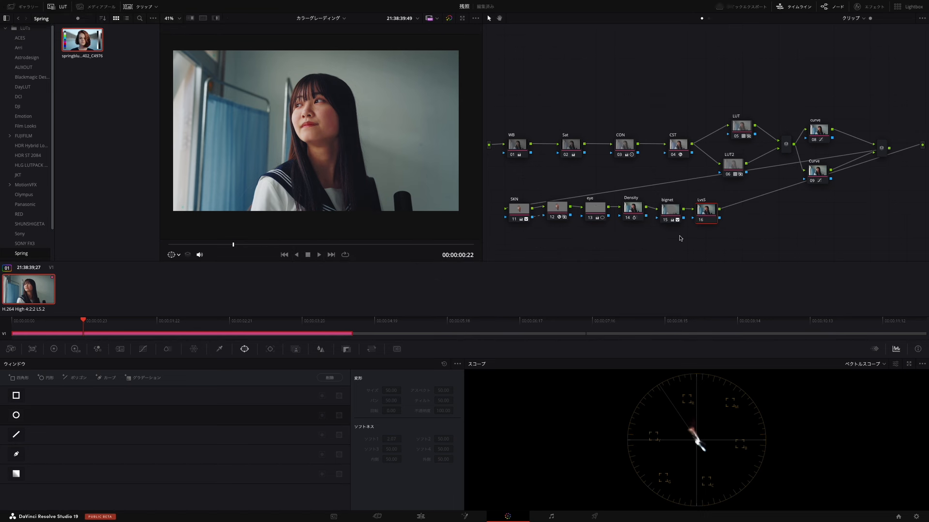
pyautogui.click(54, 348)
pyautogui.click(143, 349)
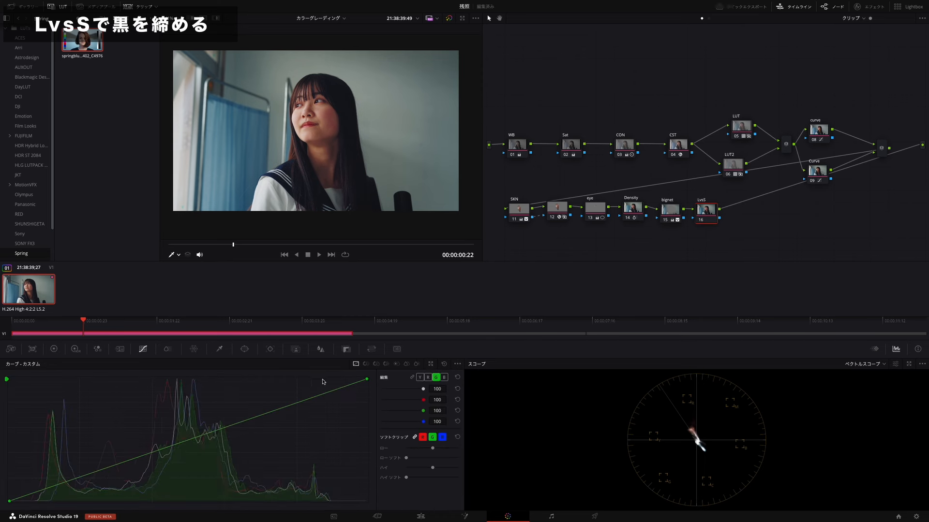
pyautogui.click(366, 364)
pyautogui.click(396, 364)
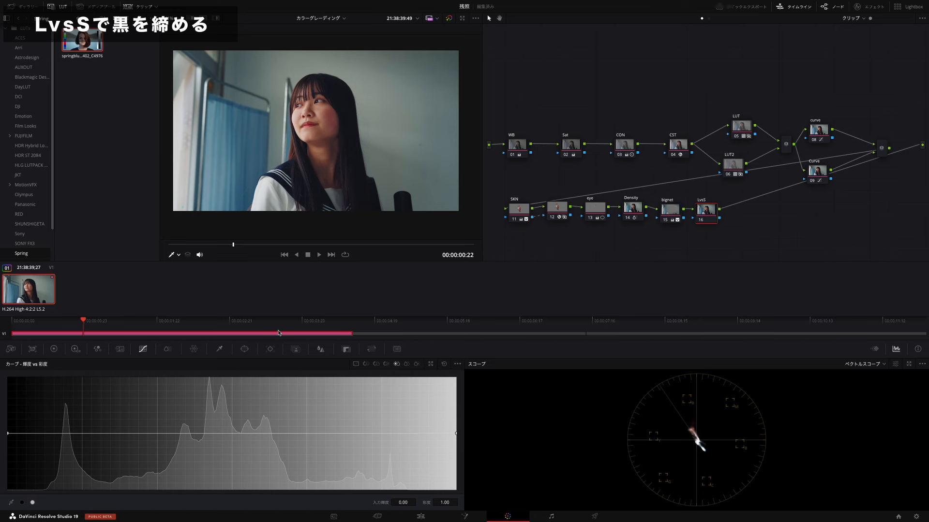
# - Desaturate the deepest shadows and brightest highlights on the luminance vs saturation curve, holding the midtones with two anchors, the upper at input luminance 0.84
pyautogui.click(82, 433)
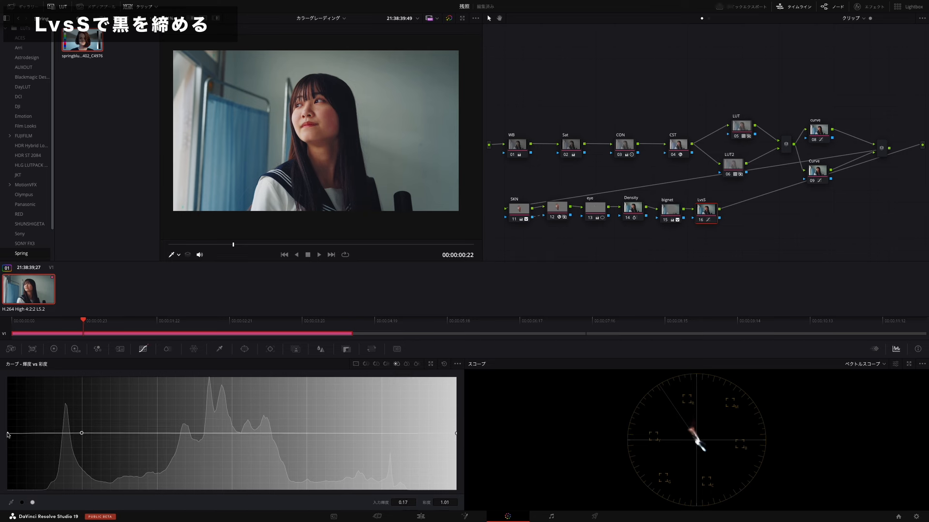
pyautogui.moveTo(8, 435); pyautogui.dragTo(10, 503)
pyautogui.moveTo(81, 433); pyautogui.dragTo(97, 433)
pyautogui.moveTo(11, 489)
pyautogui.mouseDown()
pyautogui.moveTo(13, 473)
pyautogui.moveTo(24, 491)
pyautogui.mouseUp()
pyautogui.click(382, 433)
pyautogui.moveTo(456, 434); pyautogui.dragTo(440, 497)
pyautogui.moveTo(382, 433); pyautogui.dragTo(384, 433)
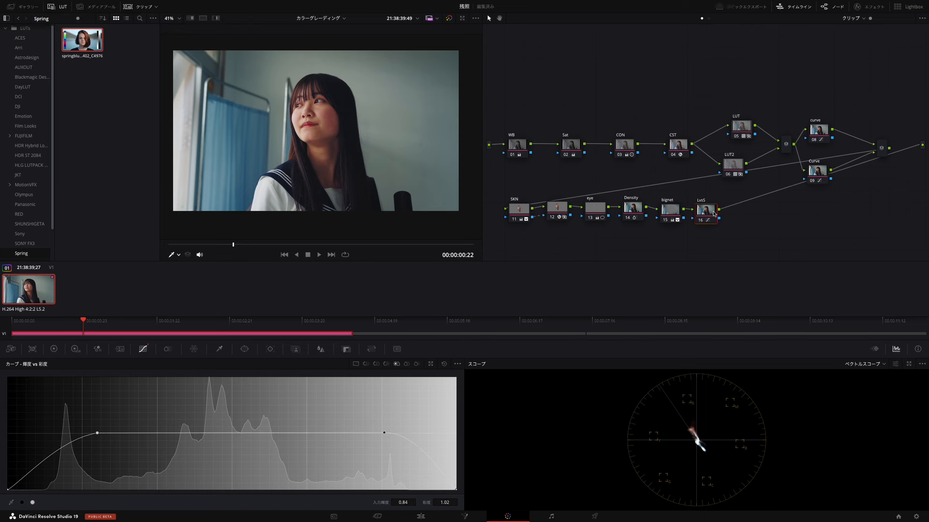
# - Add a serial node named Glow after LvsS and apply the グロー effect to it
pyautogui.hotkey('alt', 's')
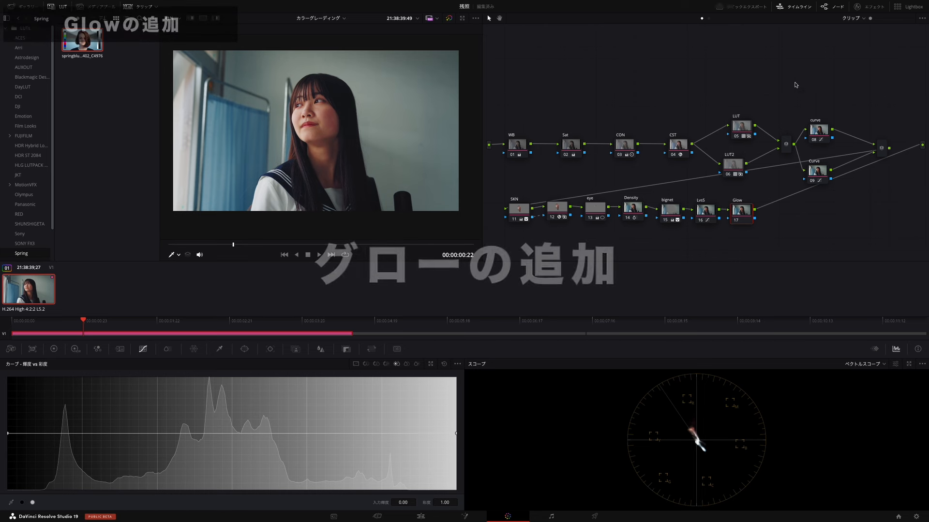
pyautogui.click(865, 8)
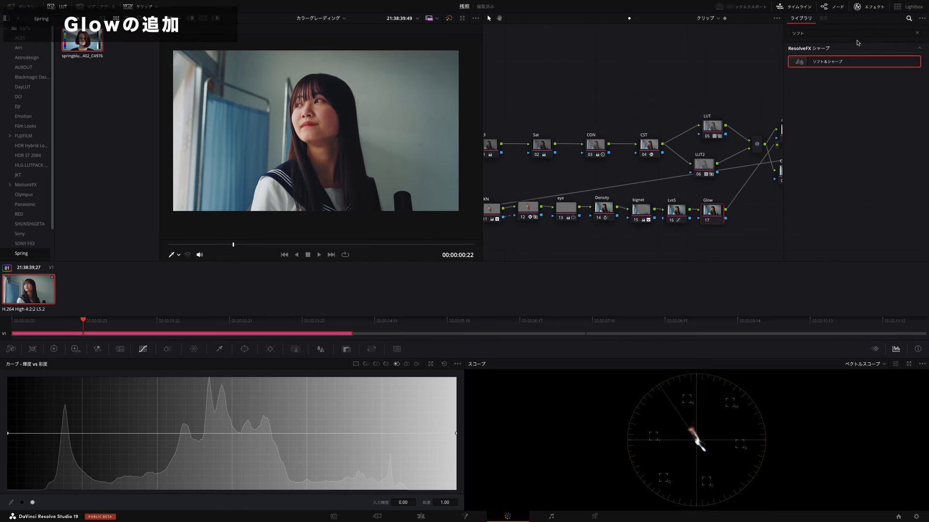
pyautogui.click(917, 33)
pyautogui.write('グロー')
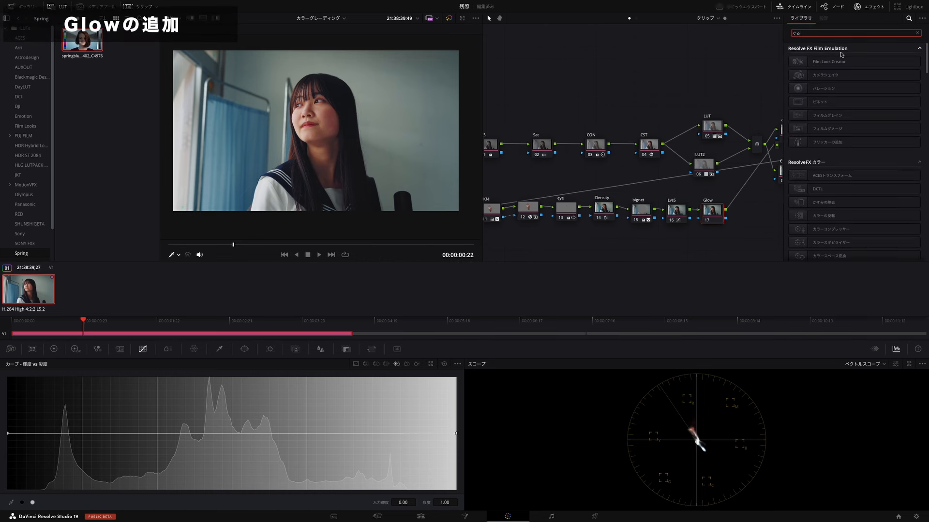
pyautogui.doubleClick(844, 62)
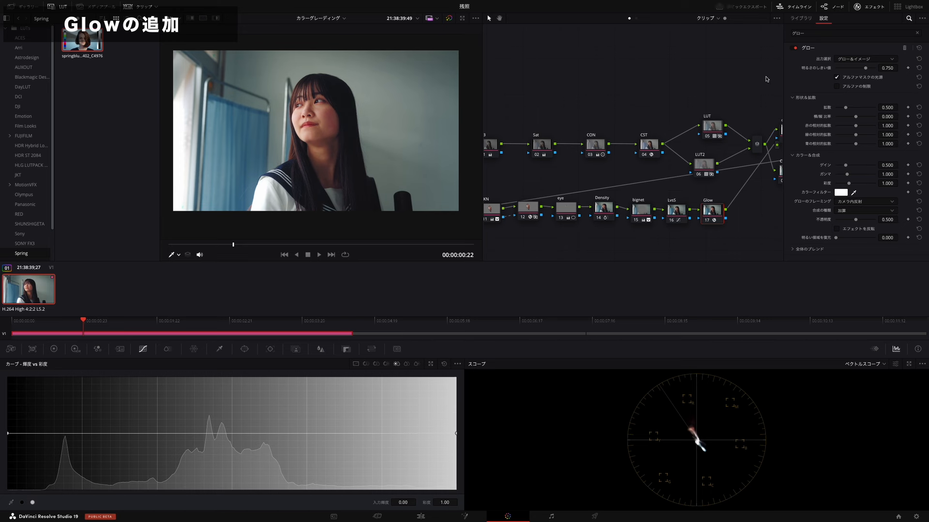
# - Set the glow's brightness threshold to 0.706 and its spread to 2.000
pyautogui.moveTo(866, 68); pyautogui.dragTo(861, 71)
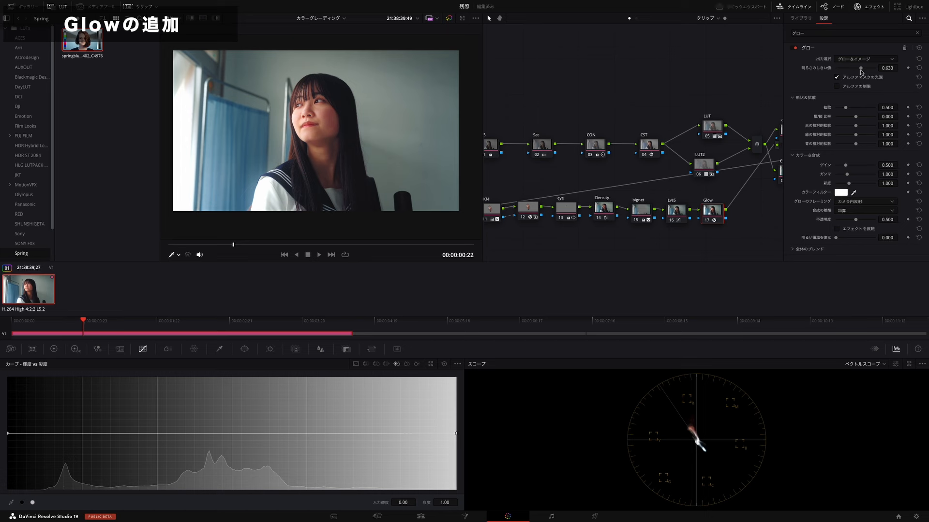
pyautogui.moveTo(860, 70)
pyautogui.mouseDown()
pyautogui.moveTo(845, 71)
pyautogui.moveTo(864, 71)
pyautogui.mouseUp()
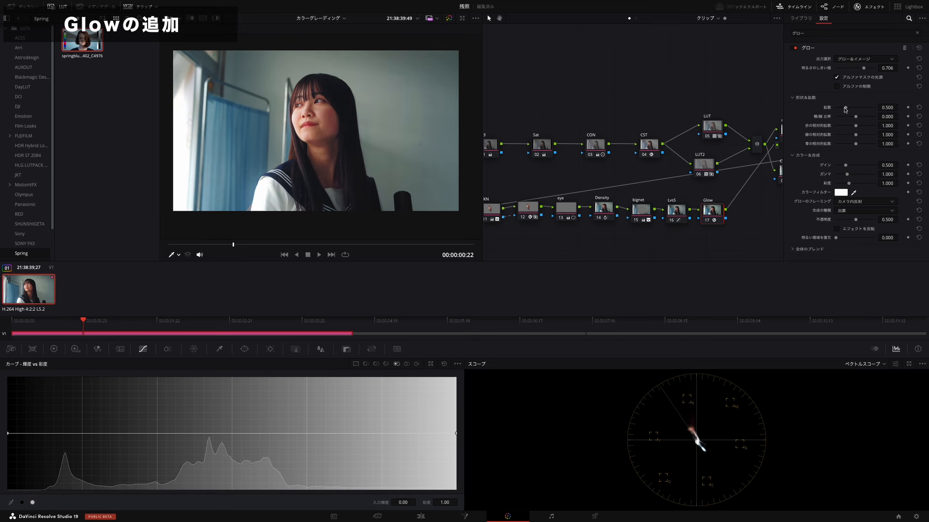
pyautogui.moveTo(846, 108); pyautogui.dragTo(868, 109)
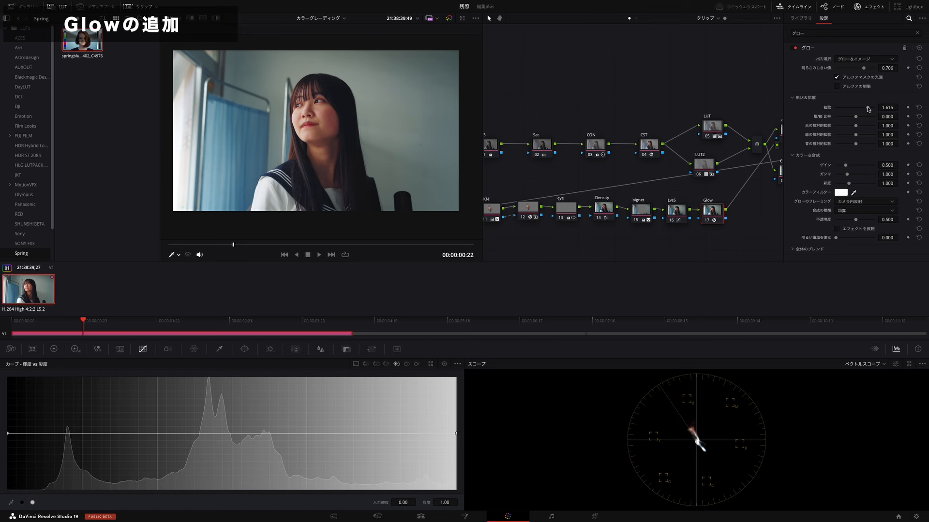
pyautogui.moveTo(868, 109); pyautogui.dragTo(876, 110)
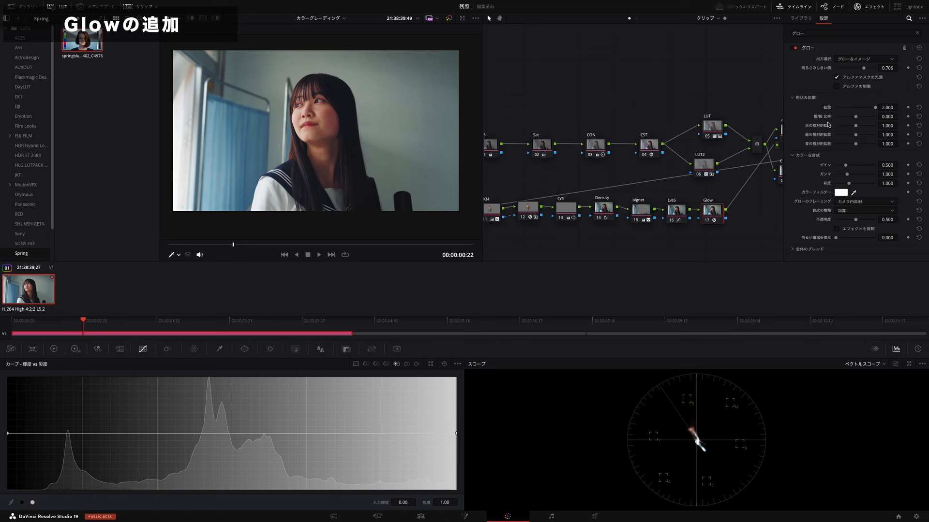
# - Set the glow's composite type to ソフトライト and tune it to threshold 0.248, gain 0.679 and gamma 0.791
pyautogui.click(859, 212)
pyautogui.scroll(-5, 850, 279)
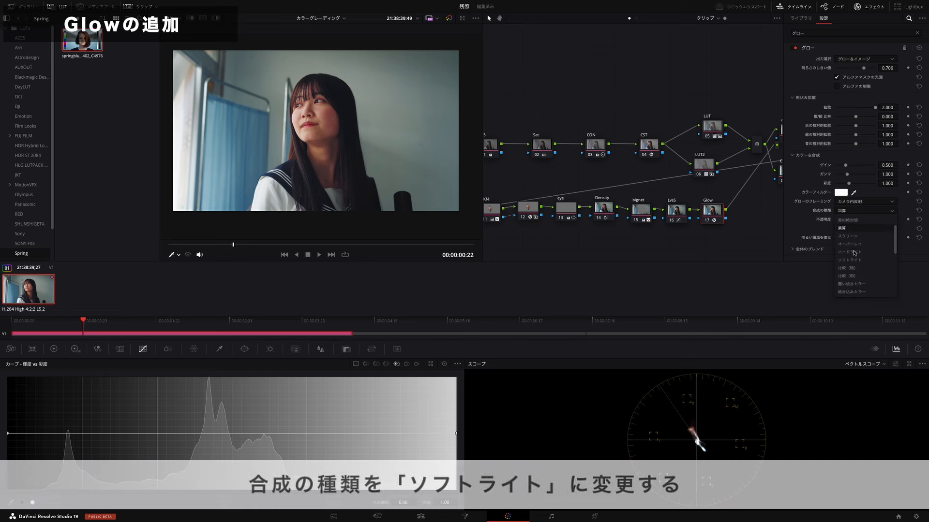
pyautogui.scroll(4, 861, 276)
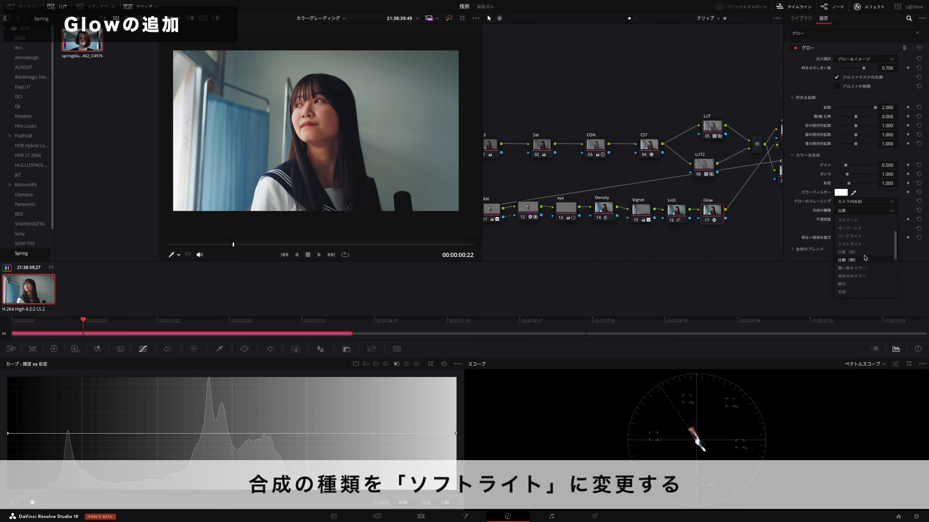
pyautogui.click(864, 244)
pyautogui.moveTo(864, 68); pyautogui.dragTo(845, 68)
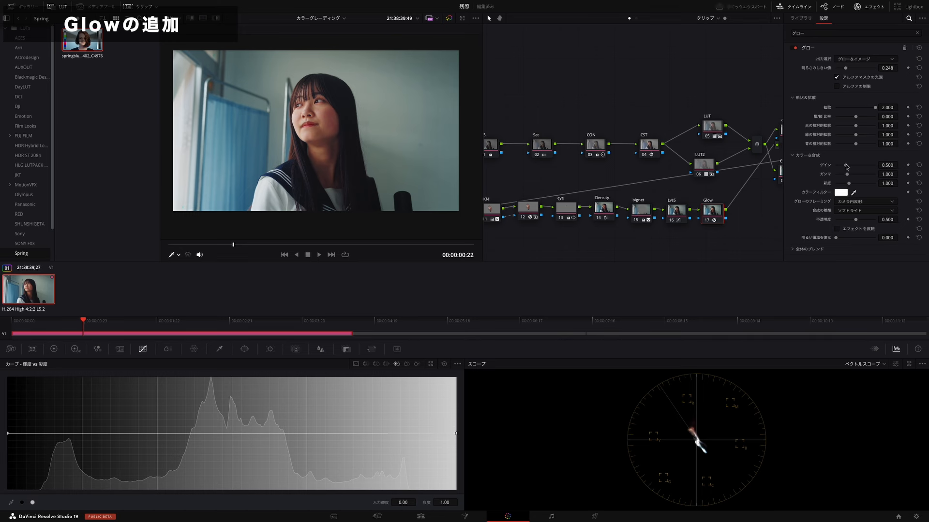
pyautogui.moveTo(846, 167)
pyautogui.mouseDown()
pyautogui.moveTo(867, 167)
pyautogui.moveTo(844, 174)
pyautogui.mouseUp()
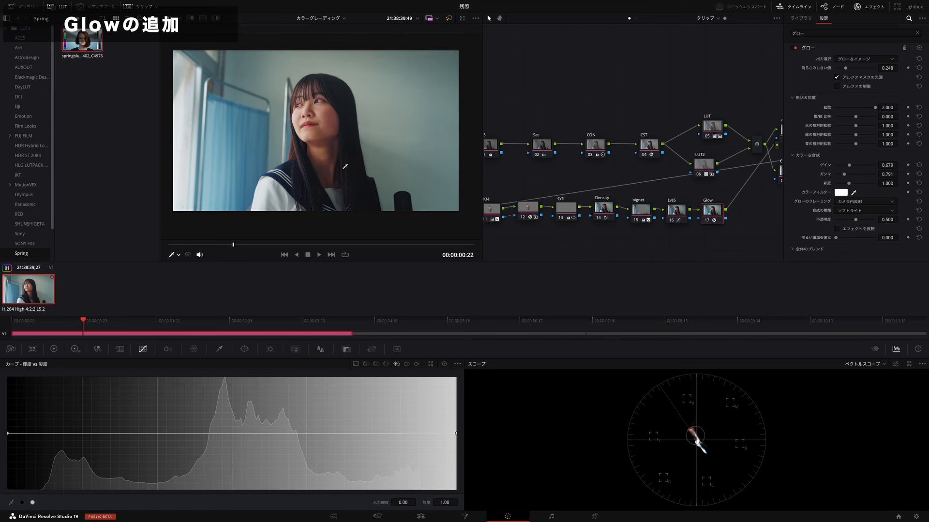
# - Tint the glow's color filter a warm pale yellow and reduce the glow's saturation to 0.577
pyautogui.click(845, 200)
pyautogui.click(841, 193)
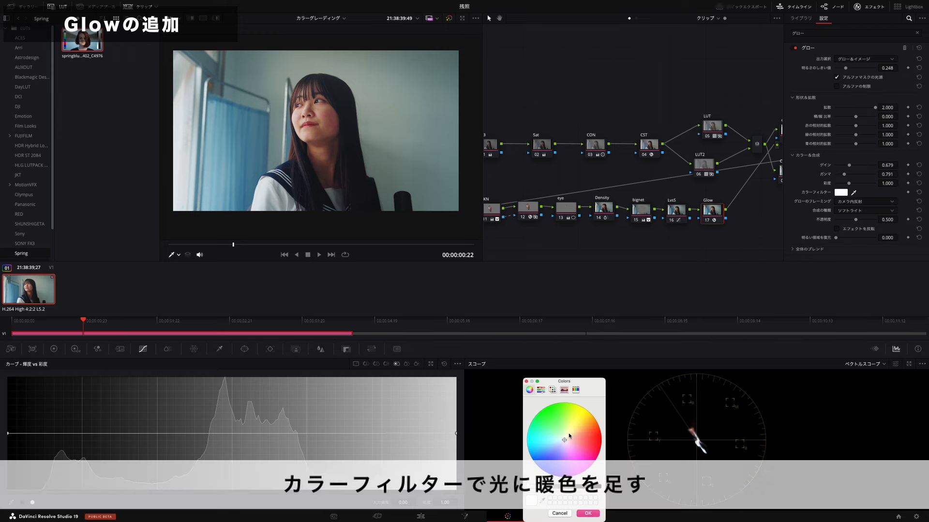
pyautogui.moveTo(568, 436); pyautogui.dragTo(569, 431)
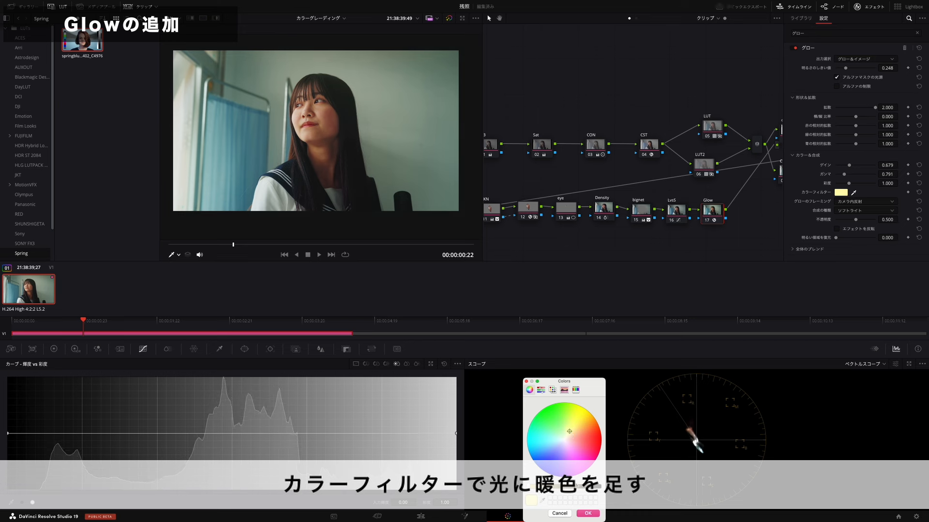
pyautogui.click(588, 514)
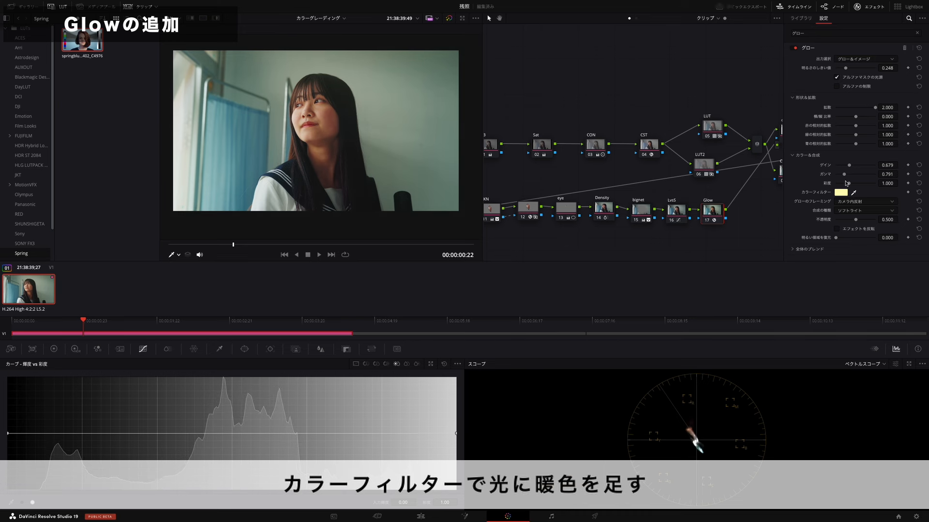
pyautogui.moveTo(847, 184); pyautogui.dragTo(844, 187)
pyautogui.scroll(2, 389, 119)
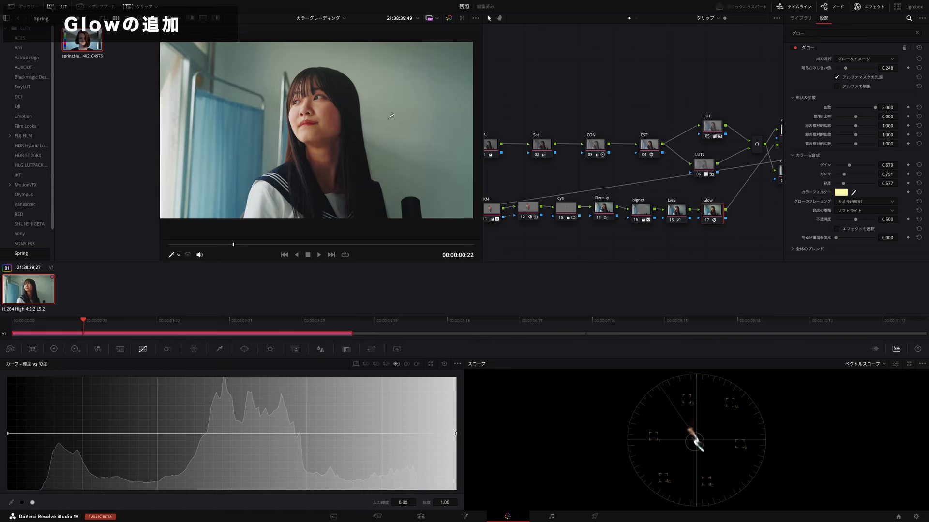
pyautogui.scroll(-1, 388, 119)
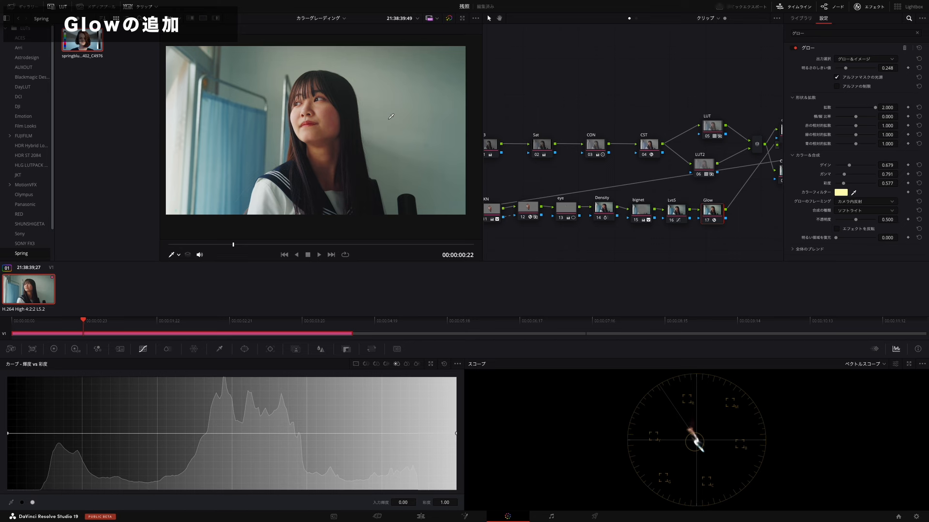
# - Restrict the Glow node to brighter areas with an HSL luminance qualifier, low 59.4 and low softness 17.1
pyautogui.click(868, 6)
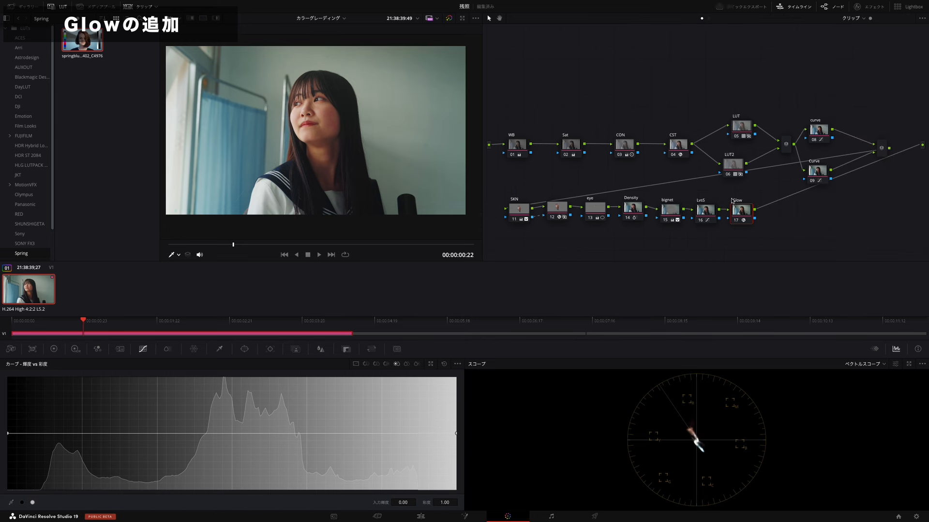
pyautogui.click(219, 349)
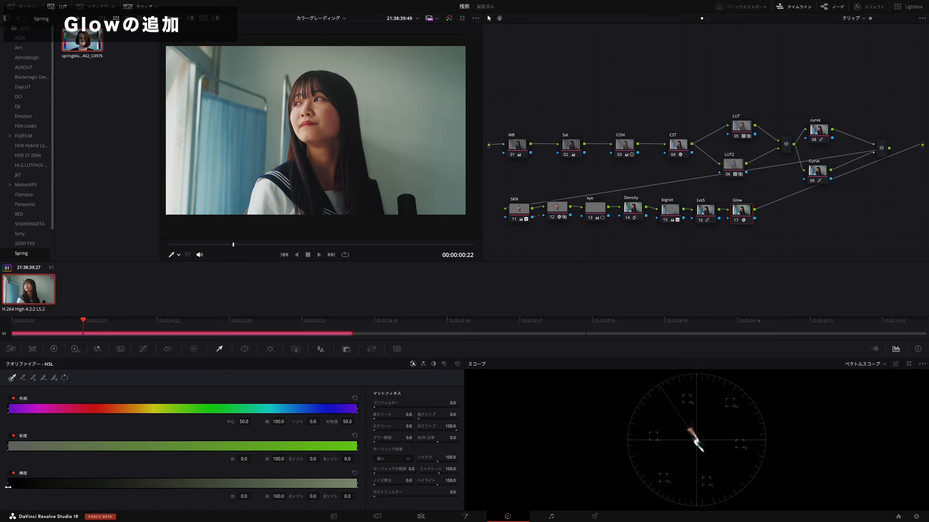
pyautogui.moveTo(8, 485); pyautogui.dragTo(115, 485)
pyautogui.moveTo(305, 501); pyautogui.dragTo(319, 497)
pyautogui.moveTo(146, 484); pyautogui.dragTo(245, 486)
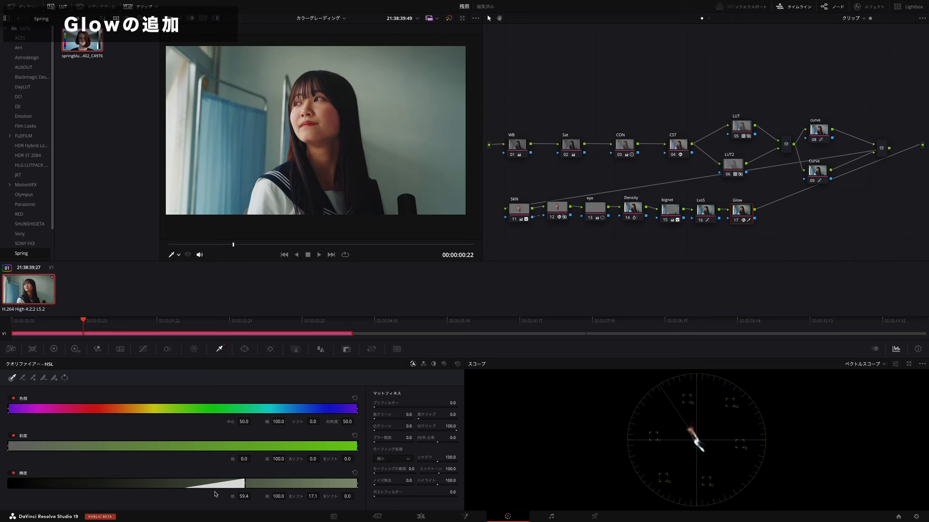
# - Set the Glow node's key output gain to 0.7
pyautogui.click(346, 349)
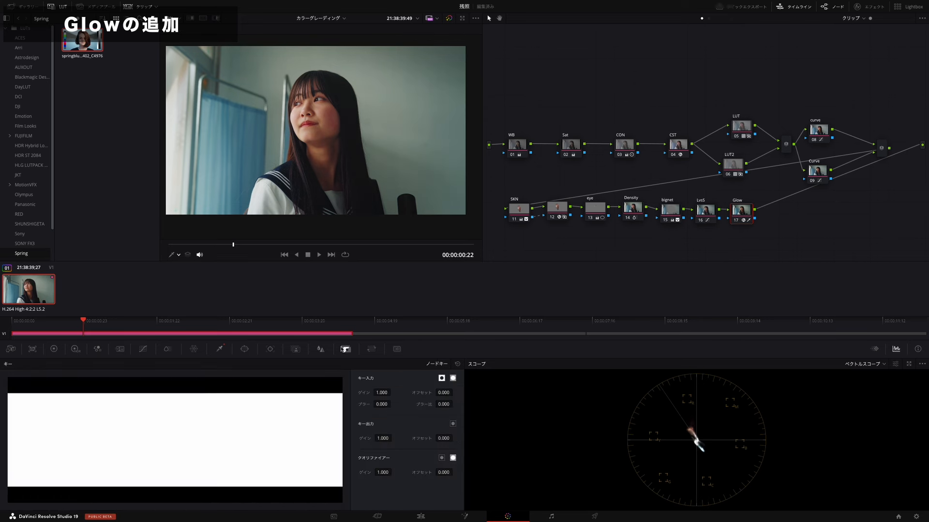
pyautogui.doubleClick(382, 437)
pyautogui.write('0.7')
pyautogui.press('Return')
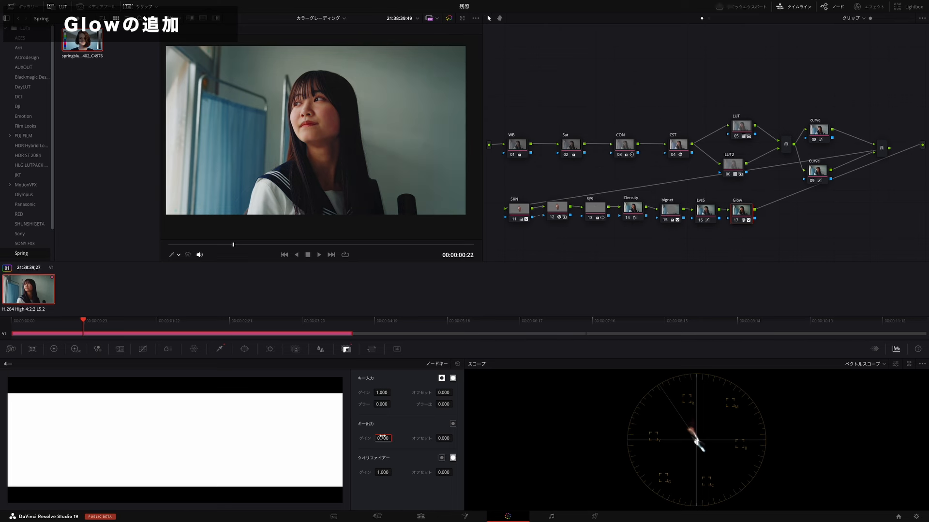
# - Raise the Glow node's key output gain slightly while comparing the image with the node off and on
pyautogui.press('super+d')
pyautogui.press('super+d')
pyautogui.moveTo(382, 438); pyautogui.dragTo(394, 438)
pyautogui.press('super+d')
pyautogui.press('super+d')
# - Lower the Glow qualifier's luminance low limit to 43.1 and shift the Glow node slightly away from LvsS
pyautogui.click(219, 349)
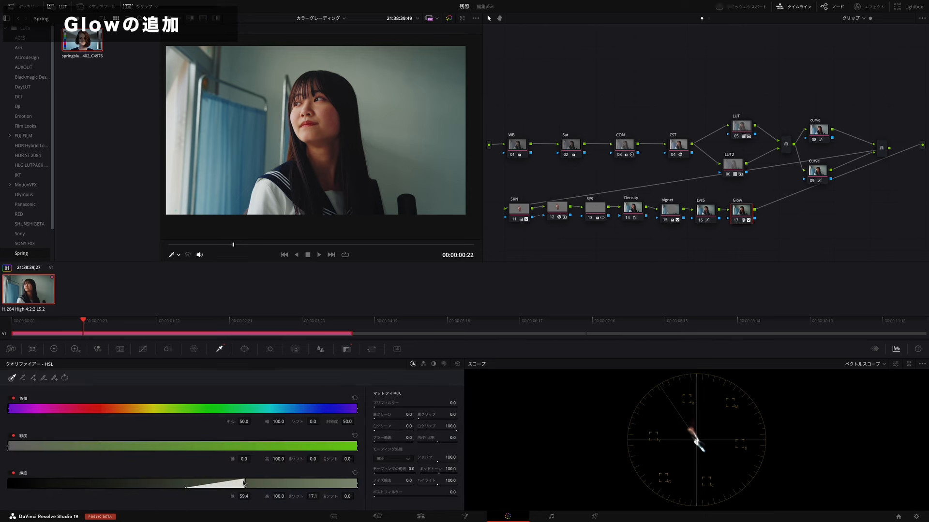
pyautogui.moveTo(244, 483); pyautogui.dragTo(187, 478)
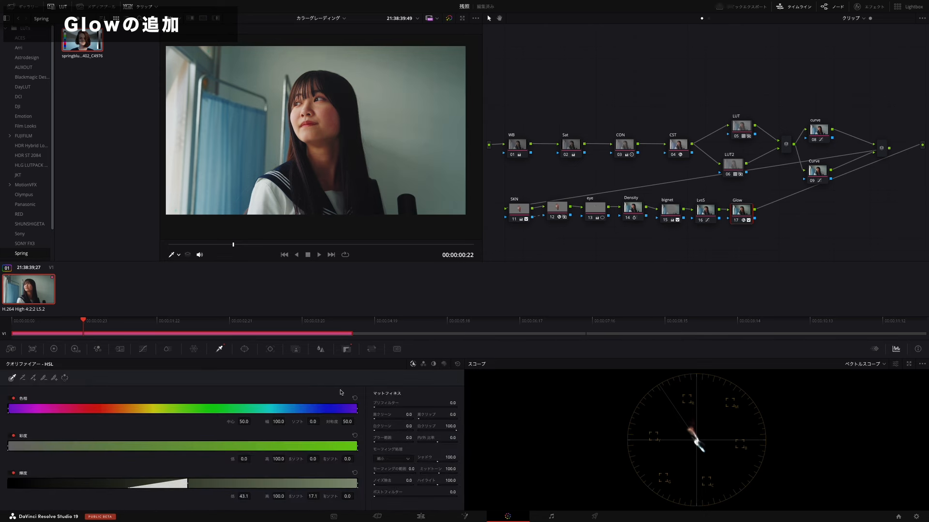
pyautogui.moveTo(740, 213); pyautogui.dragTo(747, 216)
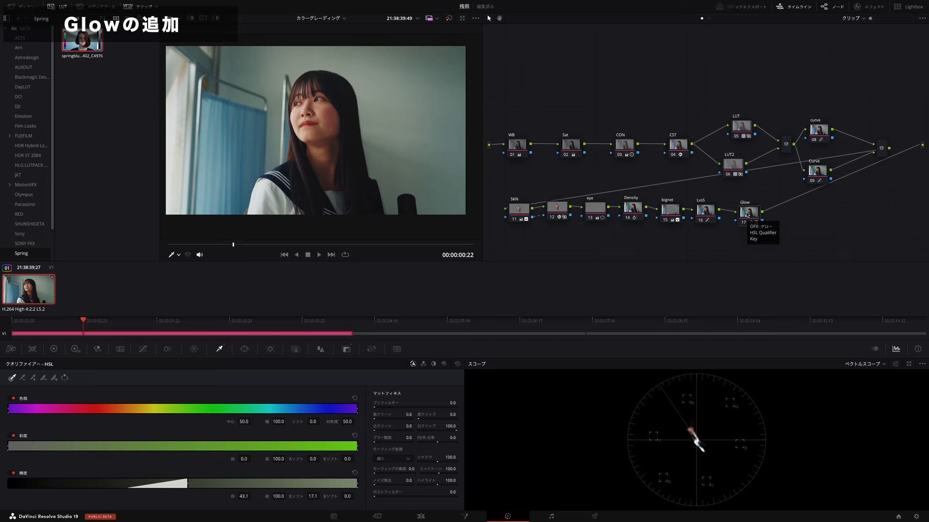
# - Add a serial node after Glow and label it Highlight
pyautogui.hotkey('alt', 's')
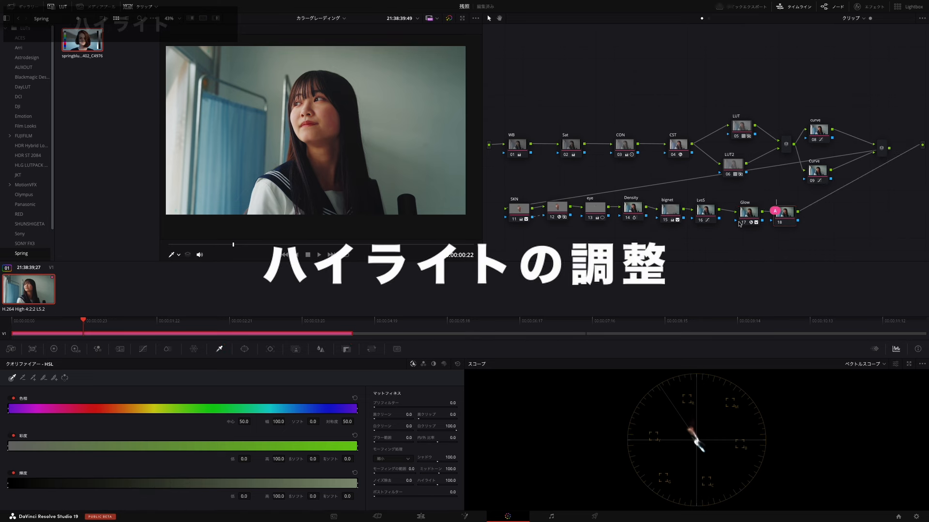
pyautogui.write('Hight')
pyautogui.press('Return')
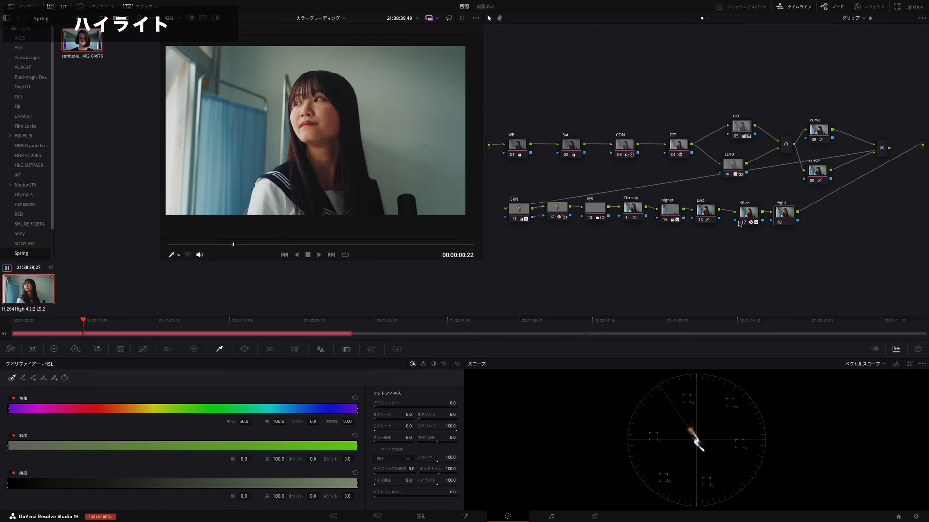
pyautogui.write('hlight')
pyautogui.press('Return')
# - Restrict the Highlight node to the bright areas with an HSL luminance qualifier, low 67.8 and low softness 20.2, checking the matte on the image
pyautogui.hotkey('shift', 'h')
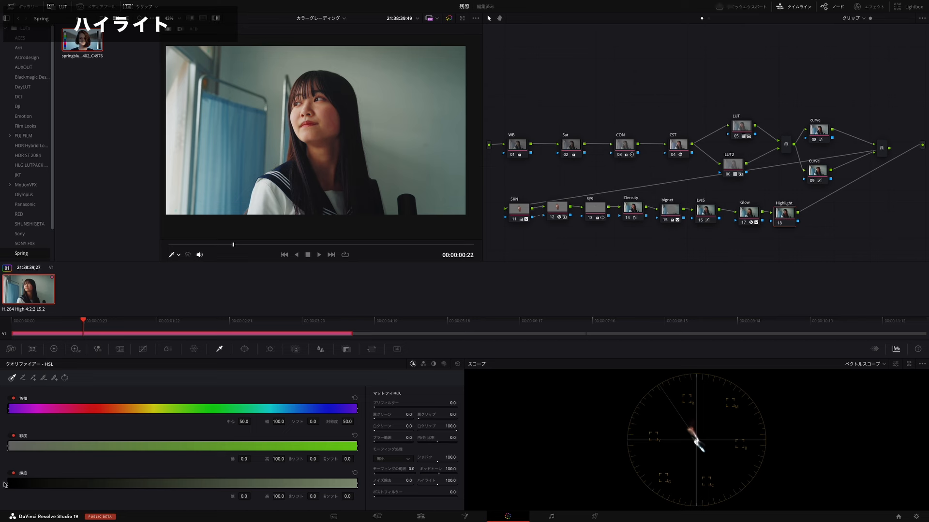
pyautogui.moveTo(9, 484); pyautogui.dragTo(280, 484)
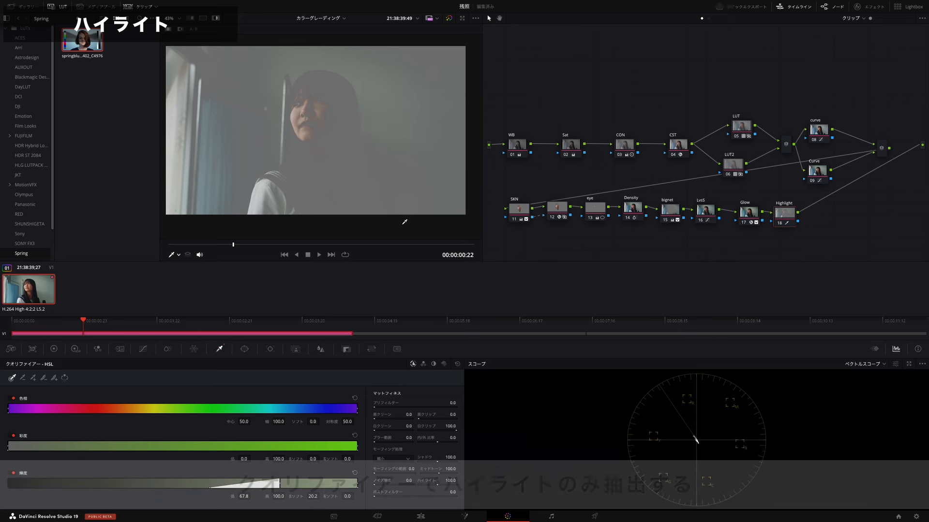
pyautogui.hotkey('shift', 'h')
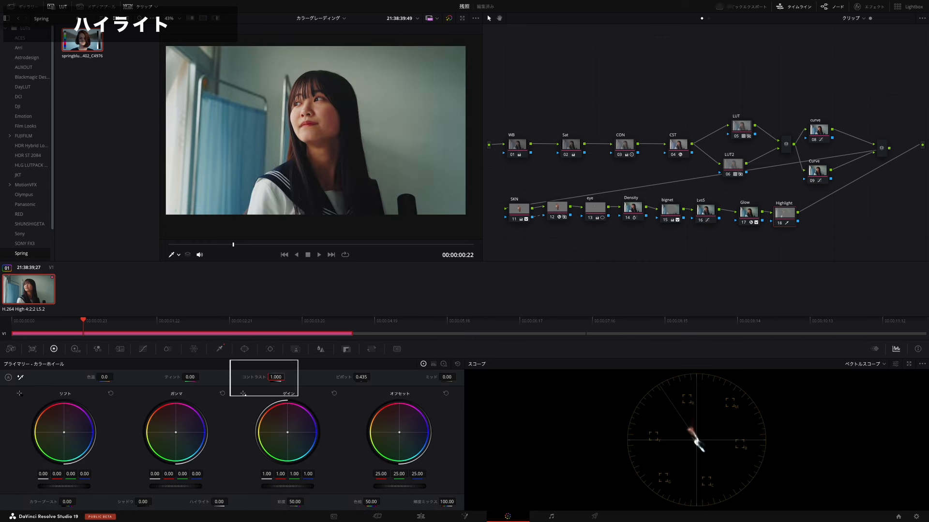
# - Set the Highlight node's contrast to 1.100 and its color temperature to 200
pyautogui.write('1.1')
pyautogui.press('Return')
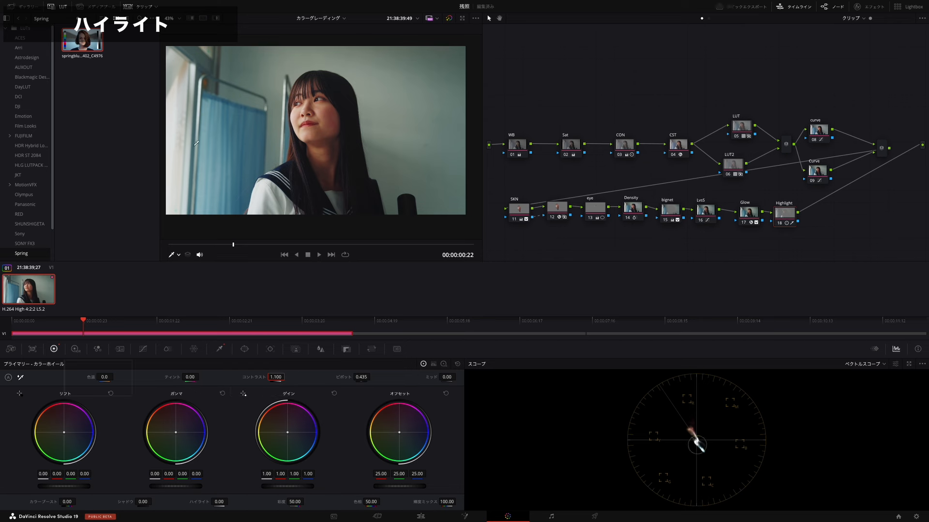
pyautogui.moveTo(107, 379); pyautogui.dragTo(109, 378)
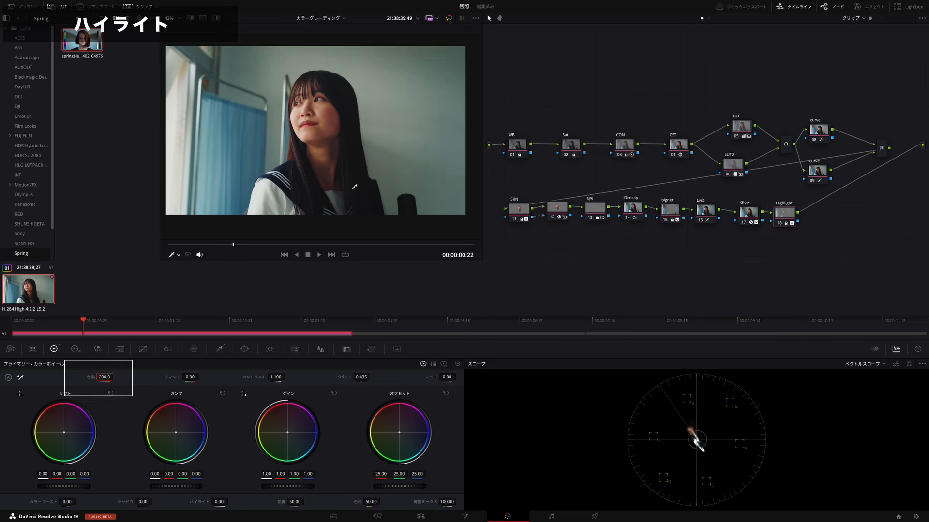
# - Compare the image with the Highlight node off and on, and lower its qualifier's luminance low limit to 64.5
pyautogui.moveTo(782, 218); pyautogui.dragTo(784, 216)
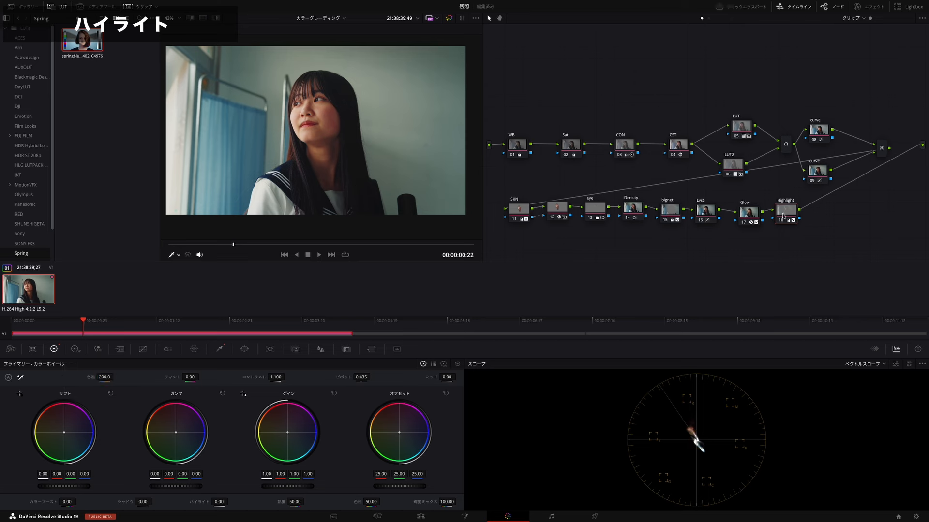
pyautogui.hotkey('ctrl', 'd')
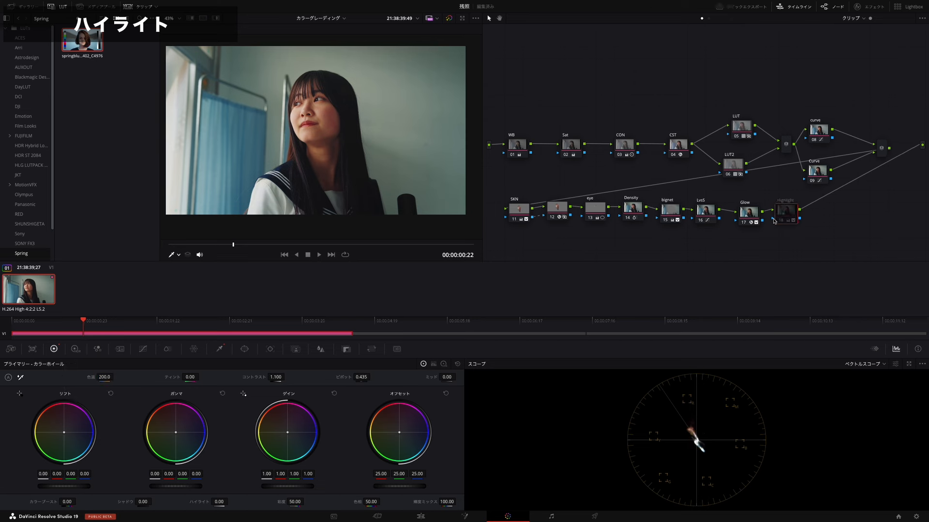
pyautogui.hotkey('ctrl', 'd')
pyautogui.hotkey('ctrl', 'd')
pyautogui.hotkey('ctrl', 'd')
pyautogui.click(219, 349)
pyautogui.click(268, 481)
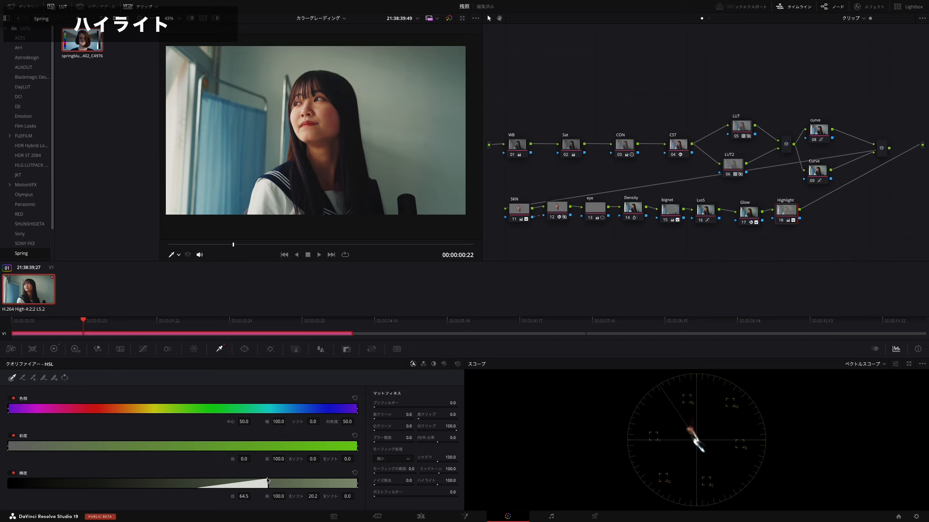
# - Add a serial node labelled Grain after Highlight and apply the フィルムグレイン effect to it, searching the effects library for グレイ
pyautogui.hotkey('alt', 's')
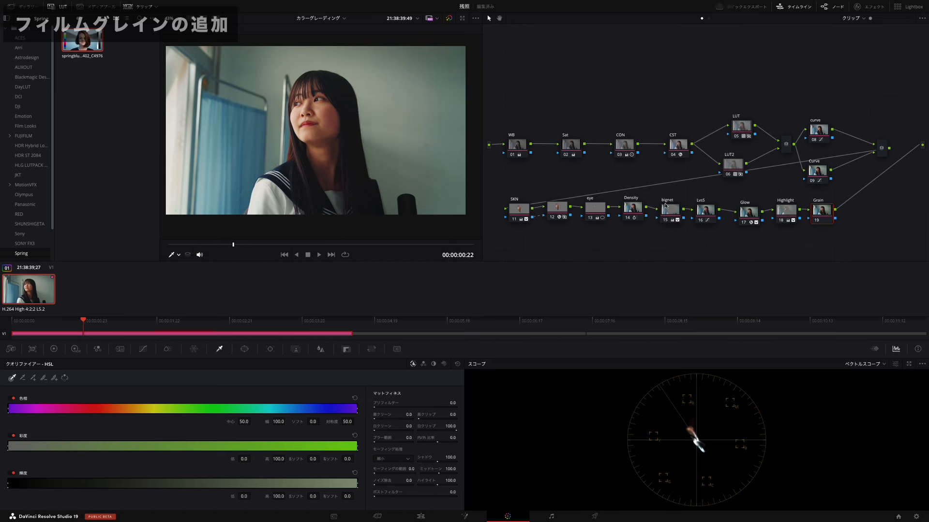
pyautogui.click(861, 10)
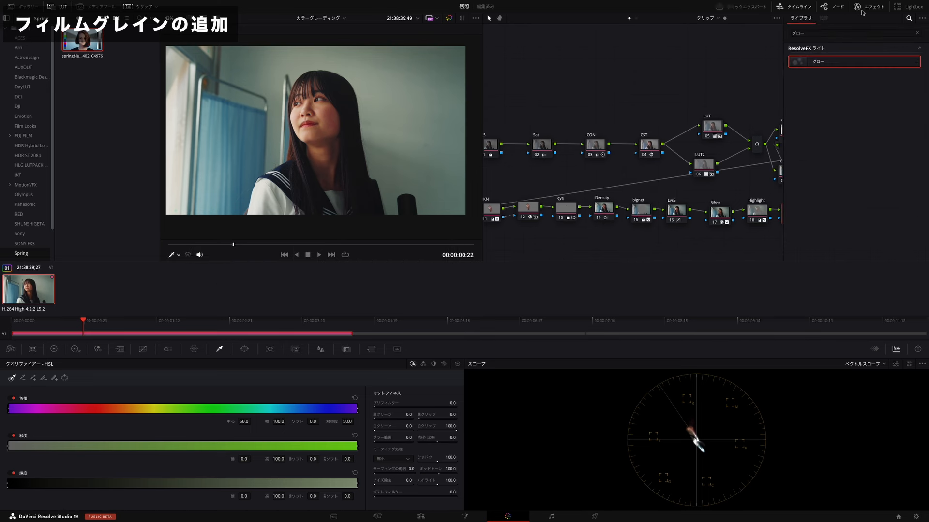
pyautogui.click(917, 32)
pyautogui.write('gur')
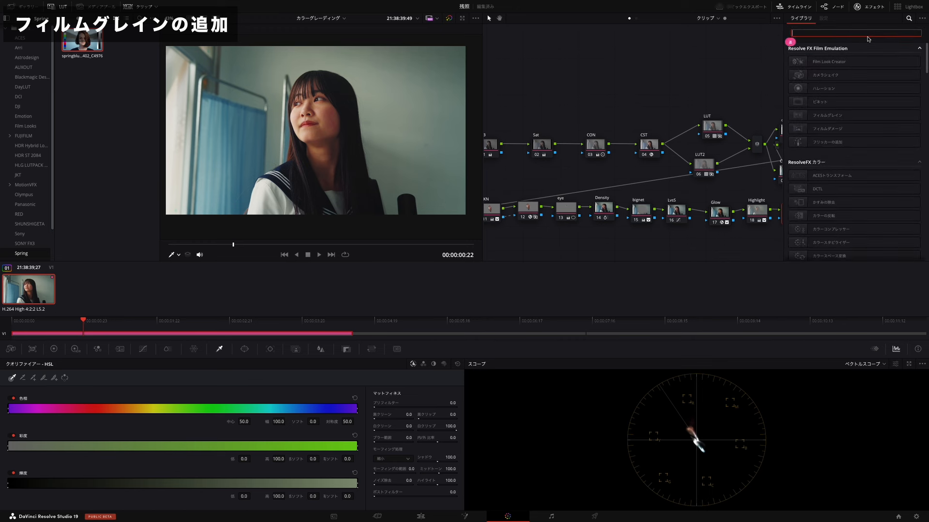
pyautogui.write('ein')
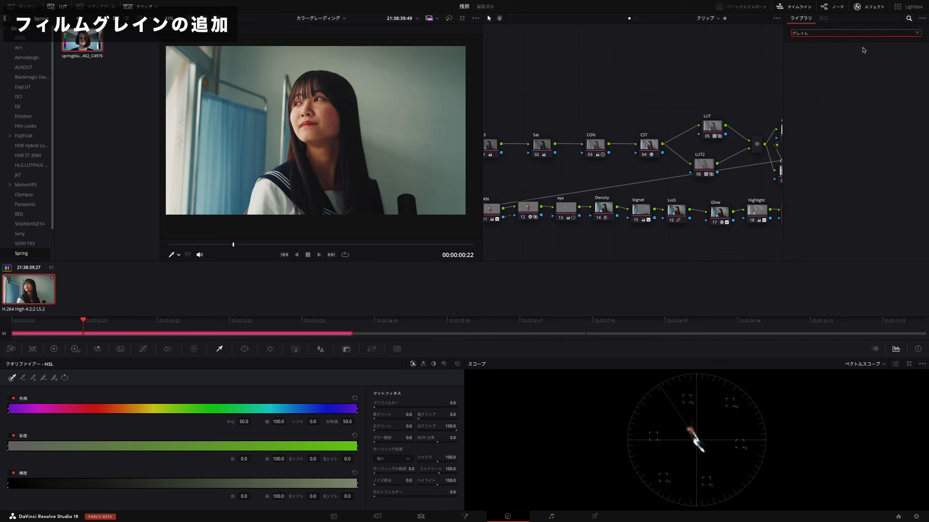
pyautogui.press('BackSpace')
pyautogui.click(837, 62)
pyautogui.moveTo(701, 63); pyautogui.dragTo(655, 41)
pyautogui.moveTo(832, 62); pyautogui.dragTo(749, 192)
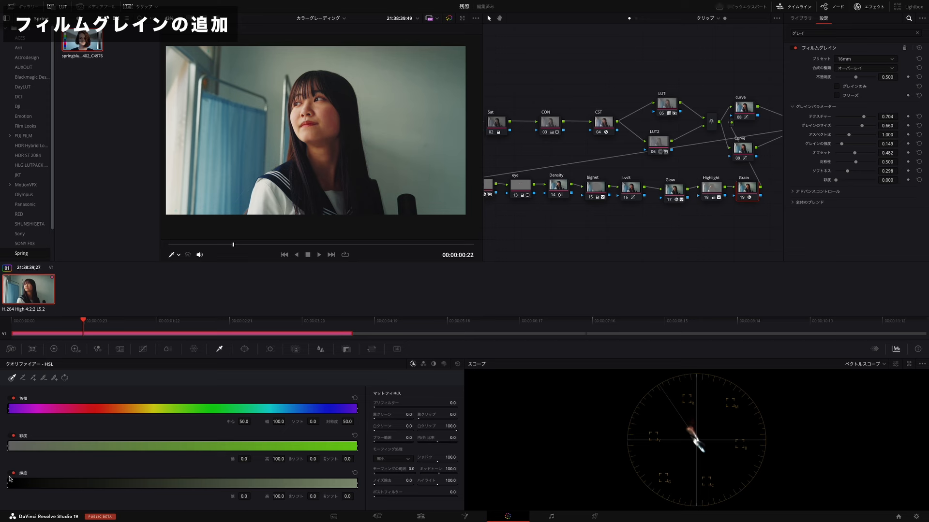
# - Keep grain out of the shadows by qualifying the Grain node's luminance with low 65.9 and low softness 29.7, checking the matte on the image
pyautogui.moveTo(9, 479); pyautogui.dragTo(199, 483)
pyautogui.hotkey('shift', 'h')
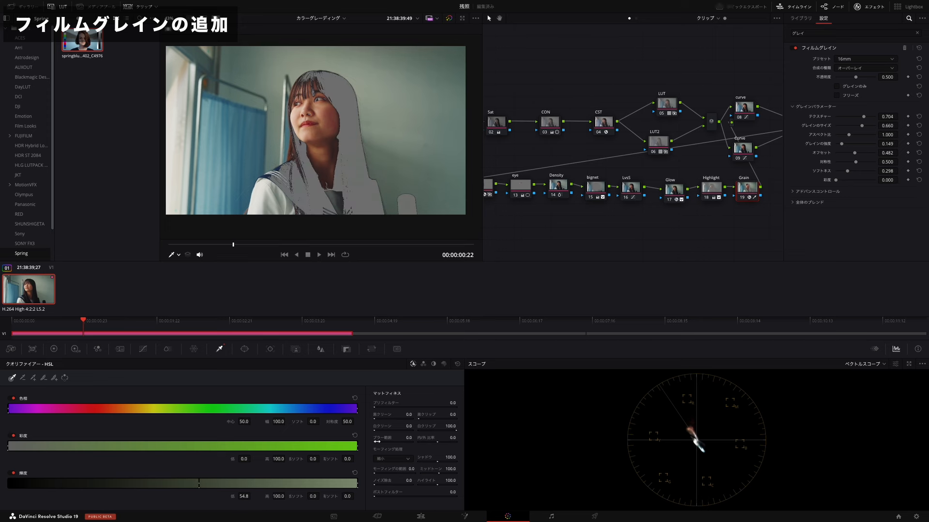
pyautogui.moveTo(199, 483); pyautogui.dragTo(232, 482)
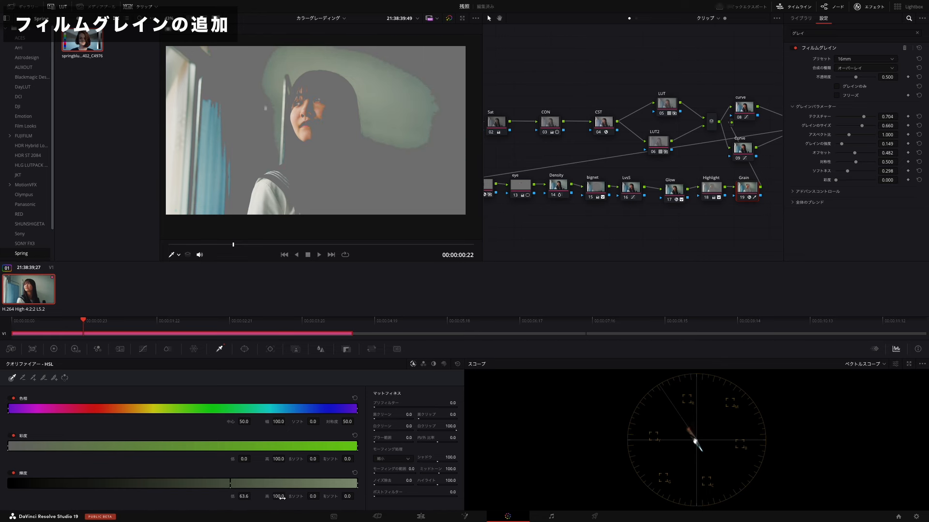
pyautogui.moveTo(312, 497); pyautogui.dragTo(322, 497)
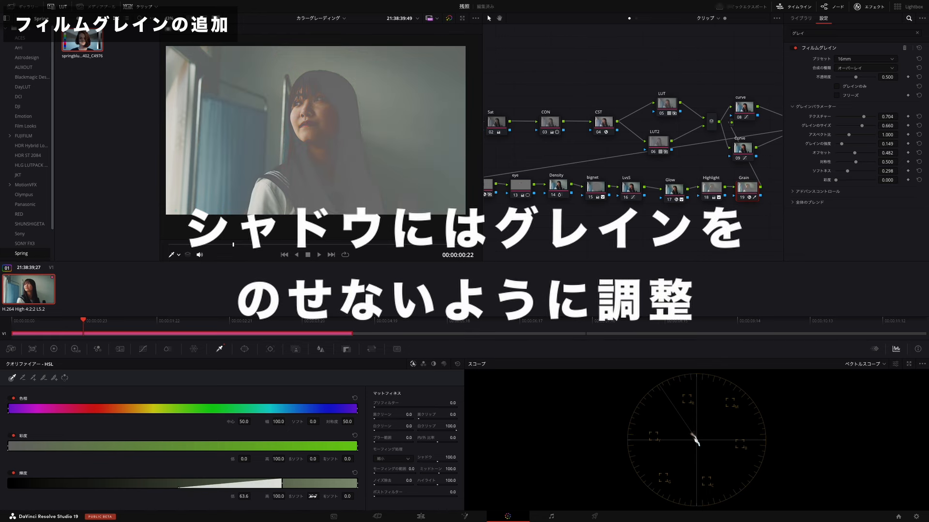
pyautogui.moveTo(282, 483)
pyautogui.mouseDown()
pyautogui.moveTo(310, 483)
pyautogui.moveTo(289, 483)
pyautogui.mouseUp()
pyautogui.hotkey('shift', 'h')
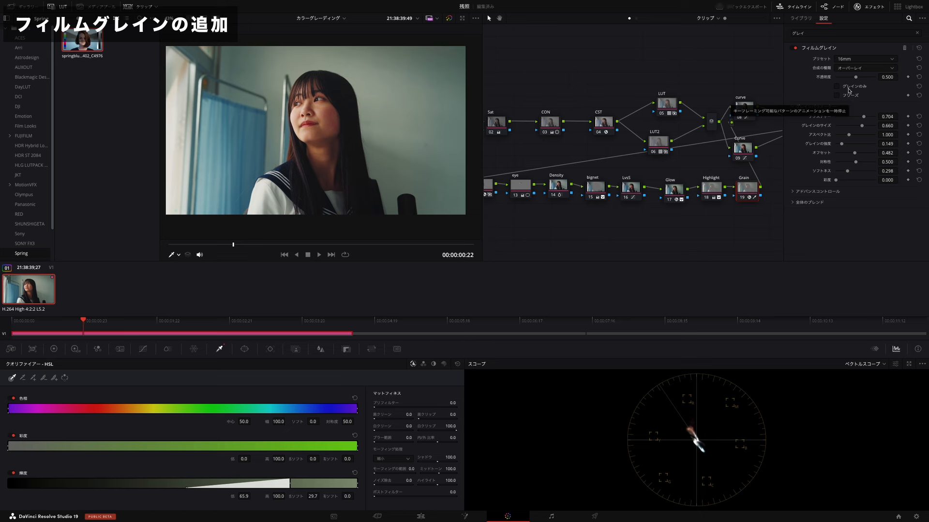
# - Switch the film grain preset to 35mm 200T
pyautogui.click(851, 59)
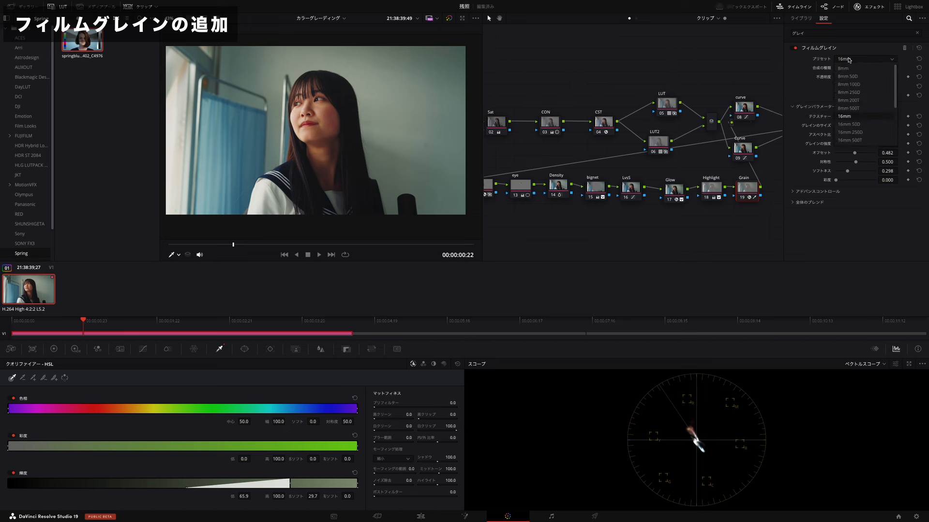
pyautogui.scroll(-3, 856, 126)
pyautogui.click(861, 114)
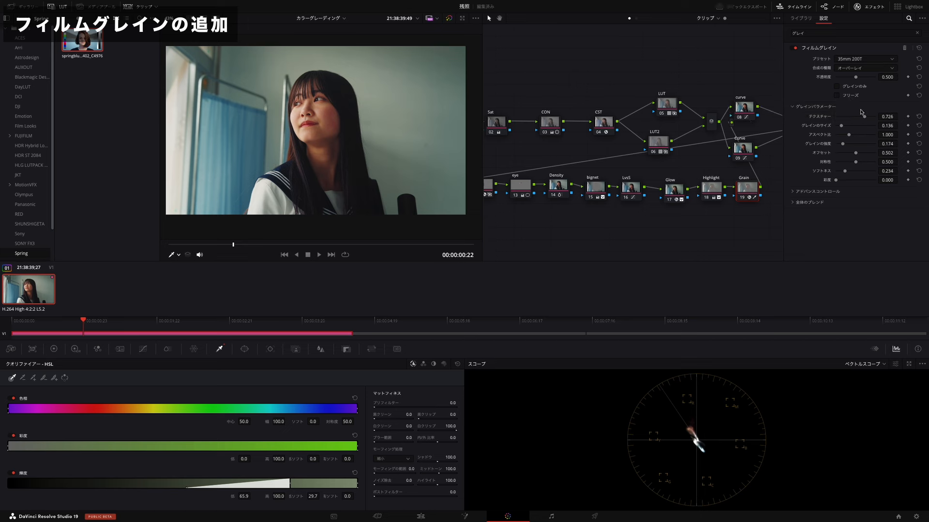
# - Change the film grain preset to カスタム, lower the texture to 0.266 and raise the grain size slightly
pyautogui.click(846, 60)
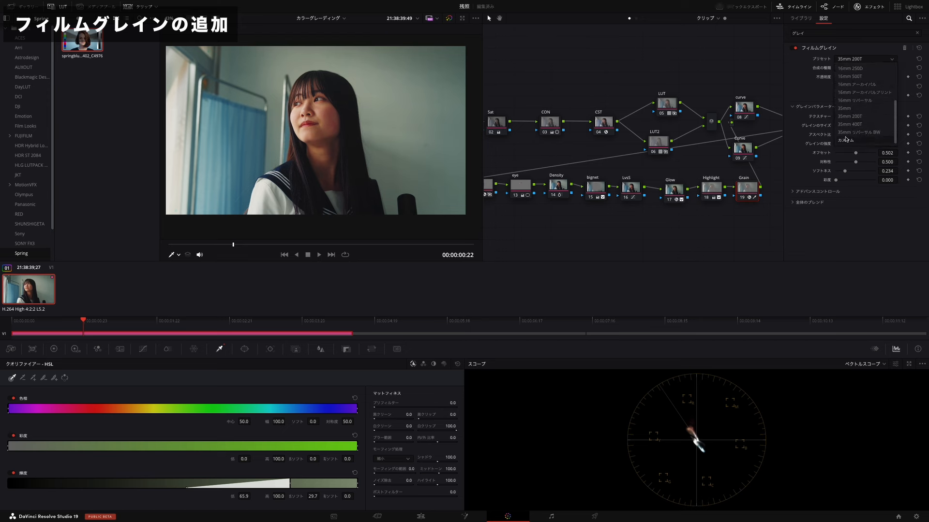
pyautogui.click(846, 140)
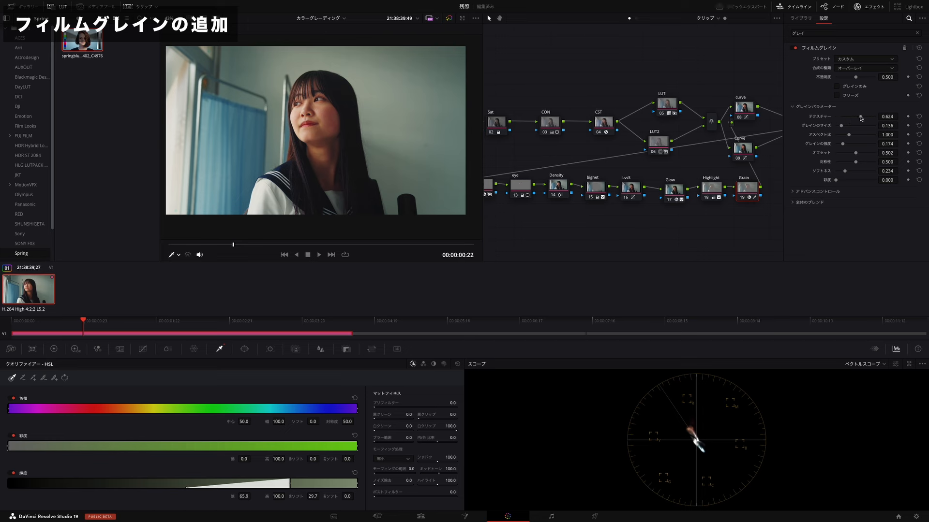
pyautogui.moveTo(864, 116); pyautogui.dragTo(846, 117)
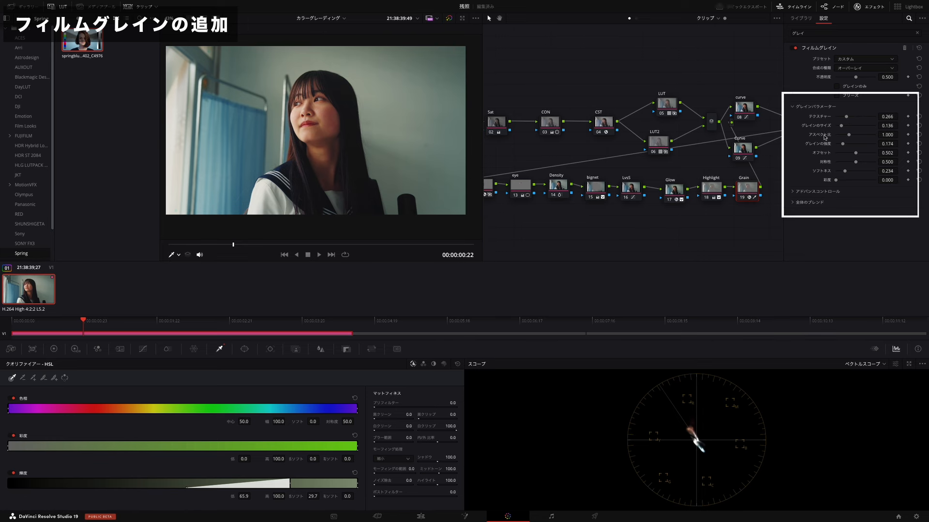
pyautogui.moveTo(841, 126); pyautogui.dragTo(846, 126)
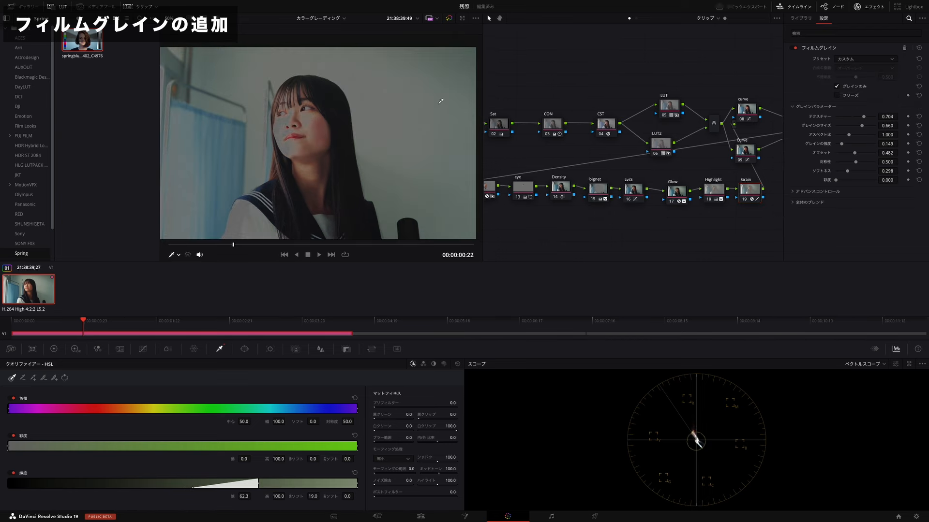
# - Set grain texture and size to 0.220, aspect ratio 0.748, strength 0.192, offset 0.422 and softness 0.229, and turn off the grain-only display
pyautogui.scroll(5, 388, 99)
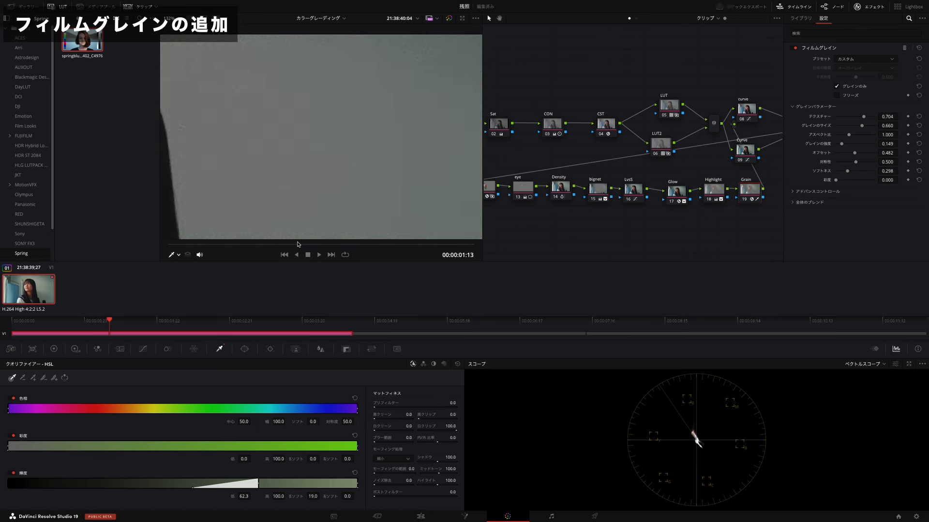
pyautogui.scroll(-2, 323, 170)
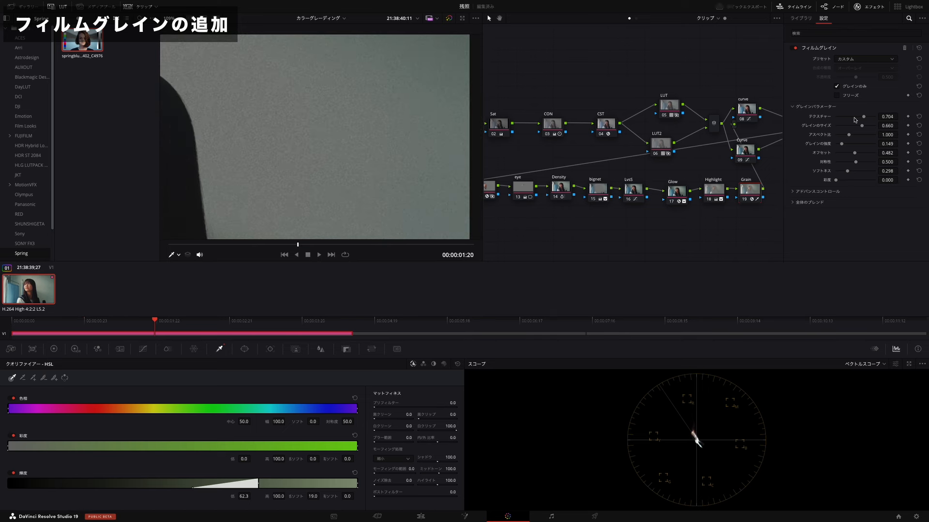
pyautogui.moveTo(854, 119); pyautogui.dragTo(845, 171)
pyautogui.scroll(-8, 454, 114)
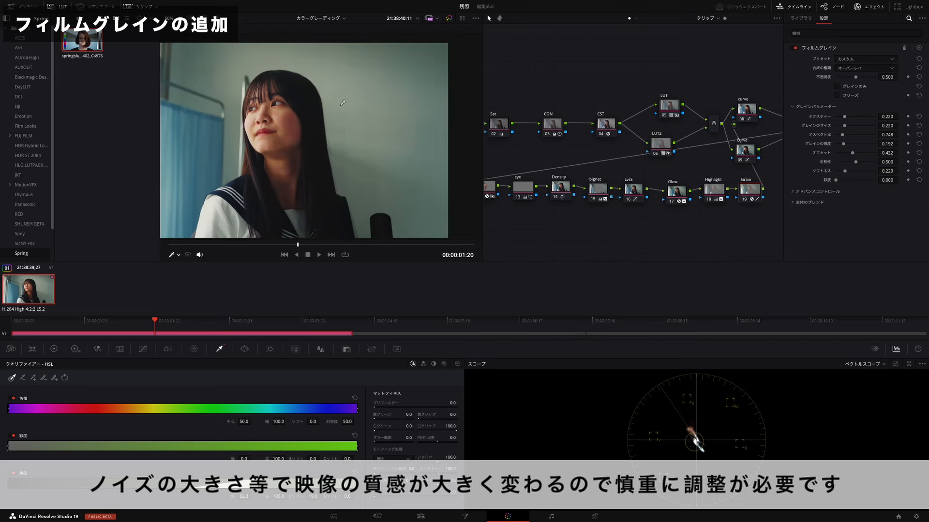
pyautogui.scroll(-3, 455, 112)
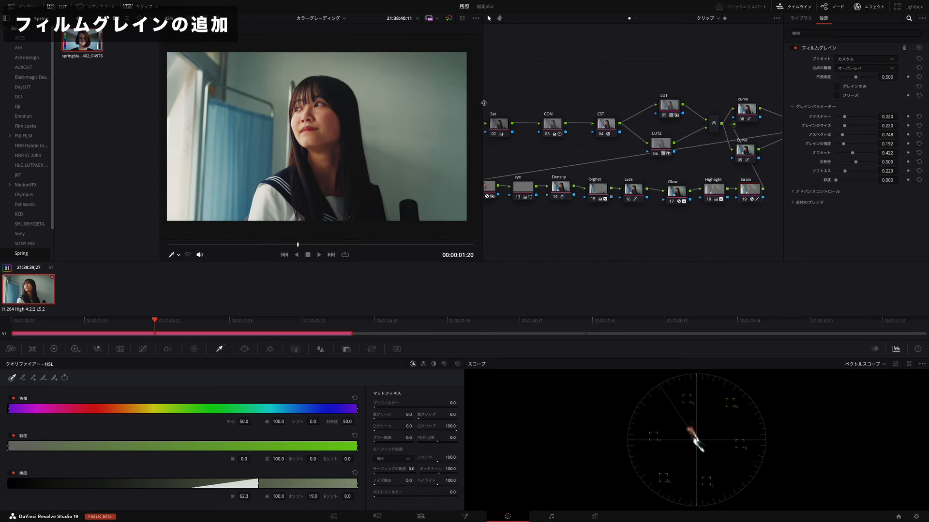